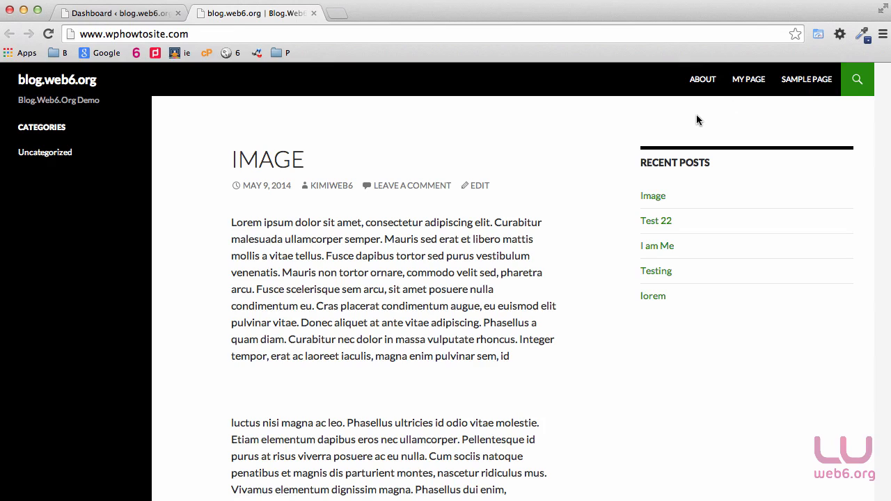
Step: Open the WordPress menu editor and create a new menu named "My top nav menu"
left_click(154, 15)
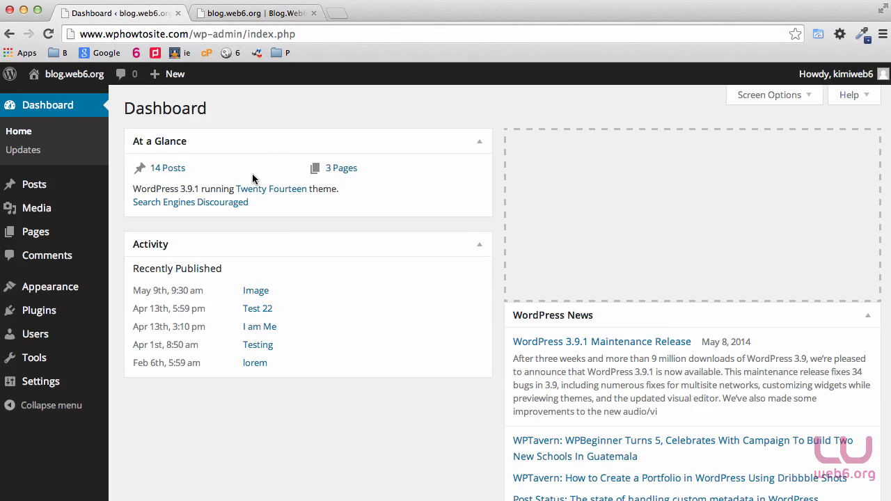
mouse_move(38, 298)
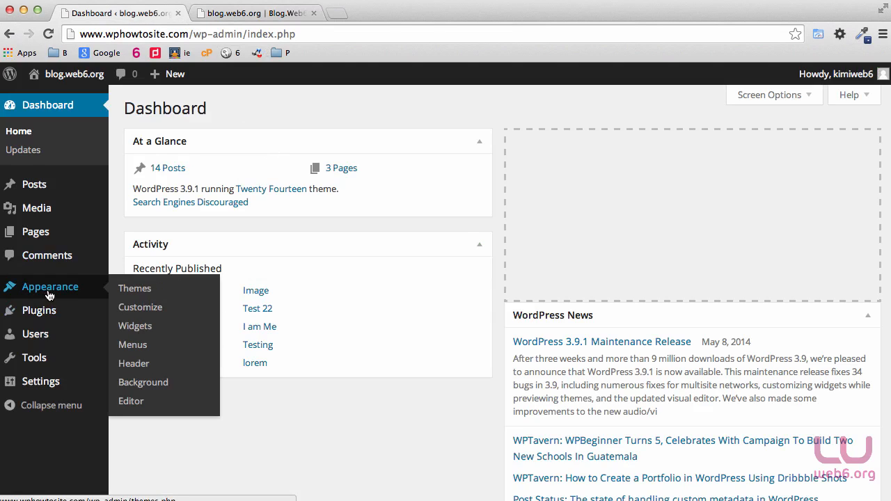
left_click(143, 348)
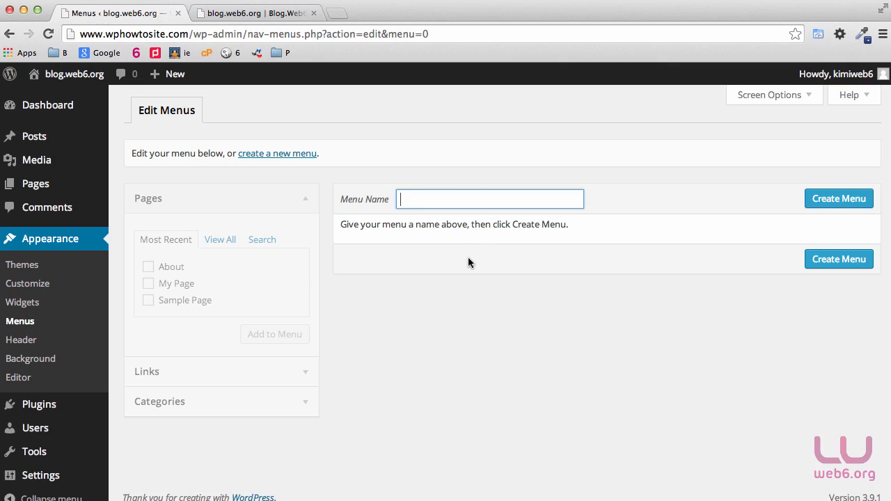
left_click(254, 13)
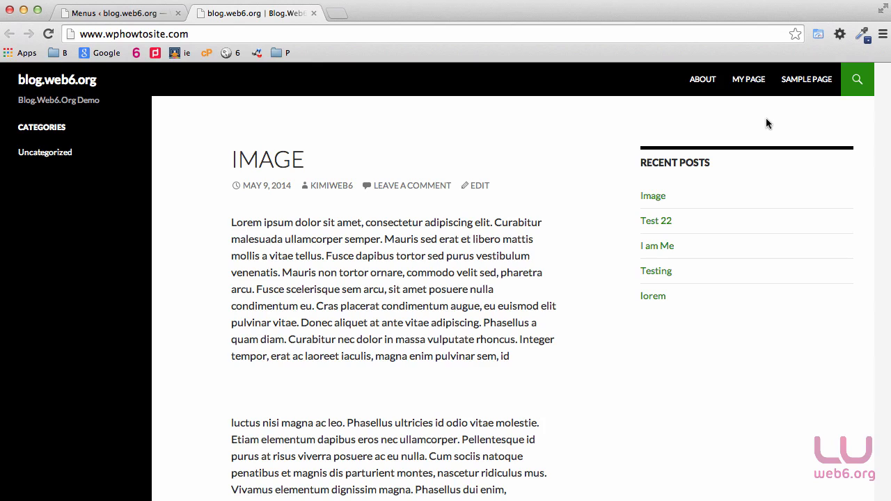
left_click(85, 14)
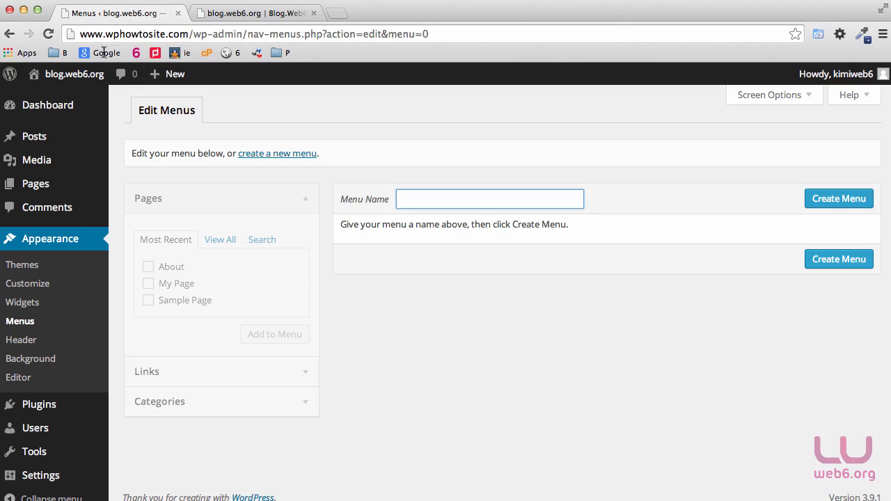
left_click(449, 194)
type("My top nav menu")
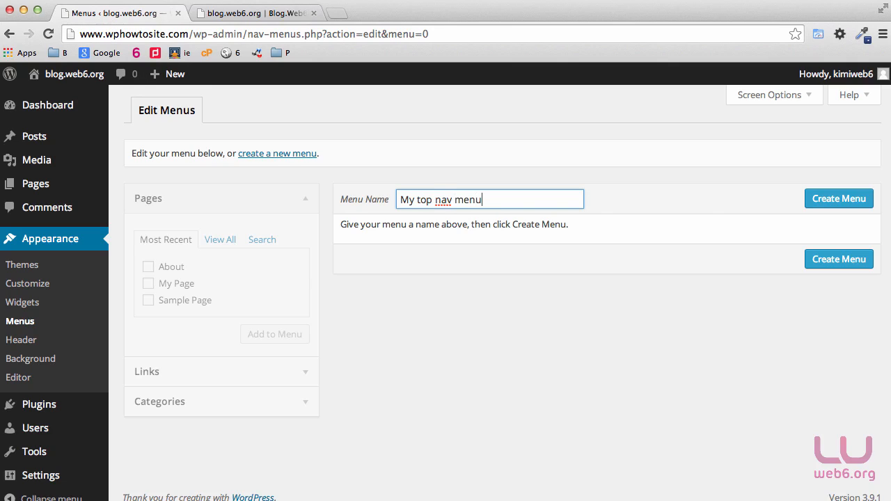
left_click(839, 202)
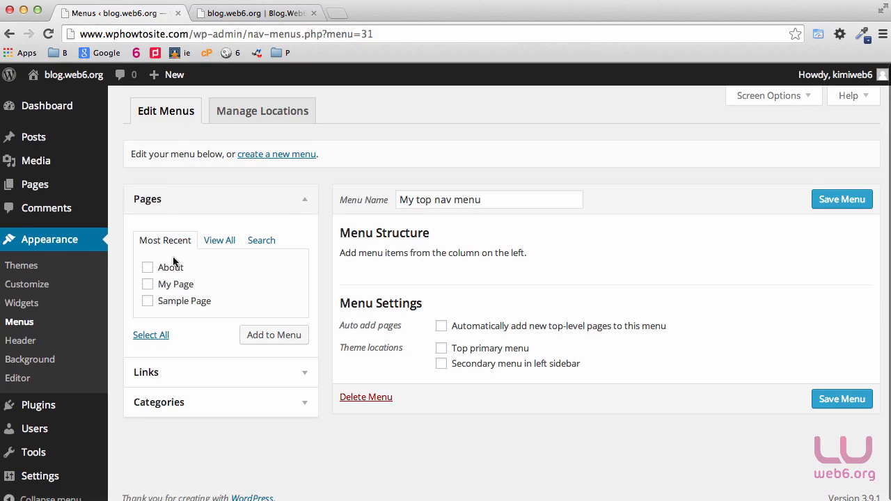
Step: Add all the listed pages, Home, About, My Page and Sample Page, to the menu
left_click(218, 240)
scroll(230, 268, "down", 1)
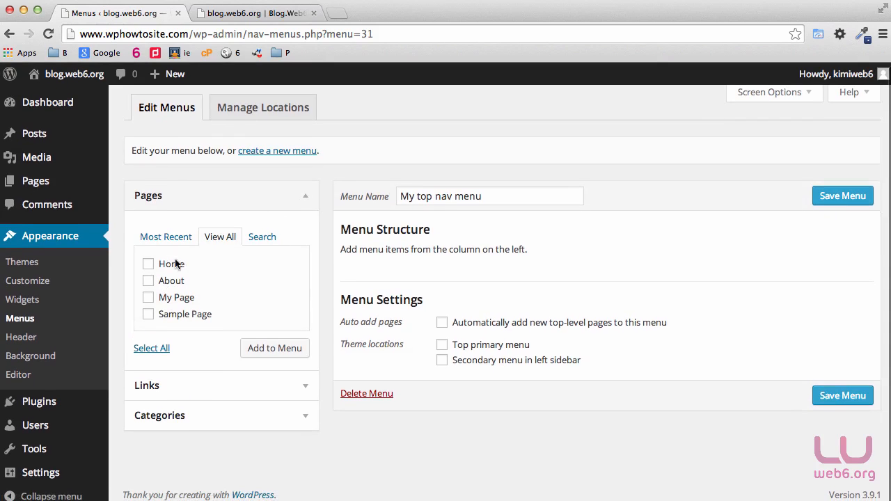
scroll(225, 285, "down", 1)
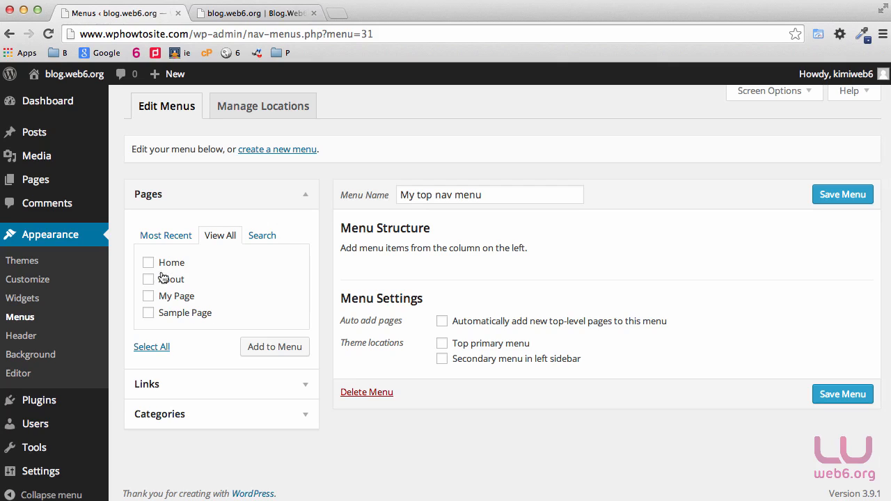
left_click(267, 239)
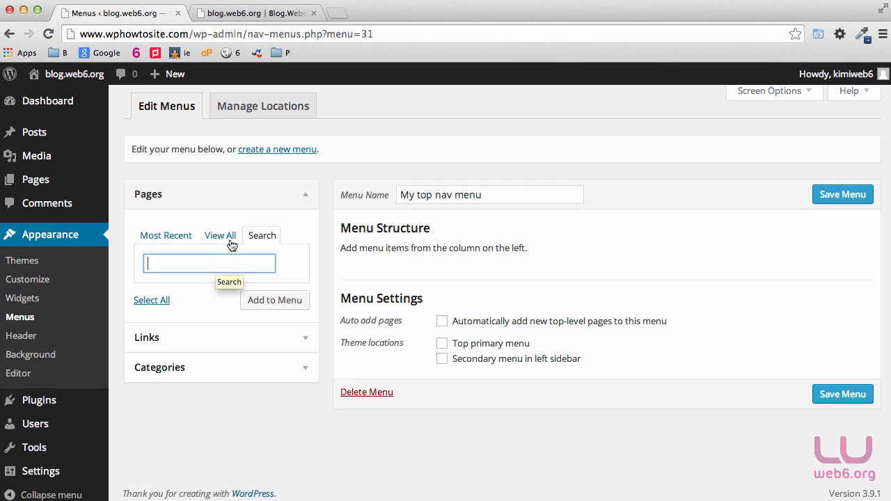
left_click(217, 237)
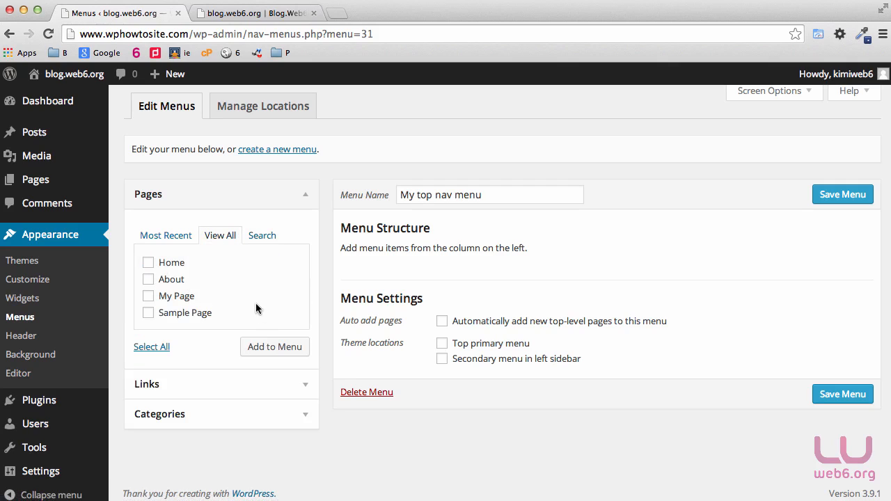
left_click(148, 348)
left_click(252, 347)
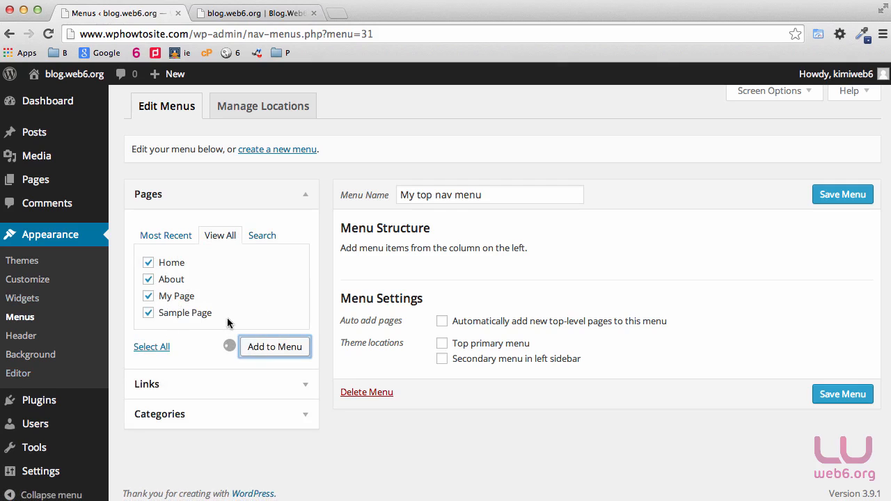
scroll(719, 318, "down", 2)
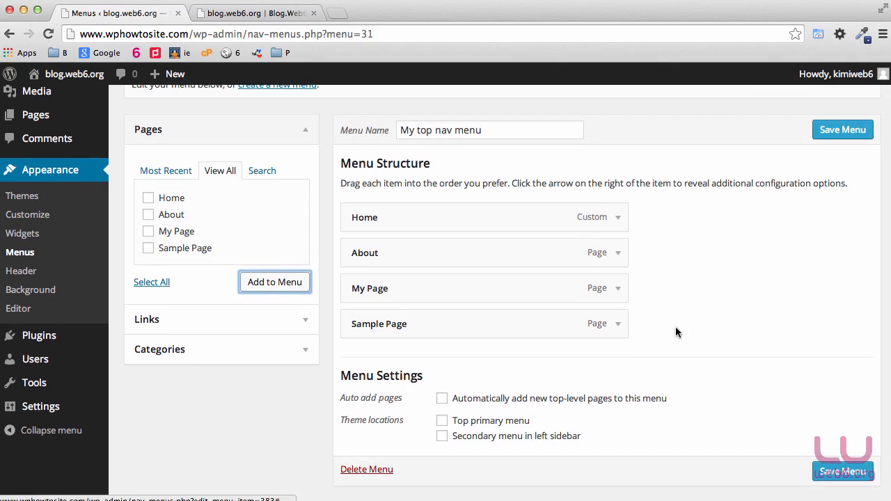
left_click(298, 327)
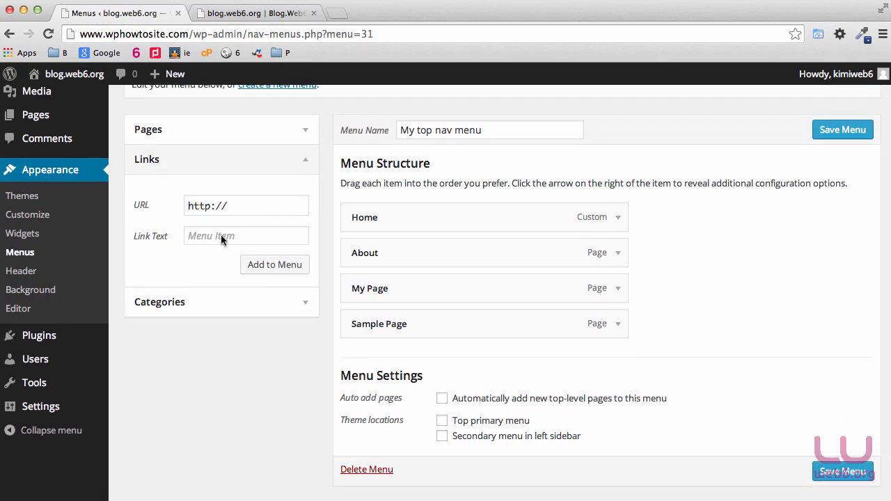
left_click(249, 206)
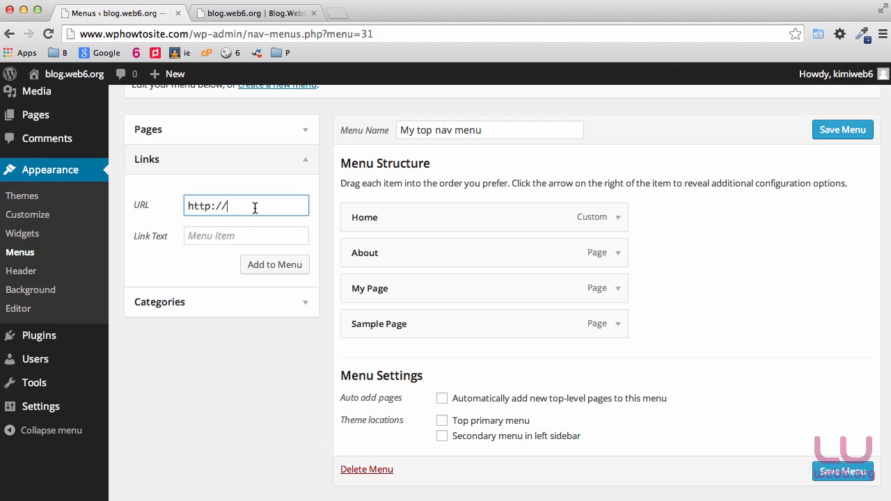
type("www.google.com")
key("Tab")
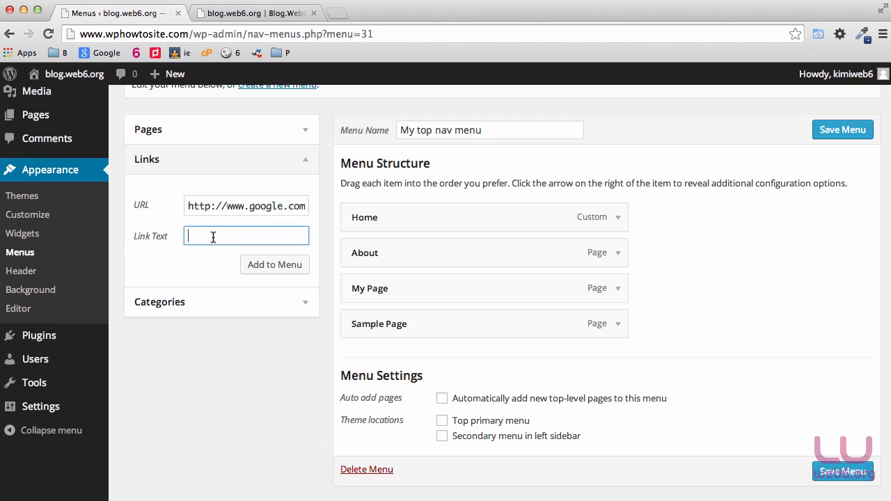
type("Google")
left_click(259, 265)
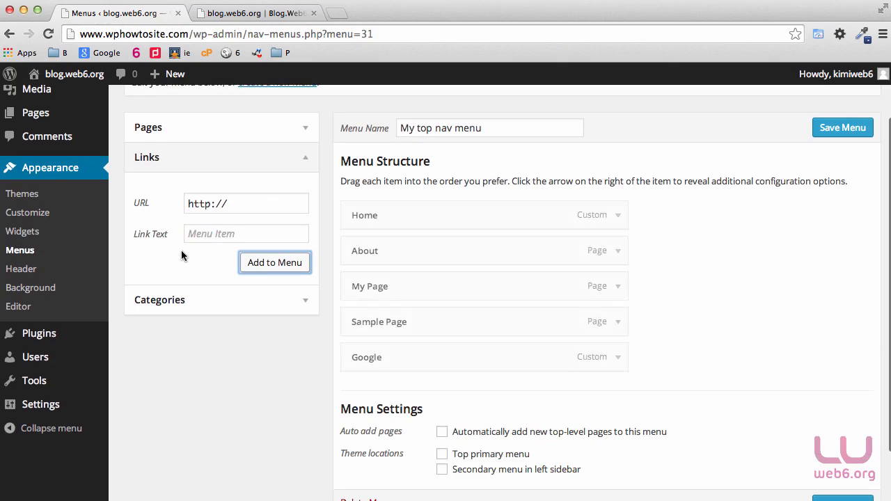
Step: Add all the categories, Random, Uncategorized and Happy, to the menu
left_click(309, 306)
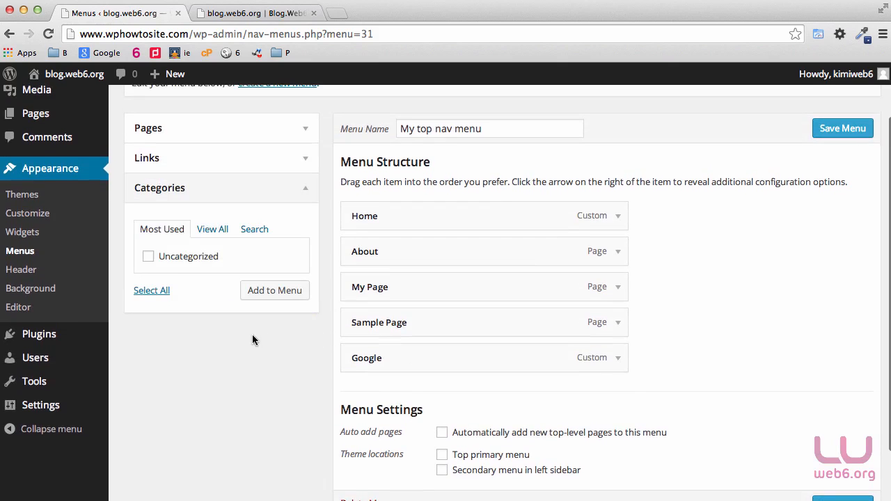
left_click(208, 232)
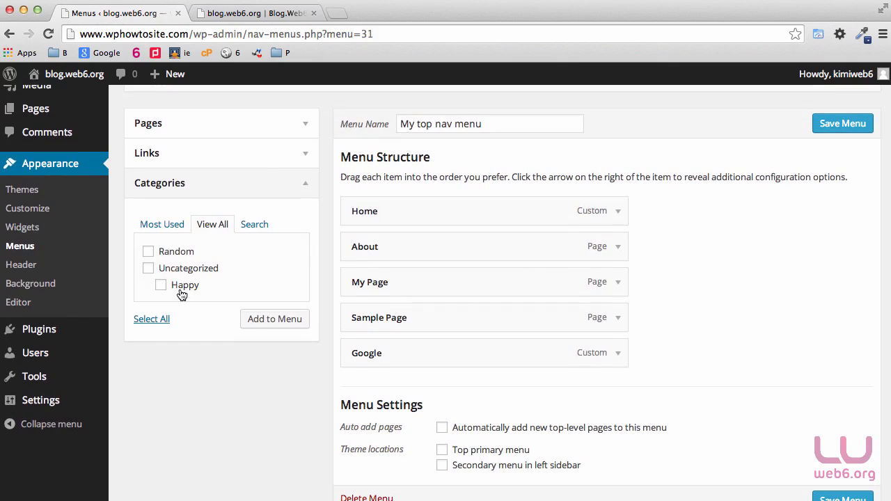
left_click(152, 319)
left_click(270, 323)
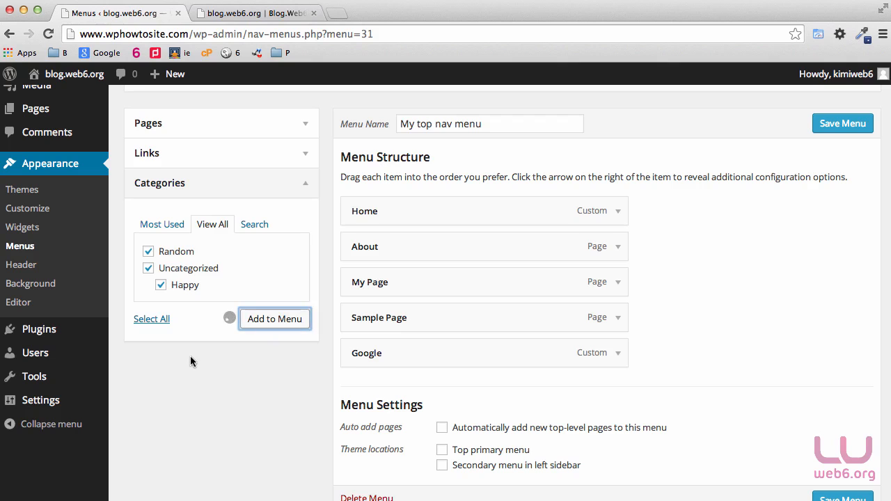
Step: Save the menu with automatic adding of new top-level pages enabled and the Top primary menu theme location assigned
scroll(704, 353, "down", 2)
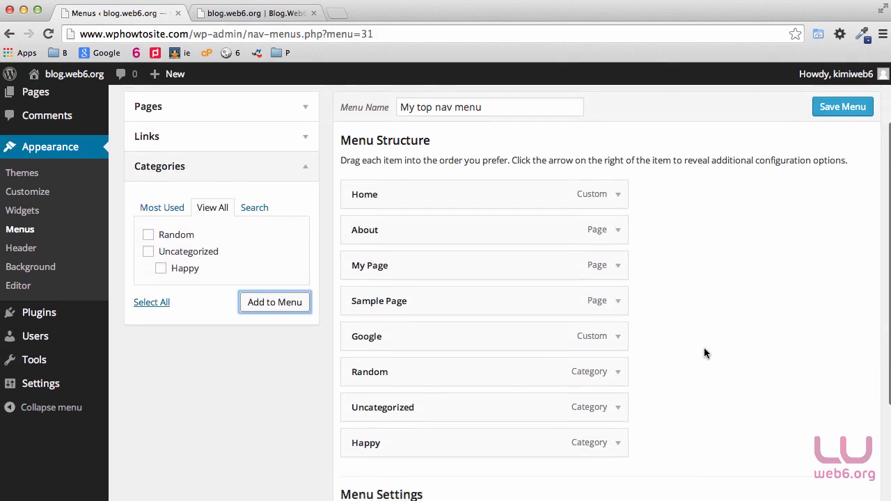
scroll(737, 341, "down", 3)
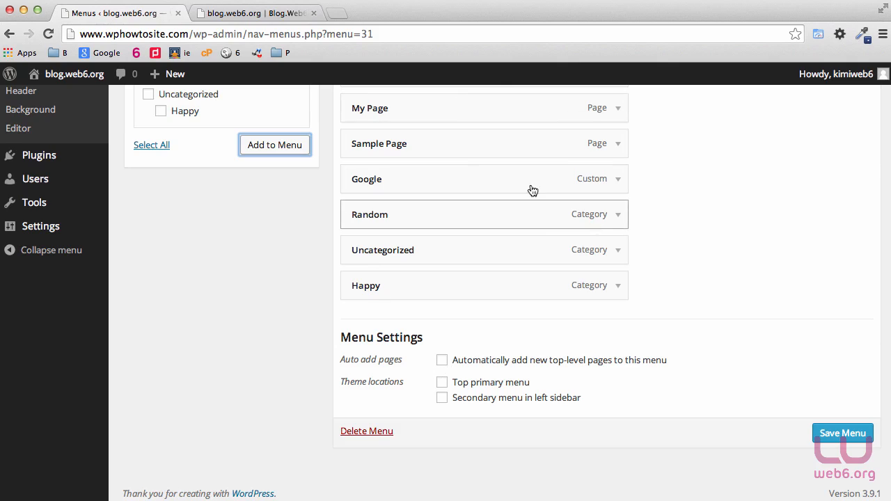
left_click(442, 361)
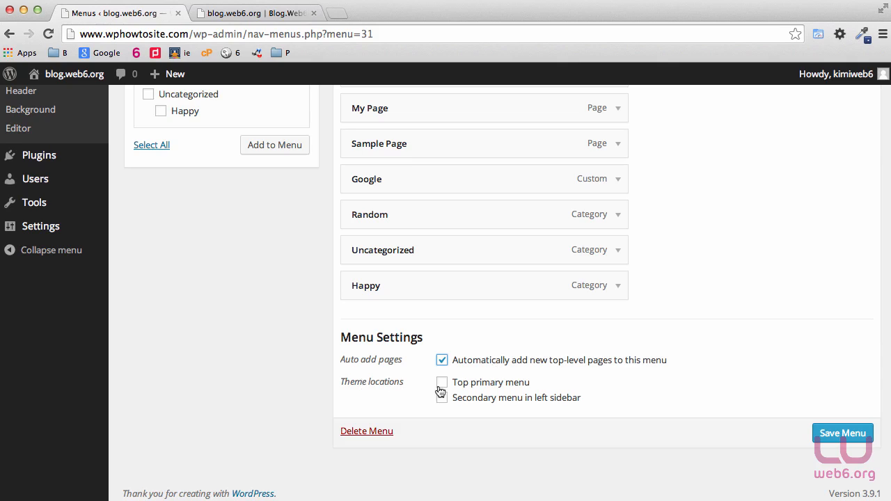
left_click(238, 14)
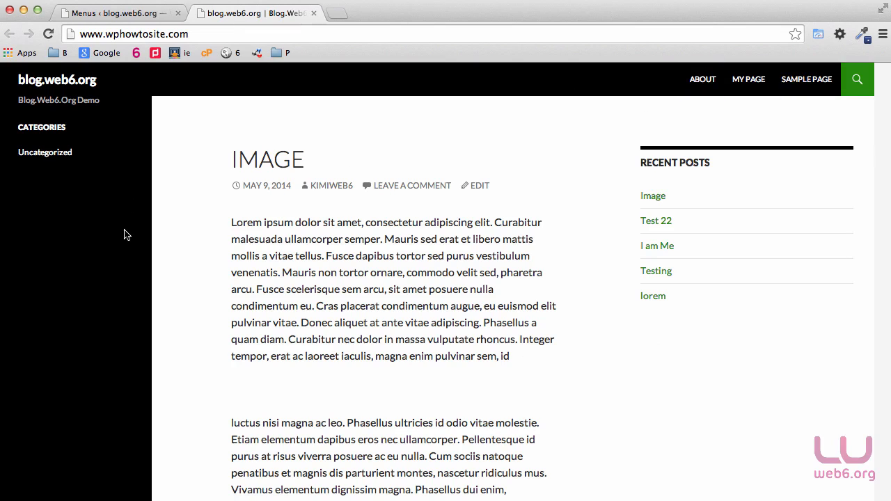
left_click(123, 14)
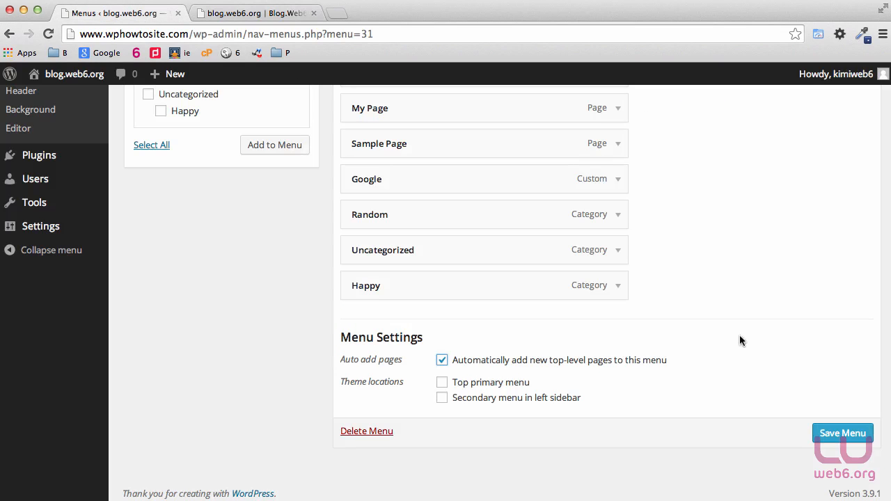
scroll(318, 335, "up", 5)
scroll(696, 397, "down", 5)
left_click(442, 384)
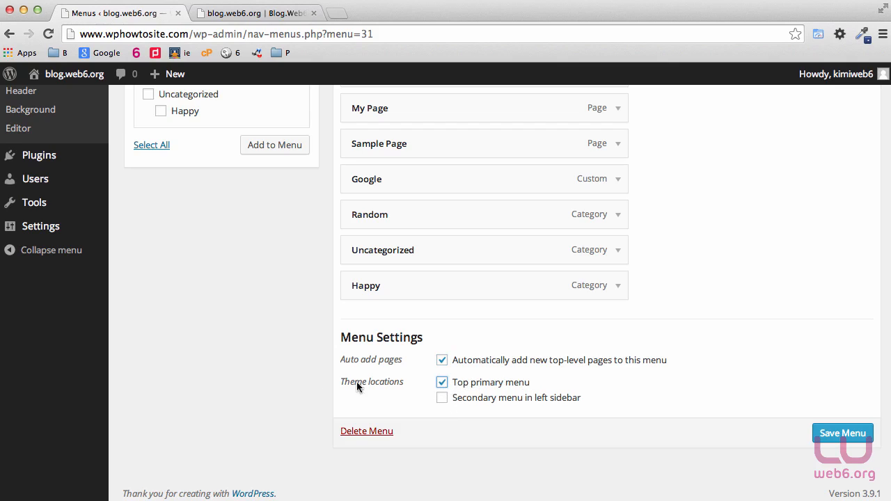
left_click(851, 434)
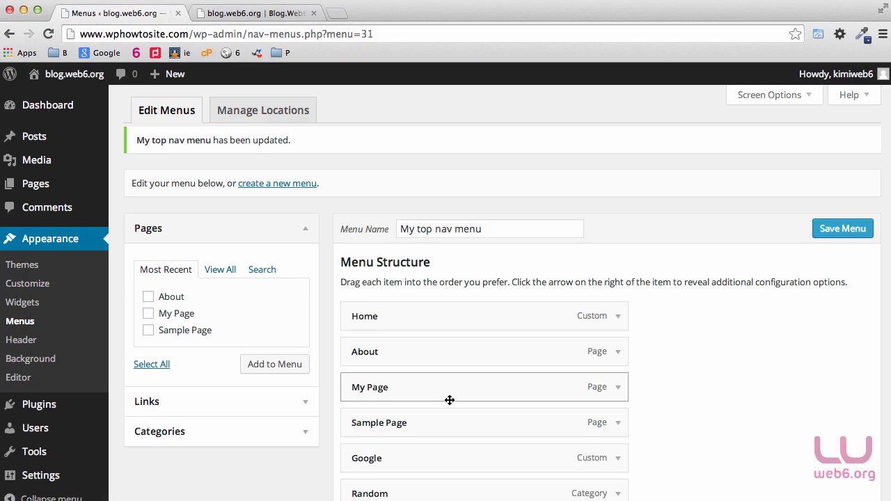
Step: Reload the blog's front page and compare its top navigation with the menu structure in the editor
left_click(268, 12)
left_click(48, 33)
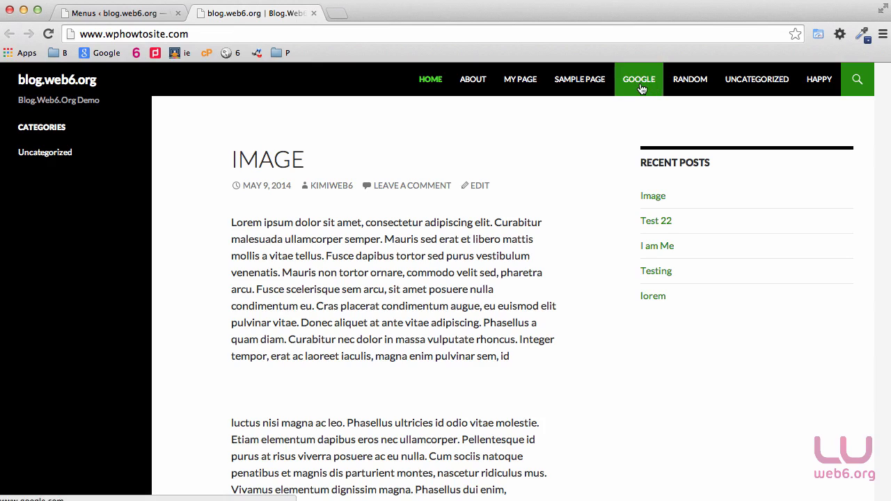
left_click(129, 15)
scroll(732, 364, "down", 5)
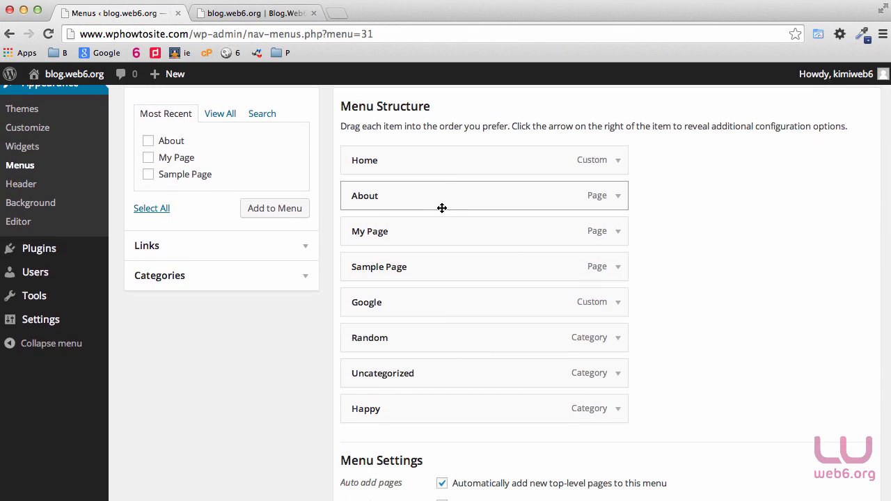
left_click(233, 14)
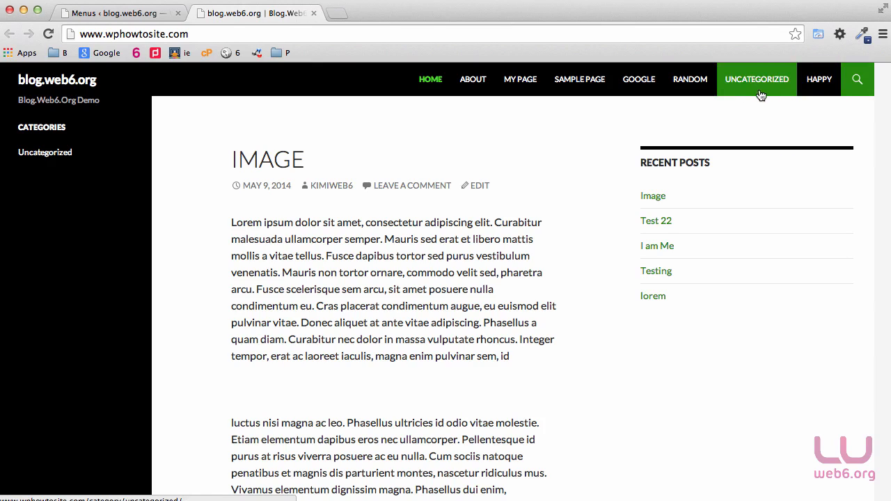
left_click(115, 15)
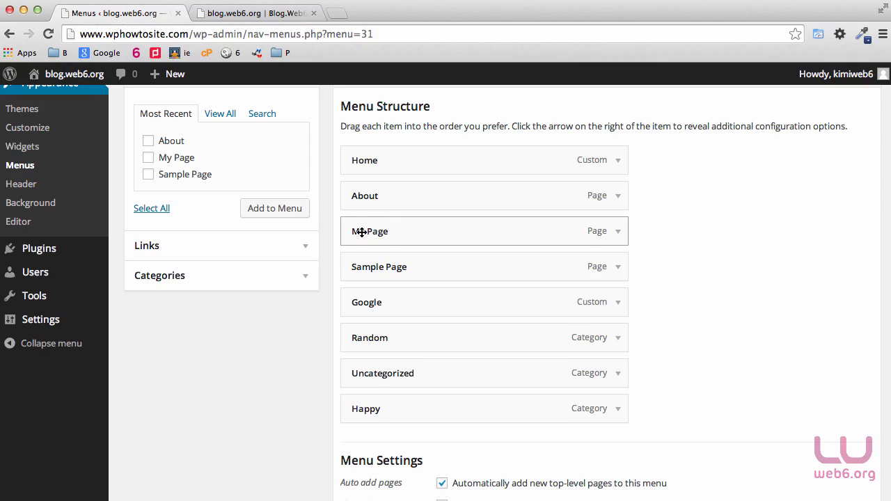
Step: Make My Page a sub item of About and Happy a sub item of Uncategorized, and switch to the blog's front page
mouse_move(364, 231)
left_mouse_down()
mouse_move(385, 231)
mouse_move(359, 225)
left_mouse_up()
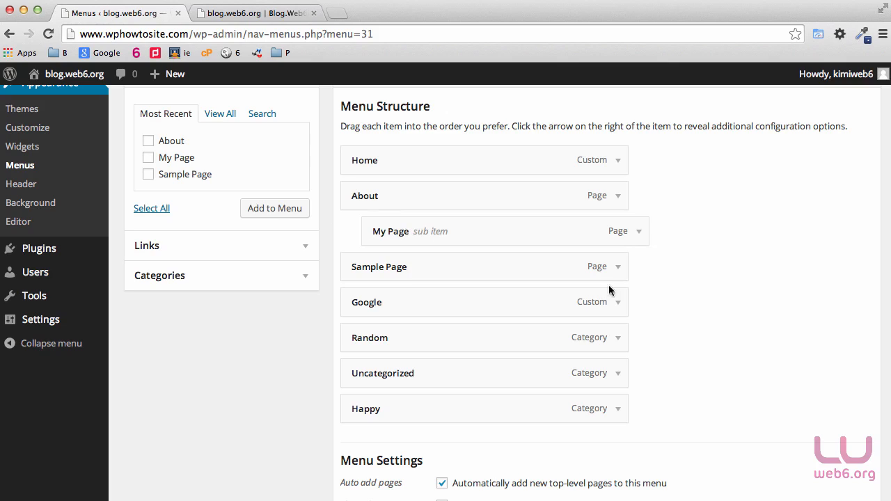
scroll(670, 310, "down", 2)
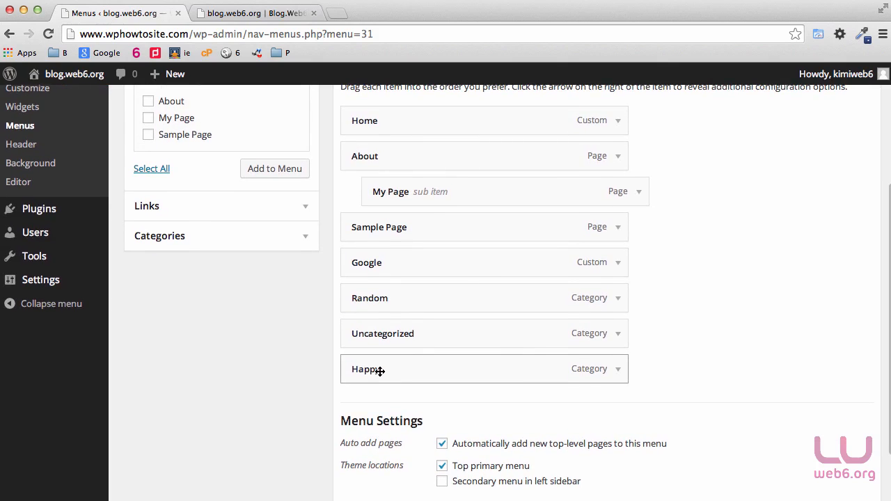
mouse_move(374, 371)
left_mouse_down()
mouse_move(394, 370)
mouse_move(385, 371)
left_mouse_up()
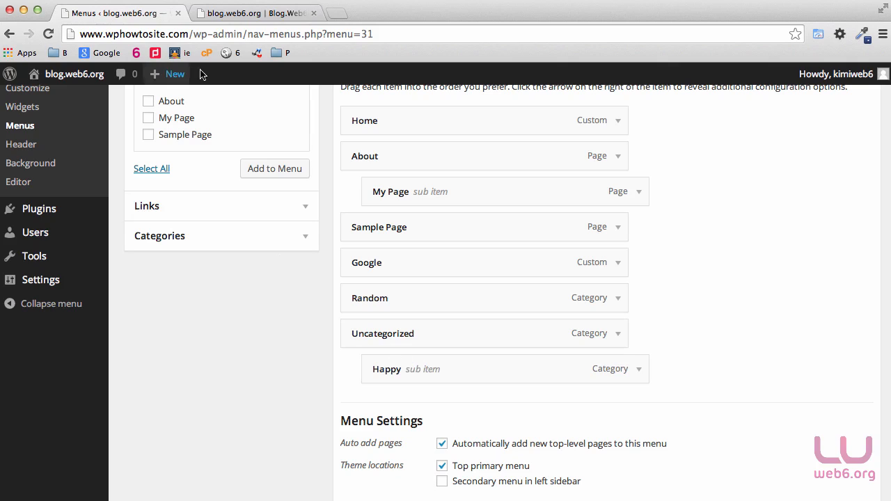
left_click(268, 16)
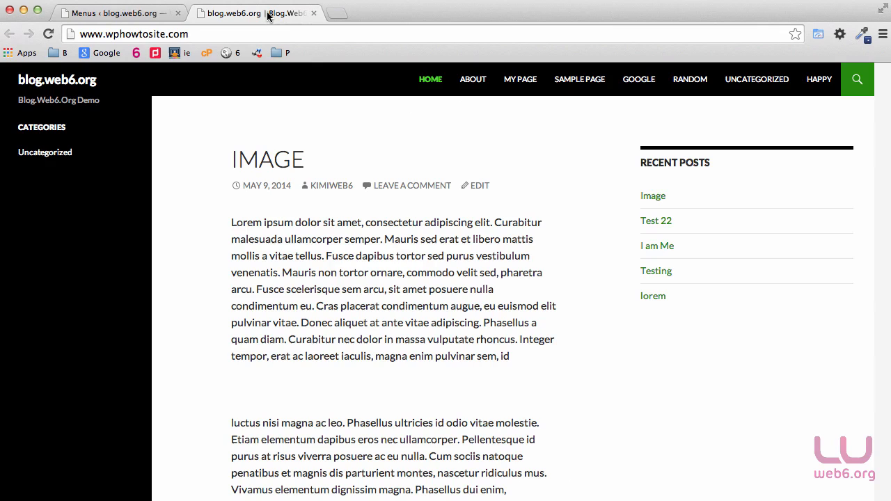
Step: Return to the menu editor and save the menu with its My Page and Happy sub items
left_click(136, 15)
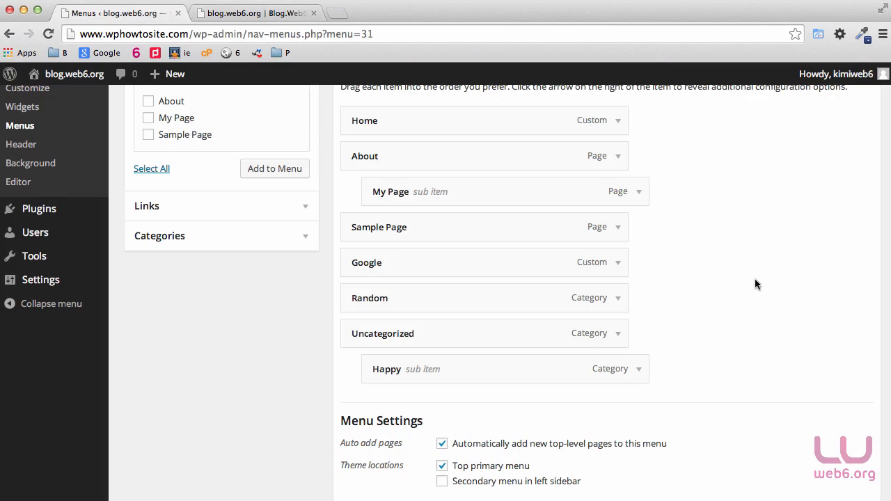
scroll(756, 284, "down", 3)
left_click(834, 441)
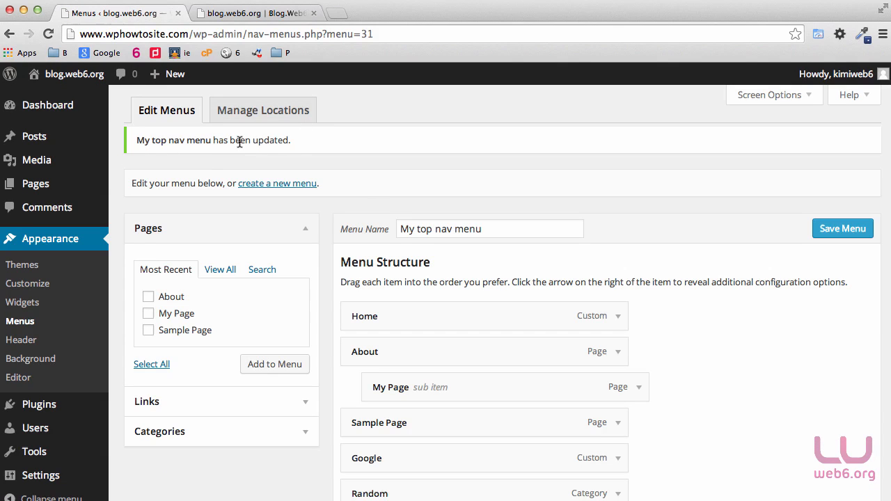
Step: Reload the blog's front page and check the sub items under About and Uncategorized in the top navigation
left_click(236, 14)
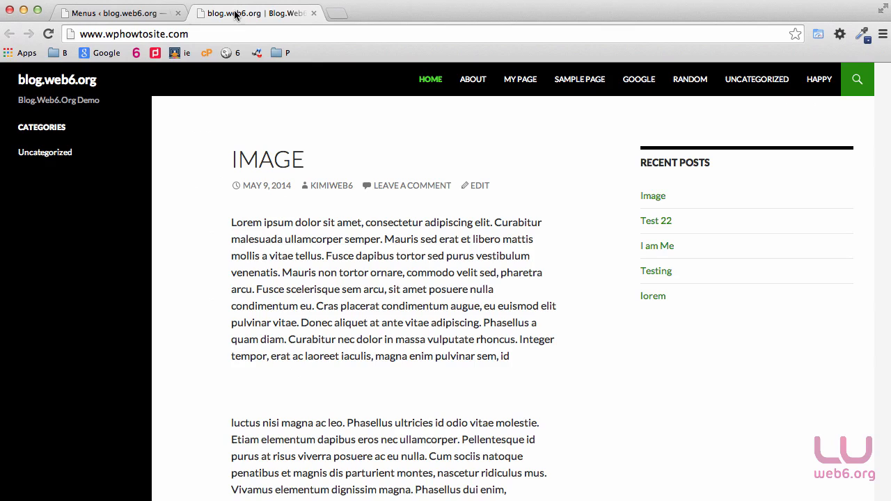
left_click(48, 33)
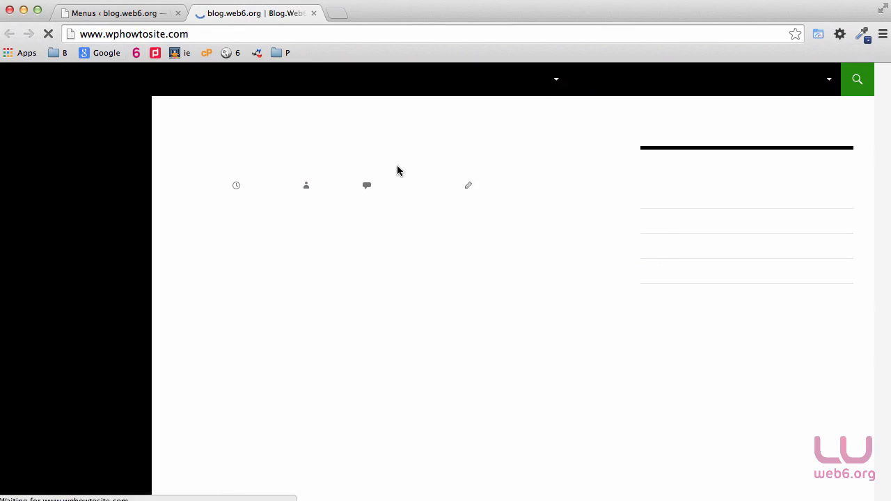
mouse_move(562, 89)
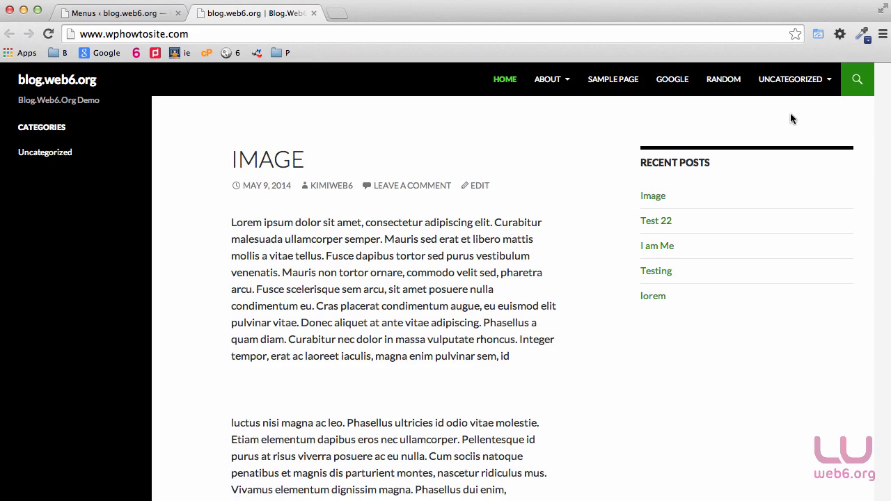
mouse_move(799, 81)
Step: In the menu editor, nest Sample Page as a sub item of My Page
left_click(132, 16)
scroll(728, 395, "down", 3)
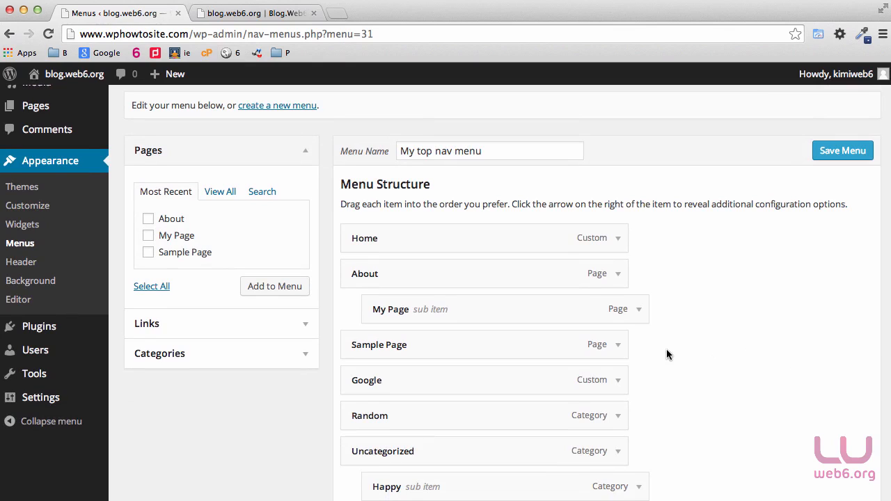
scroll(667, 349, "down", 2)
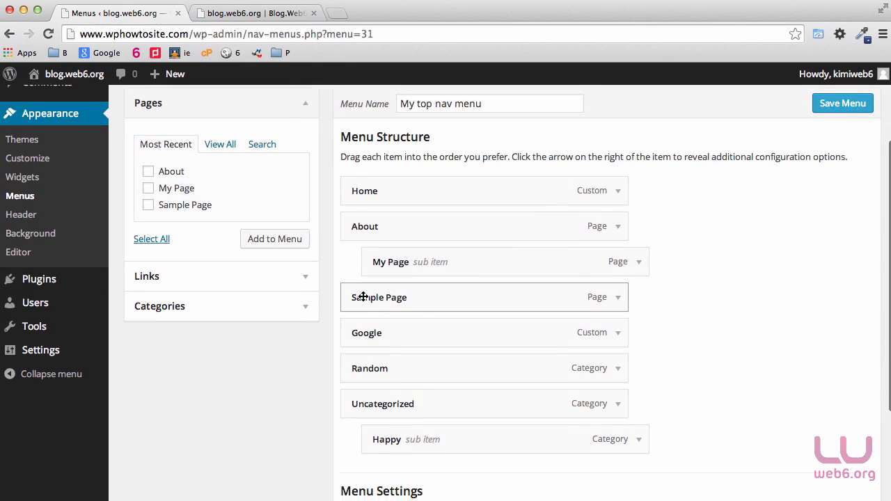
left_click_drag(360, 298, 394, 288)
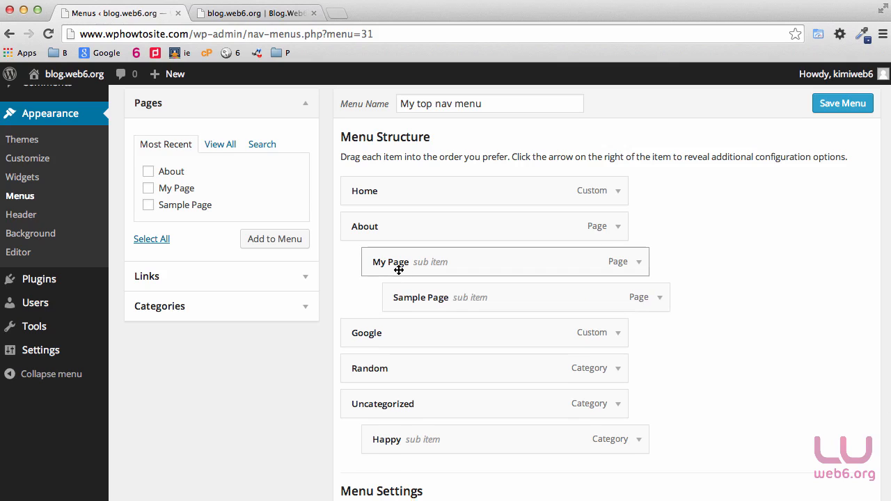
Step: Move Random below Happy as a sub item of Uncategorized and save the menu
scroll(414, 351, "down", 2)
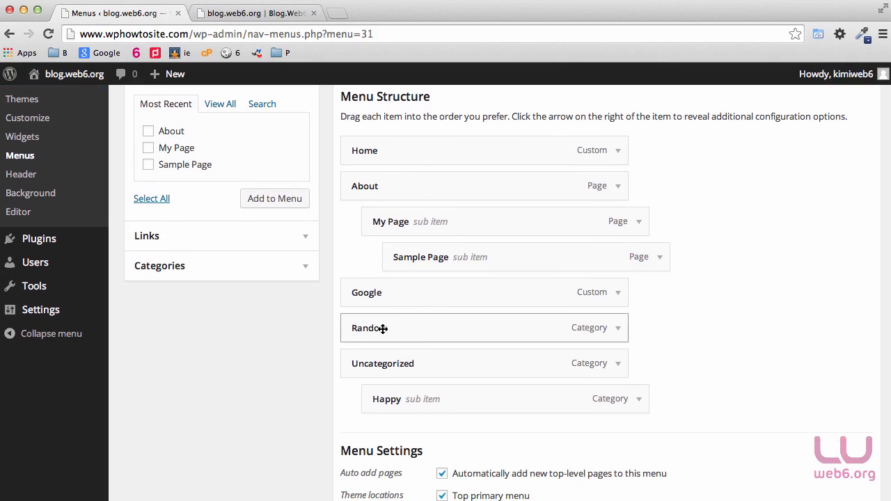
left_click_drag(384, 330, 409, 405)
left_click_drag(407, 405, 407, 404)
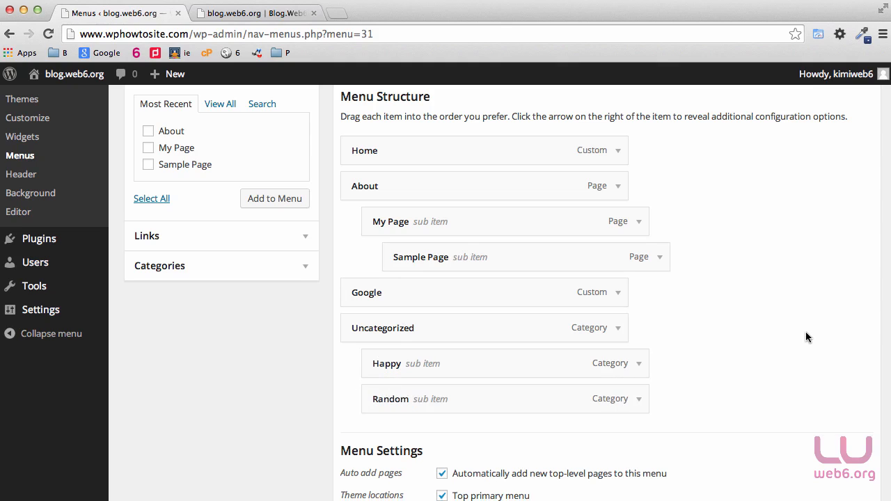
scroll(806, 334, "down", 3)
left_click(832, 439)
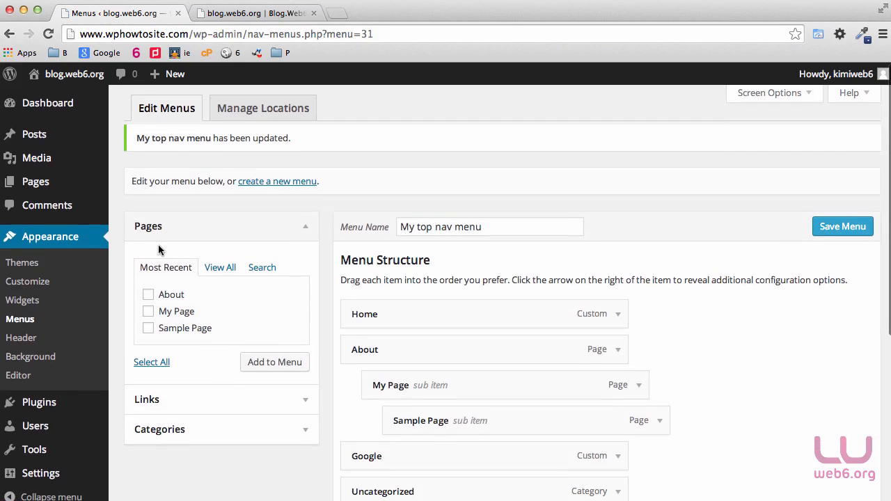
Step: Reload the blog's front page and examine the nested sub items under About and Uncategorized in the top navigation
left_click(239, 12)
left_click(48, 33)
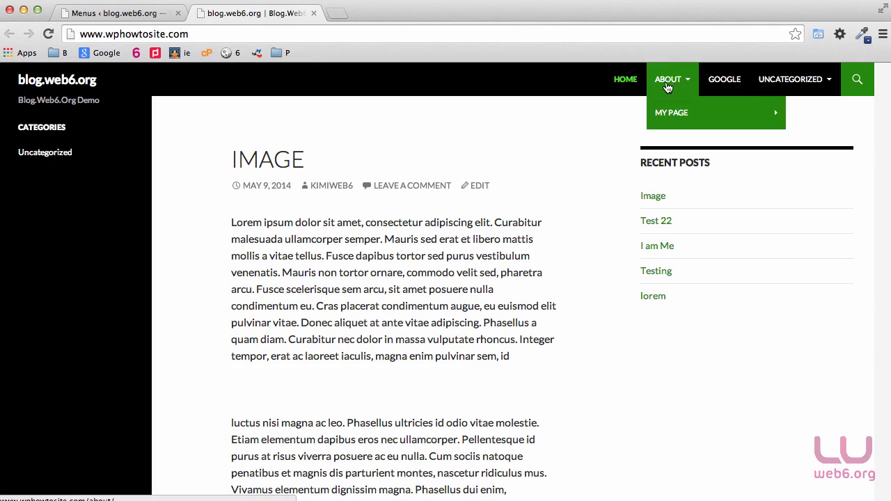
mouse_move(679, 83)
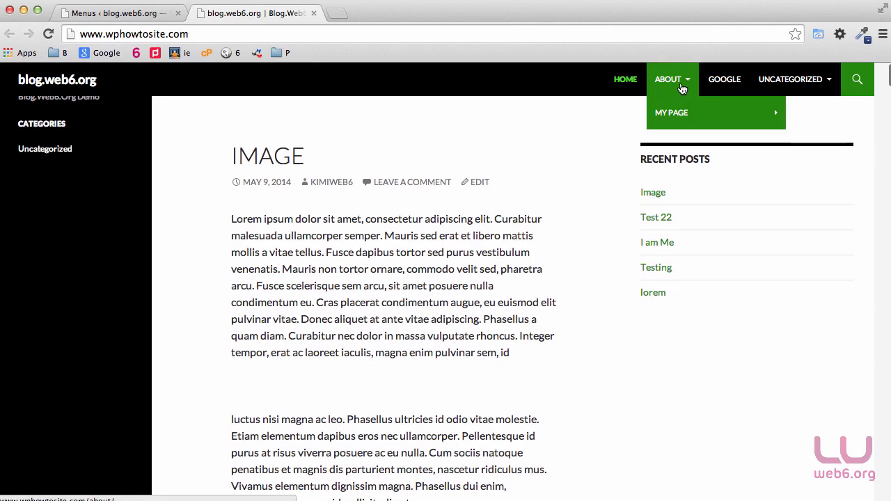
mouse_move(684, 114)
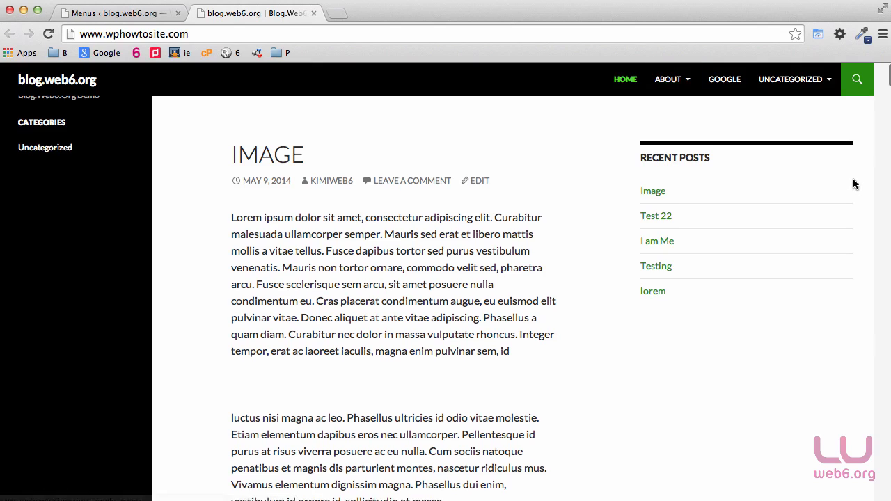
mouse_move(804, 80)
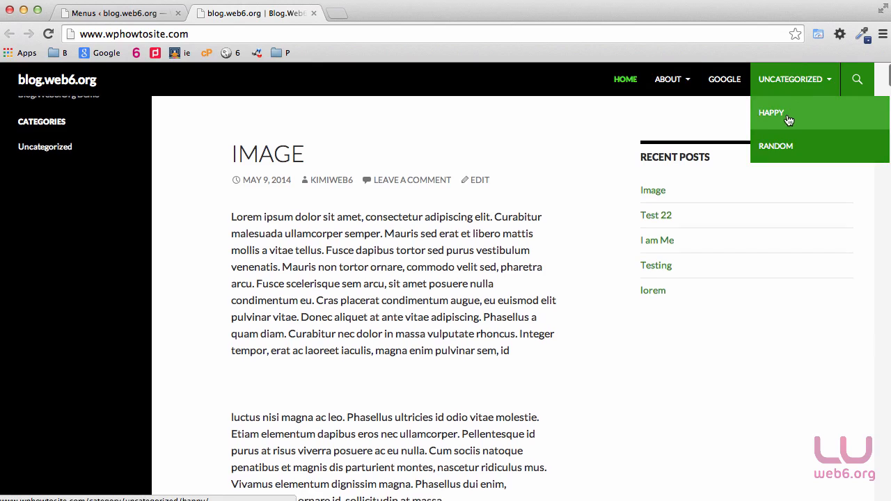
scroll(677, 106, "up", 1)
scroll(678, 113, "down", 1)
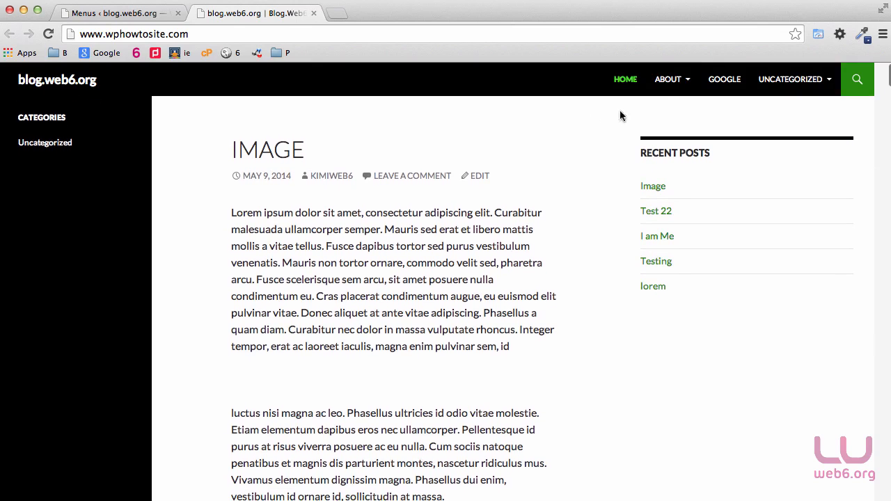
scroll(609, 112, "up", 1)
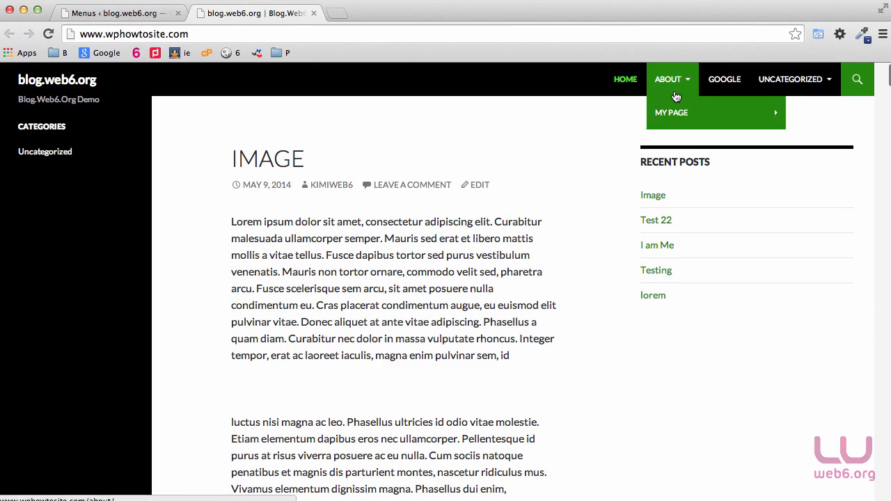
scroll(241, 123, "down", 1)
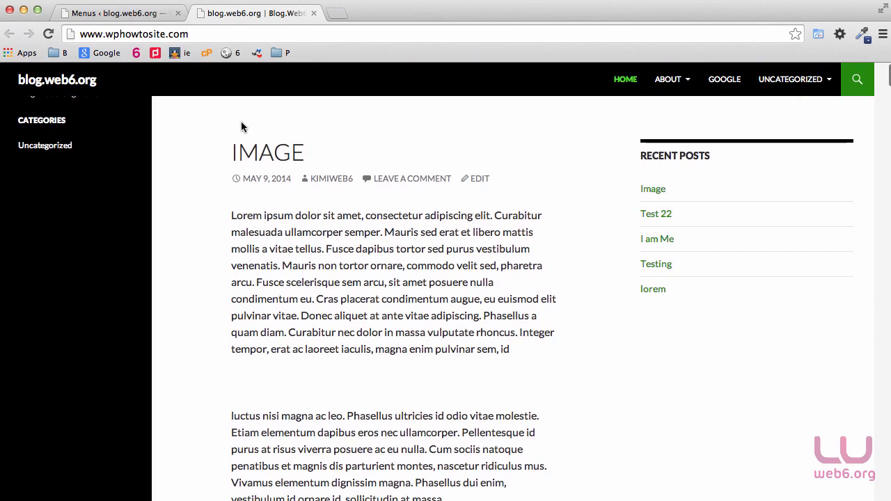
scroll(241, 127, "down", 1)
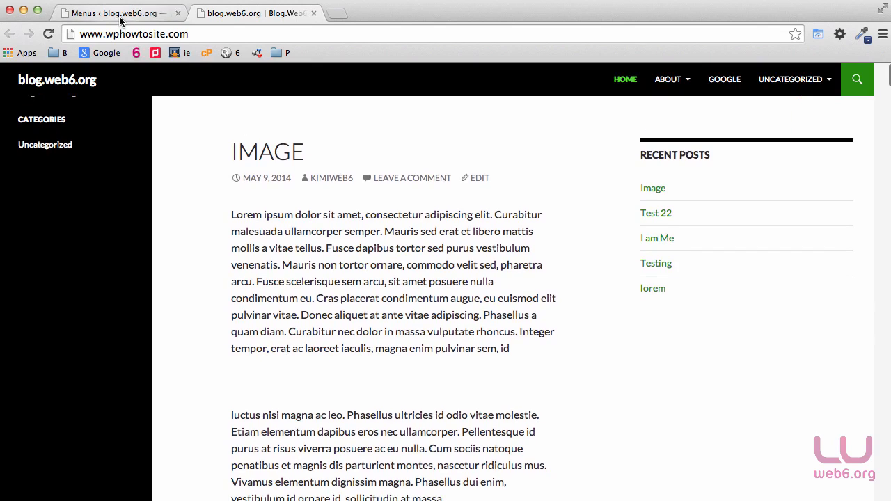
Step: Back in the menu editor, review the settings of the About item and collapse them again
left_click(69, 15)
scroll(809, 325, "down", 3)
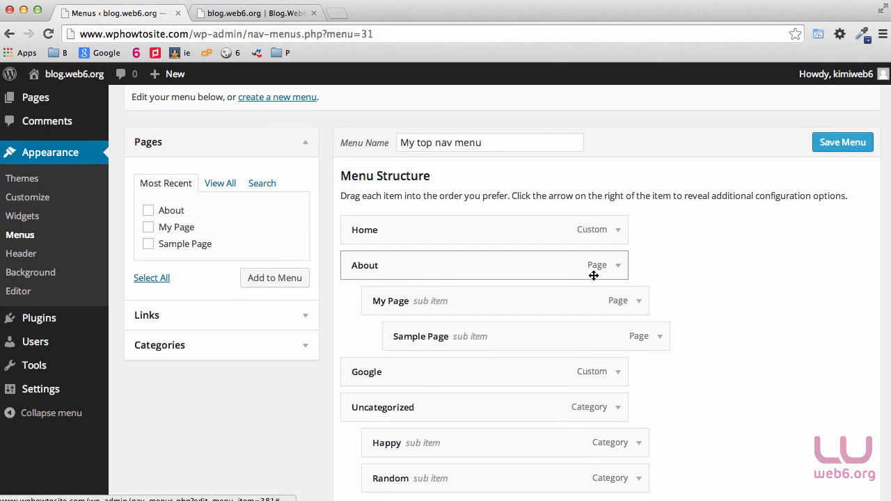
left_click(618, 270)
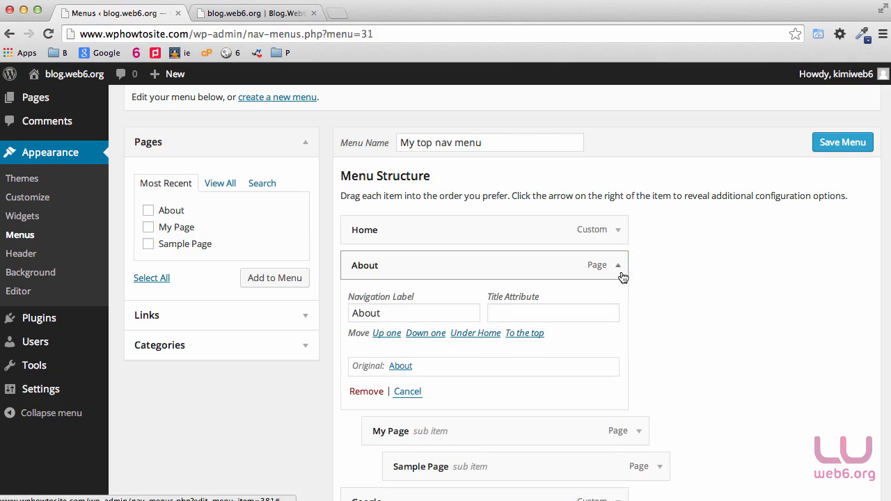
left_click(619, 270)
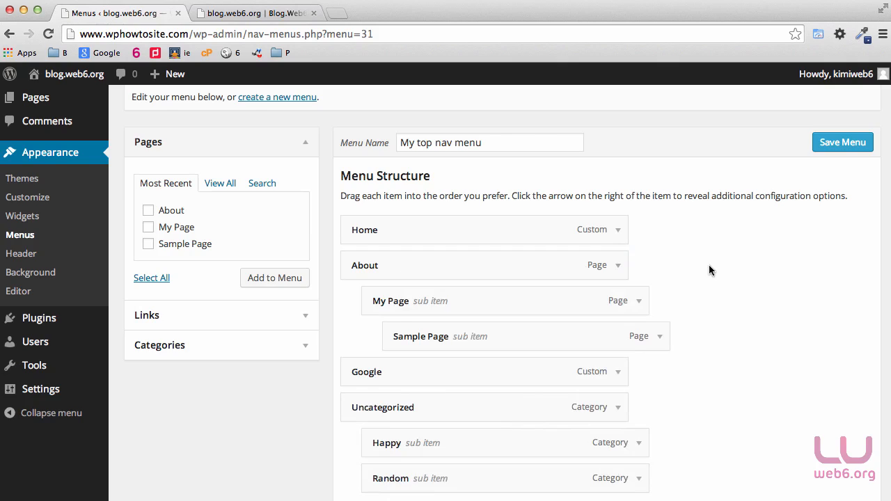
scroll(710, 265, "down", 2)
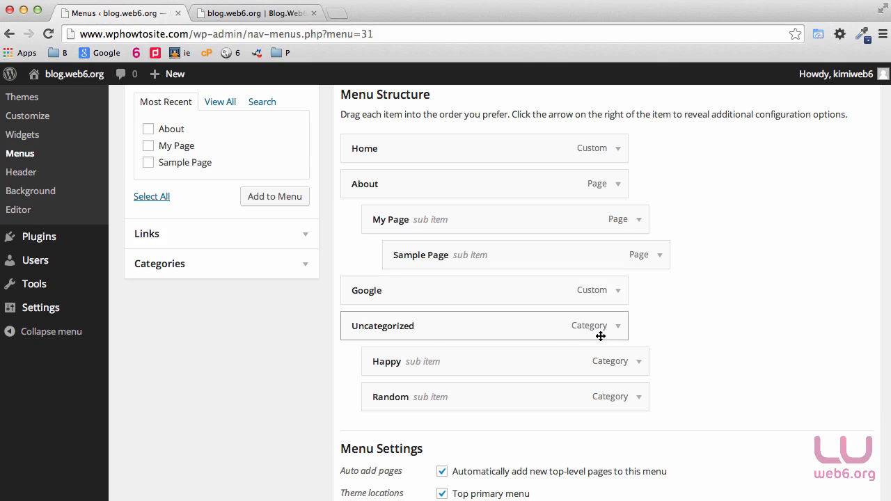
Step: Change the navigation label of the Home custom link to My Site, checking its place in the blog's top navigation
scroll(755, 312, "up", 2)
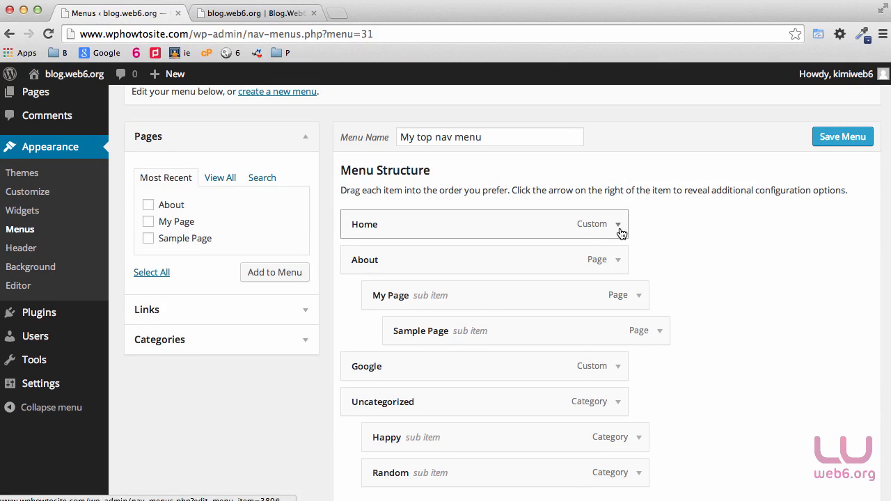
left_click(619, 225)
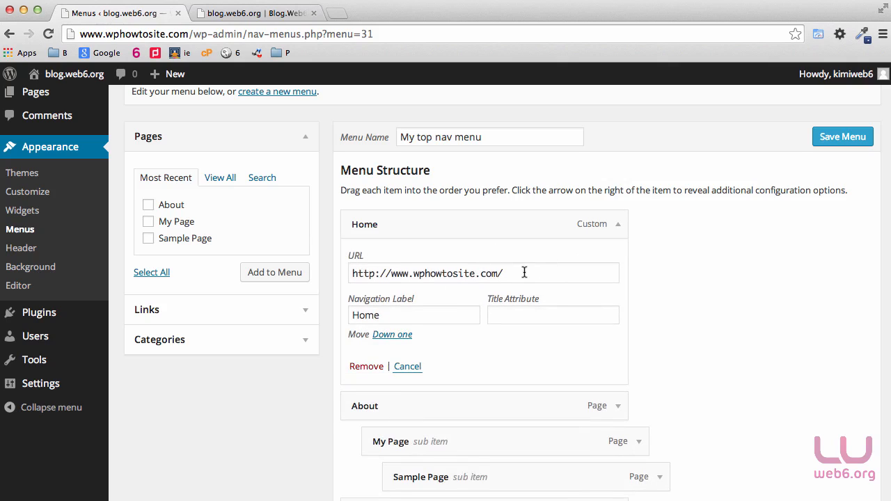
left_click_drag(510, 272, 346, 272)
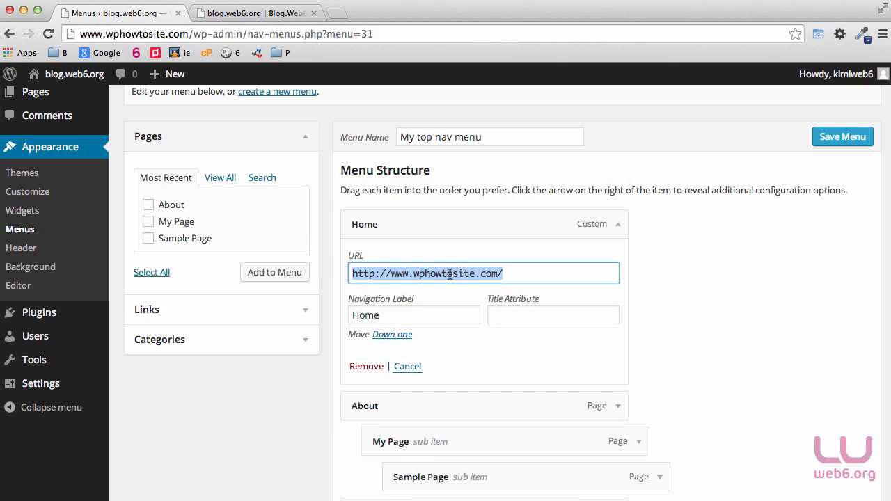
double_click(397, 315)
left_click(255, 13)
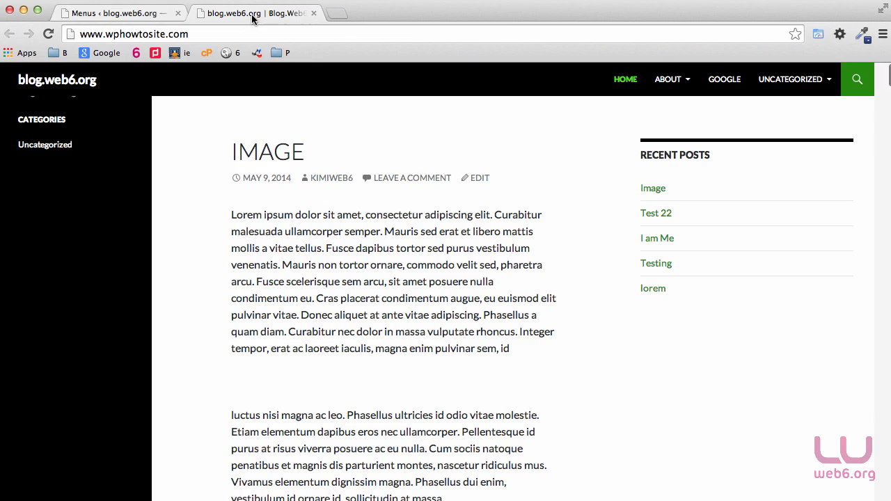
mouse_move(676, 79)
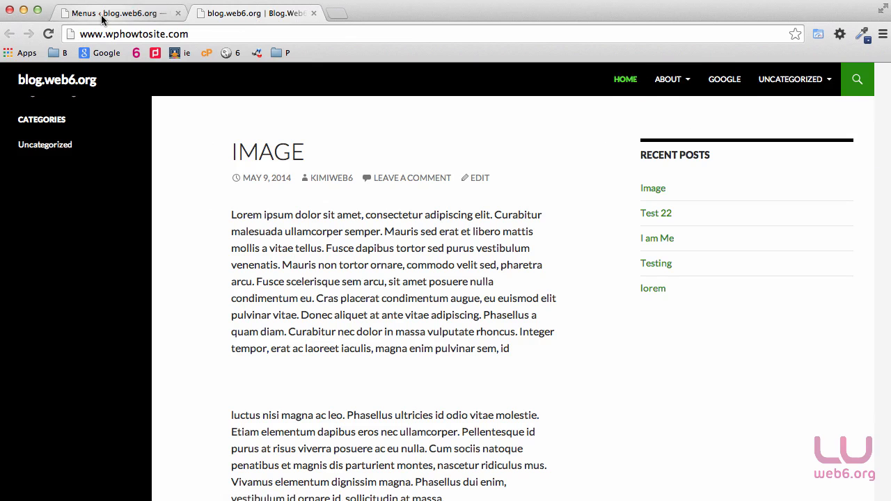
left_click(78, 14)
left_click(400, 317)
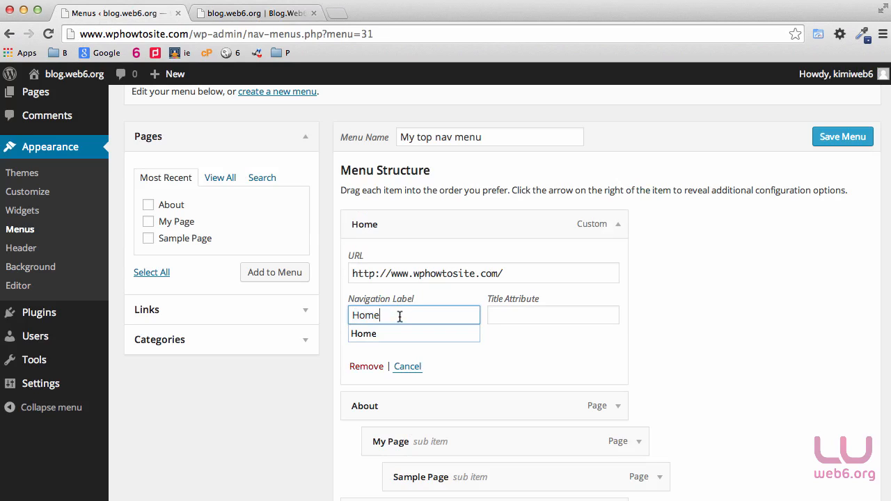
left_click_drag(401, 317, 306, 316)
type("My Site")
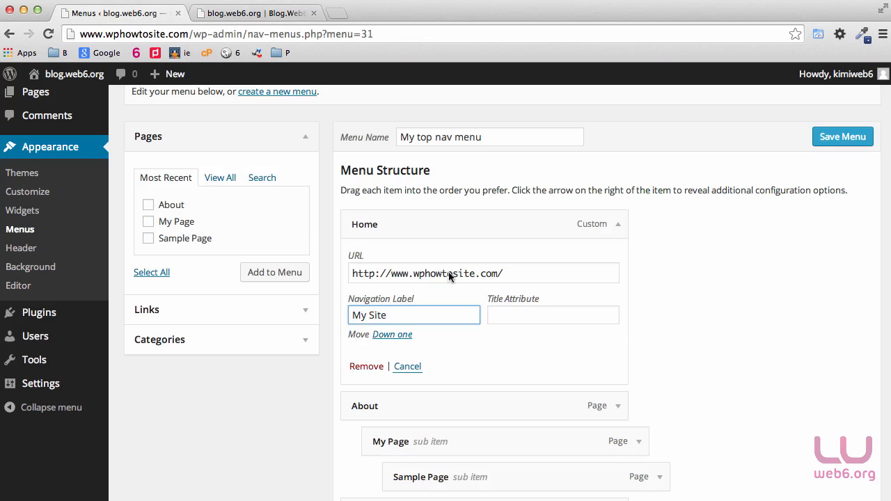
Step: Save the menu and reload the blog's front page to check the My Site label
left_click(843, 137)
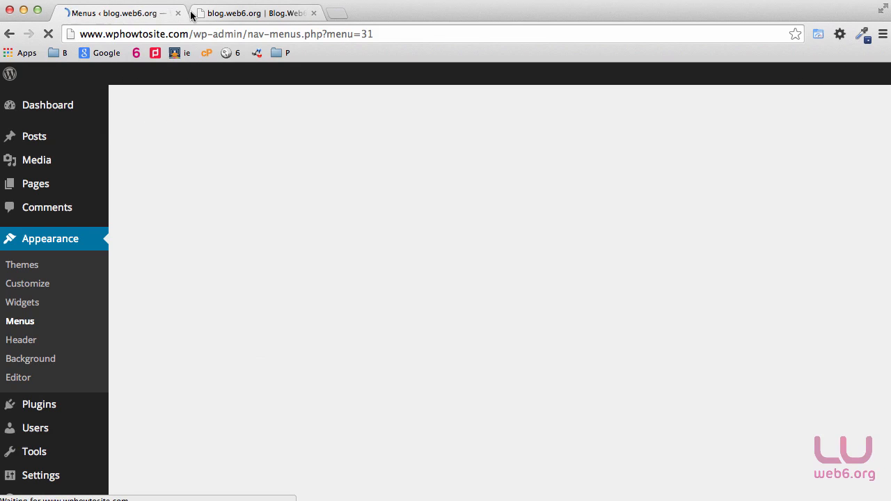
left_click(240, 13)
left_click(47, 34)
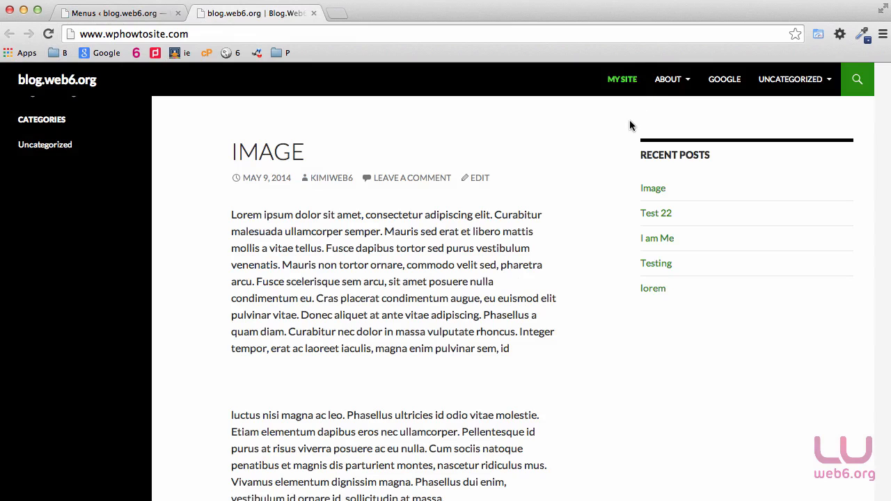
Step: Back in the menu editor, set the title attribute of the My Site custom link to "Go to my homepage"
left_click(122, 13)
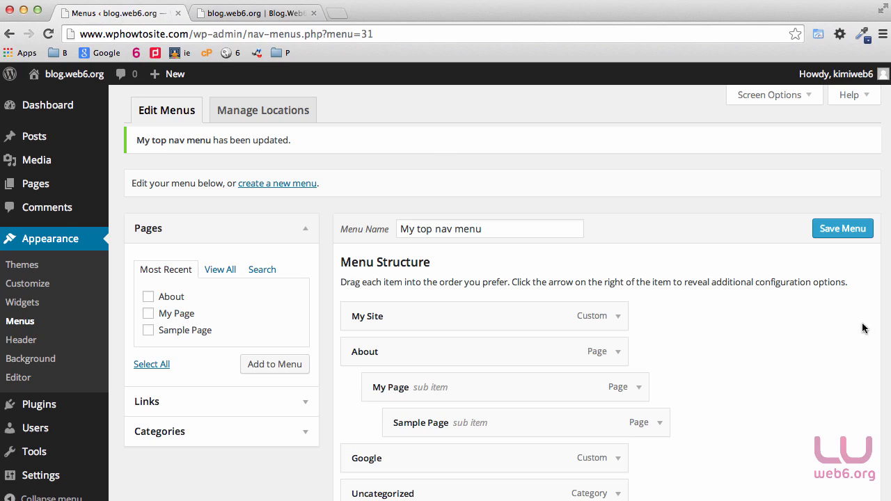
scroll(728, 371, "down", 1)
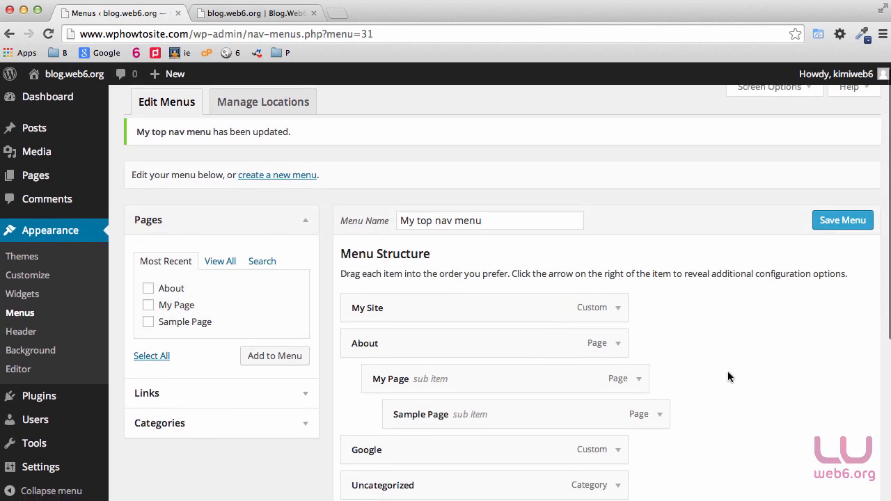
left_click(618, 307)
scroll(674, 325, "down", 3)
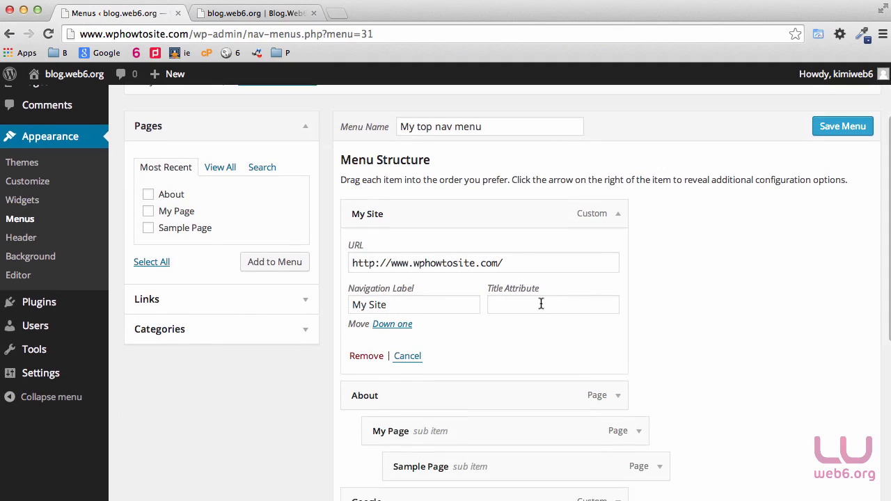
left_click(248, 17)
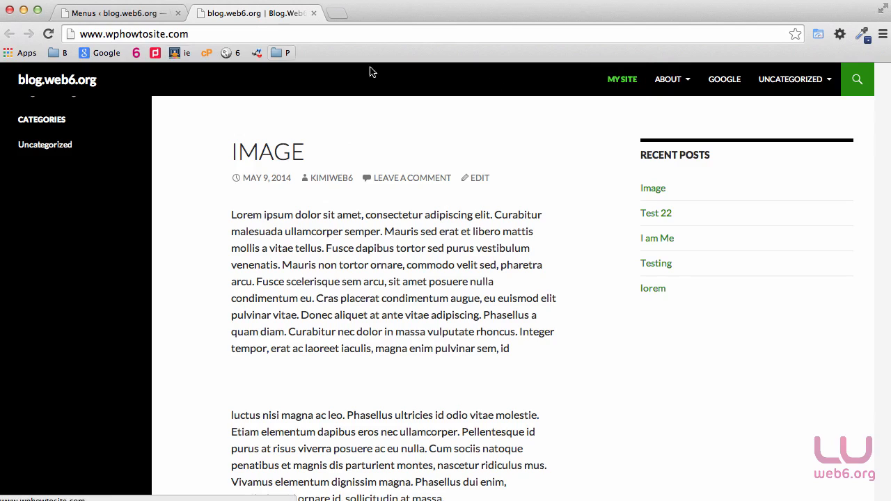
left_click(113, 17)
left_click(535, 302)
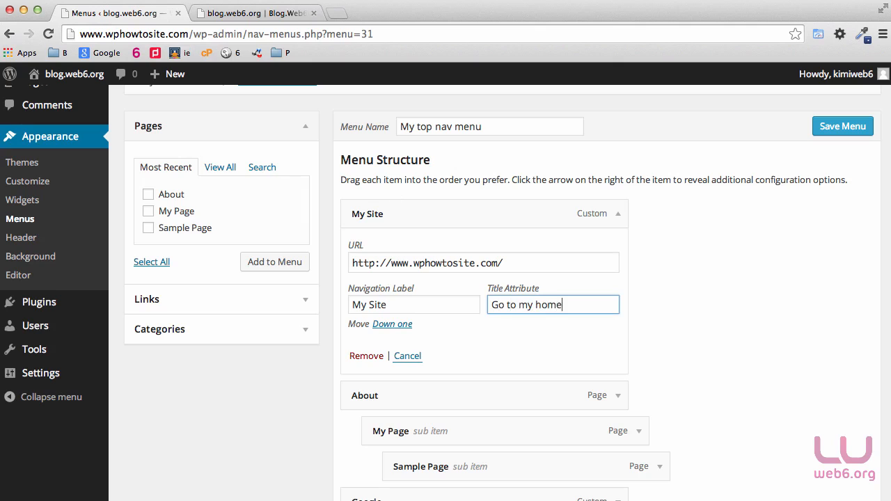
Step: Save the menu and reload the blog's front page to check the My Site tooltip in the top navigation
left_click(842, 130)
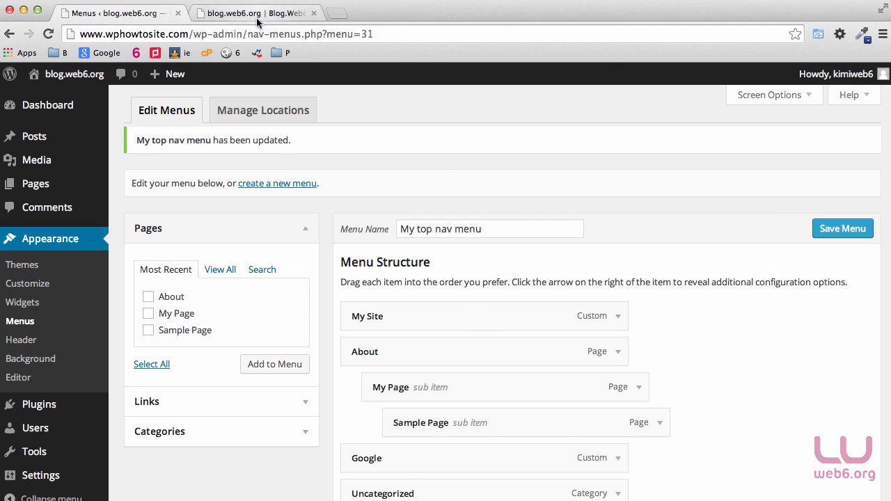
left_click(257, 17)
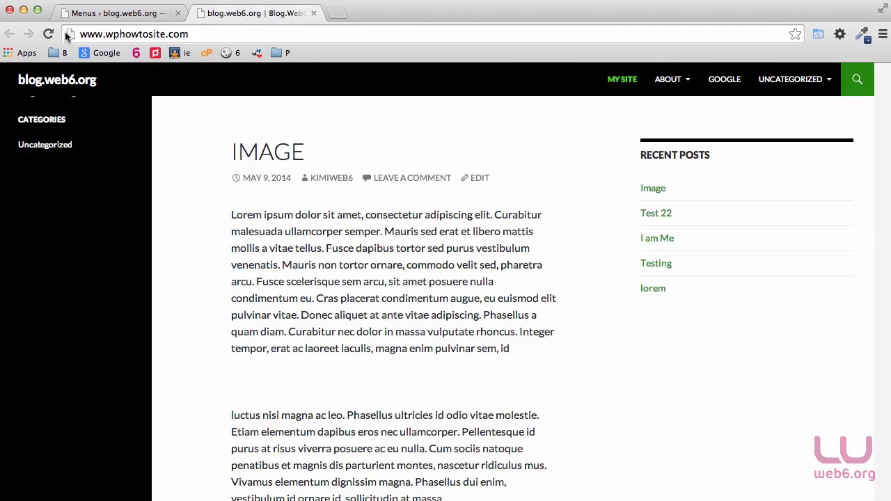
left_click(47, 35)
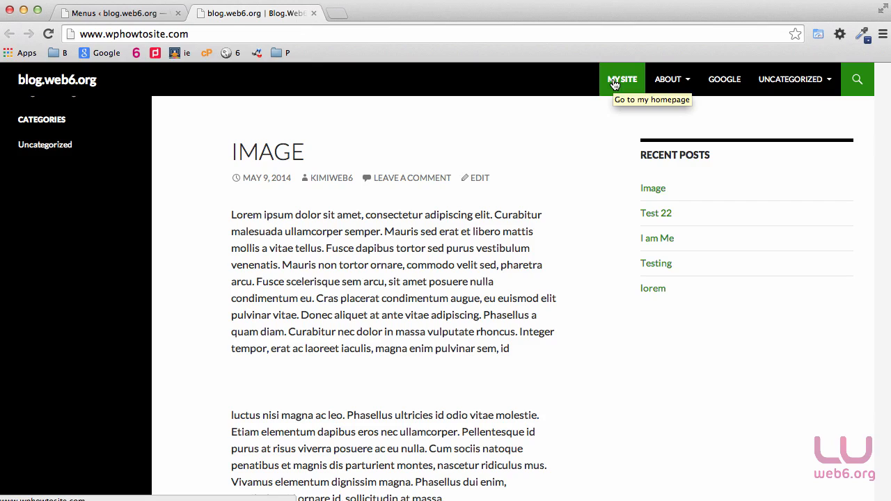
Step: Return to the menu editor, clear the title attribute of the My Site item and save the menu
left_click(115, 14)
left_click(615, 316)
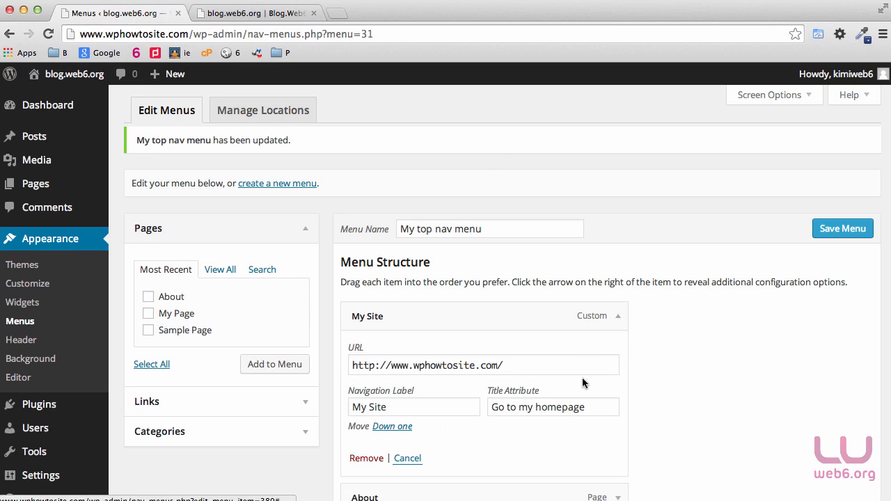
left_click(588, 409)
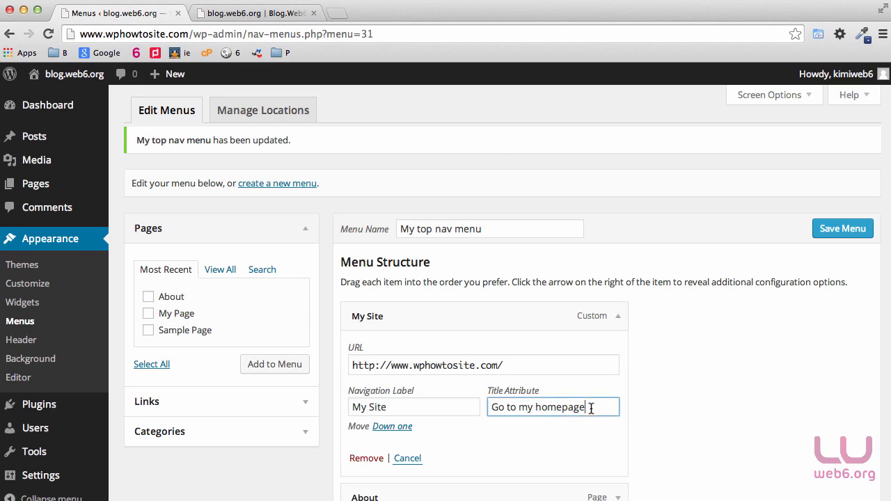
key("super+a")
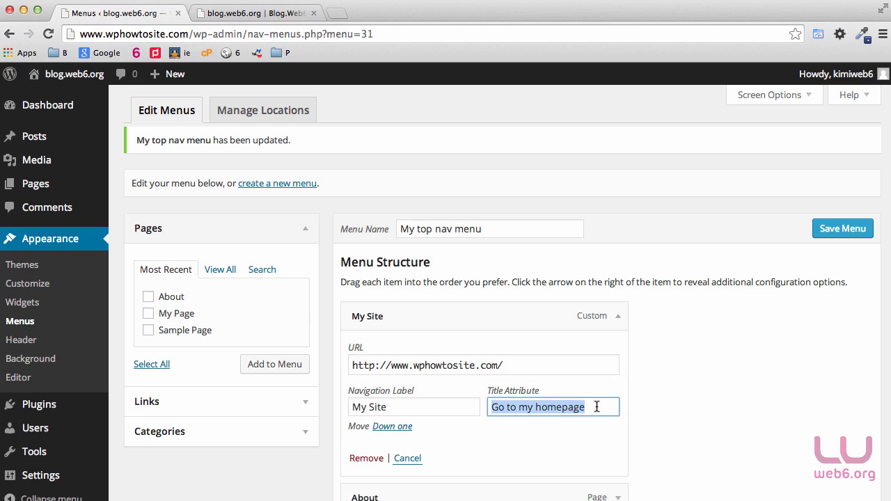
key("BackSpace")
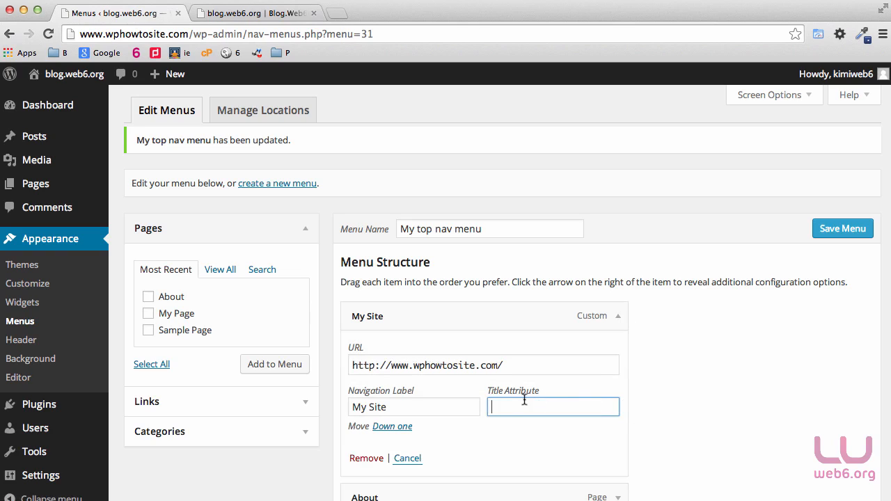
scroll(710, 393, "down", 2)
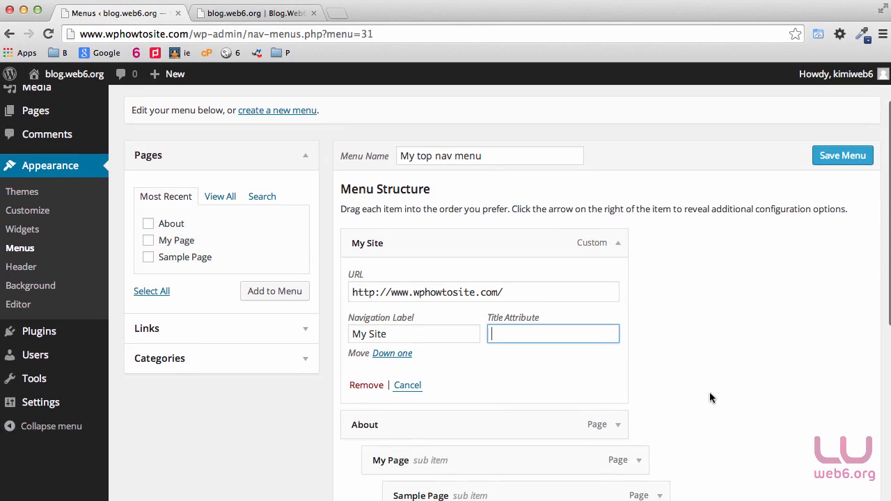
left_click(839, 156)
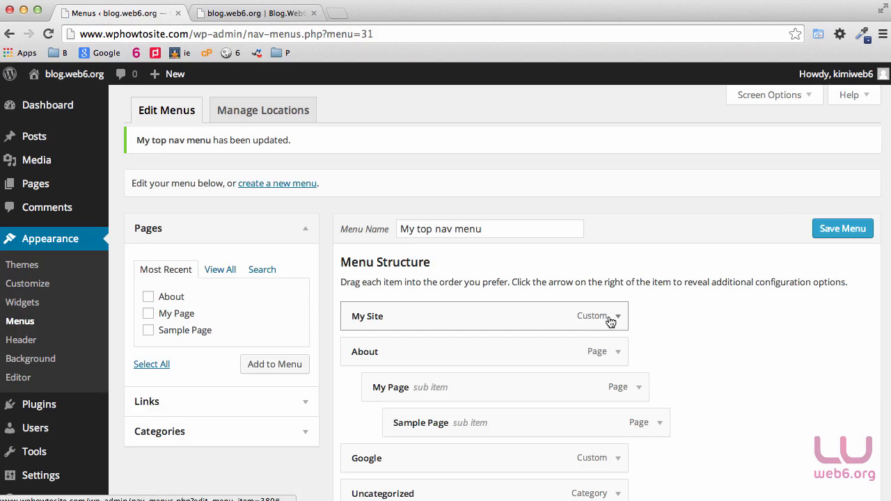
Step: Try the move options of the My Site item by shifting it down one place and back up one
left_click(618, 316)
scroll(711, 334, "down", 5)
scroll(766, 325, "up", 2)
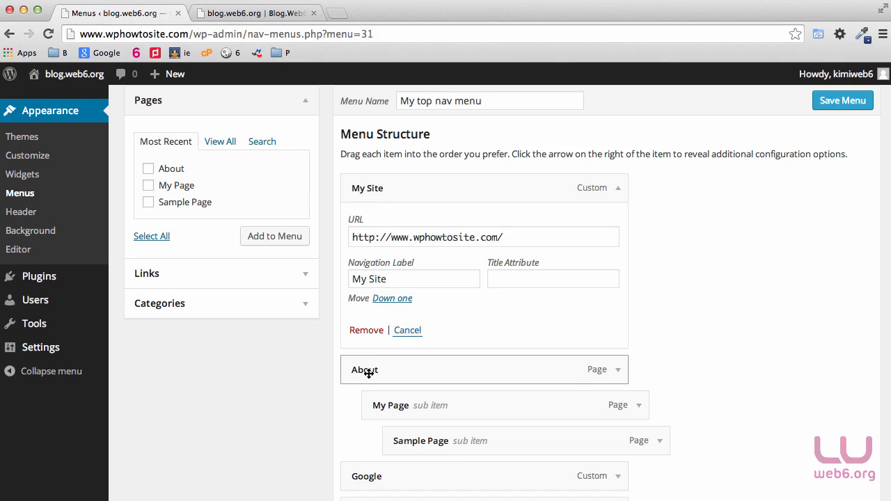
left_click(383, 301)
scroll(589, 382, "up", 1)
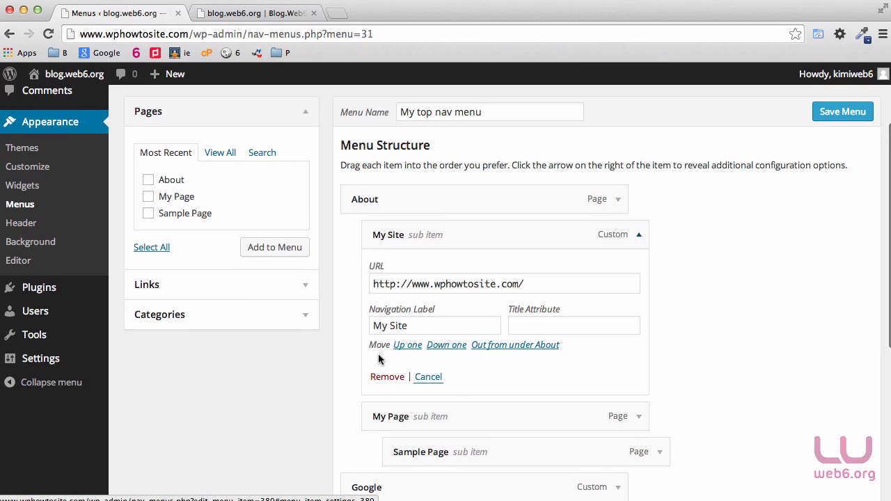
scroll(406, 352, "down", 1)
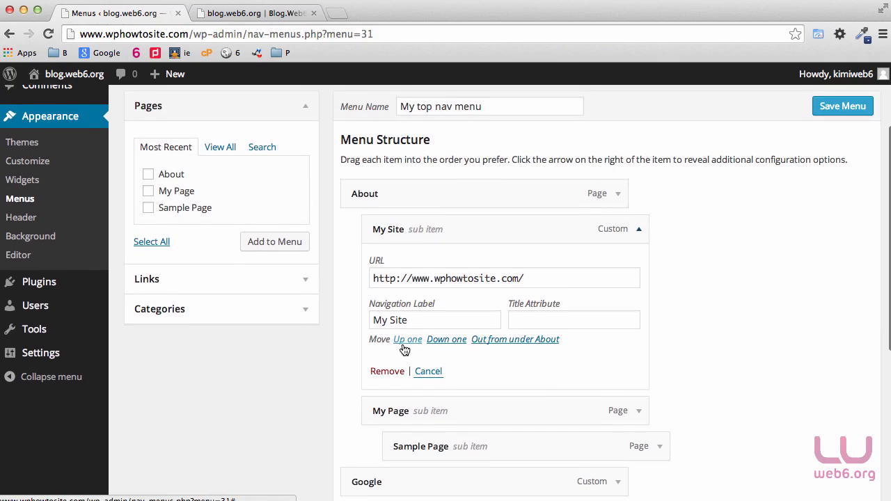
left_click(406, 343)
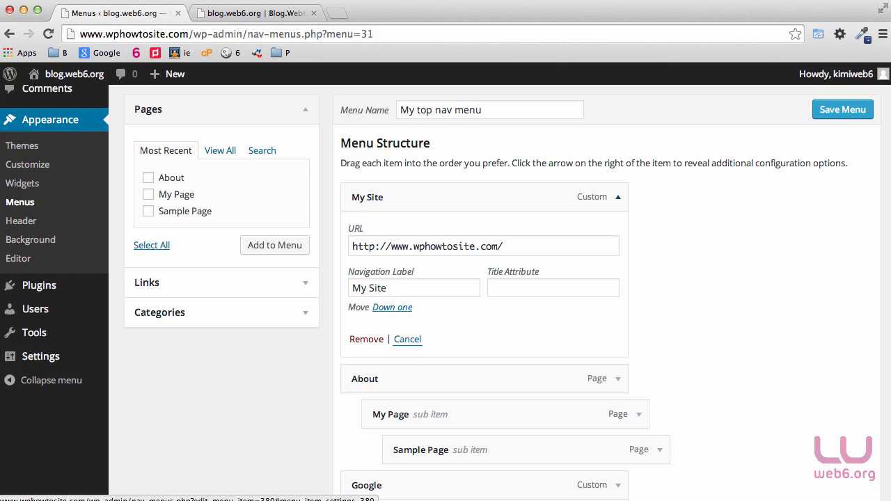
Step: Remove the My Site item, save the menu and check the top navigation on the blog's front page
scroll(740, 309, "down", 1)
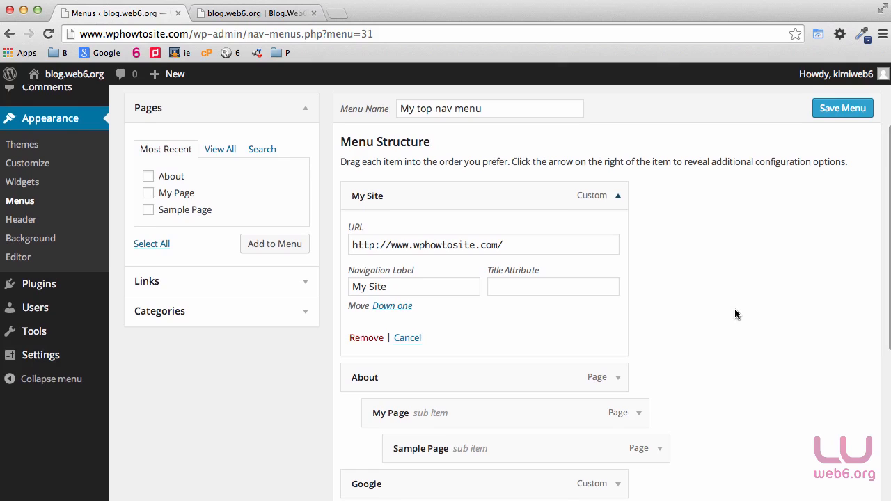
left_click(367, 339)
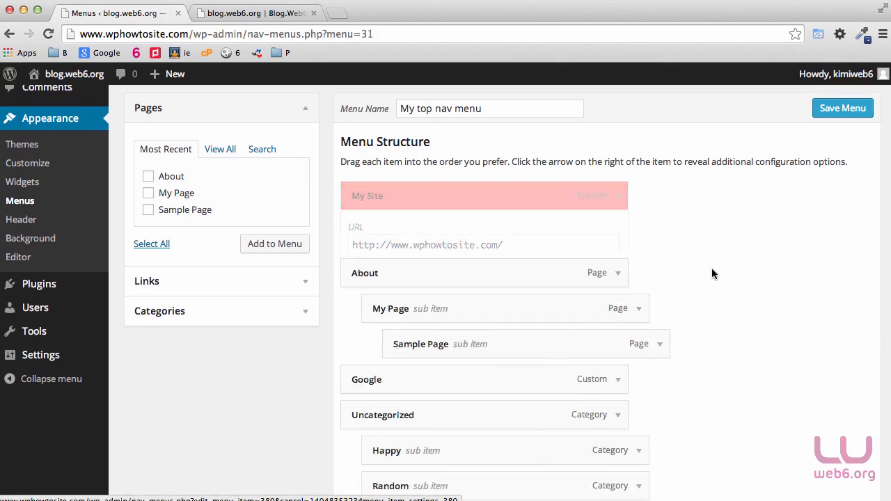
left_click(843, 109)
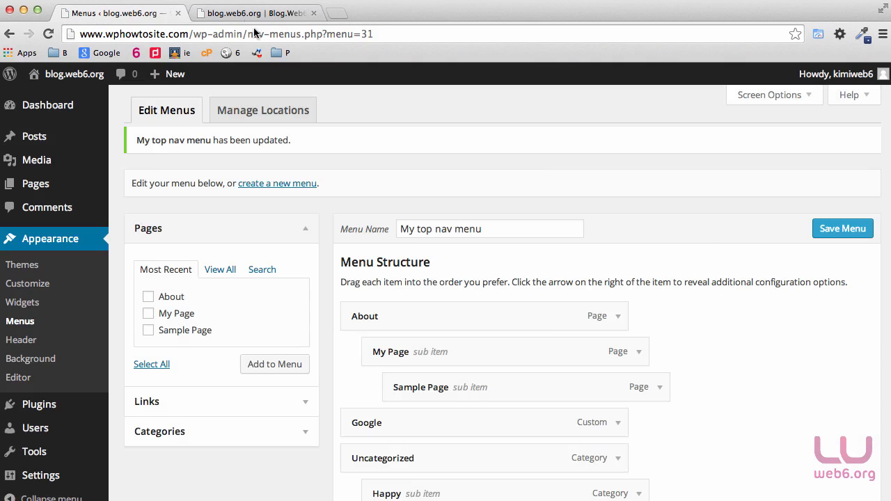
left_click(245, 15)
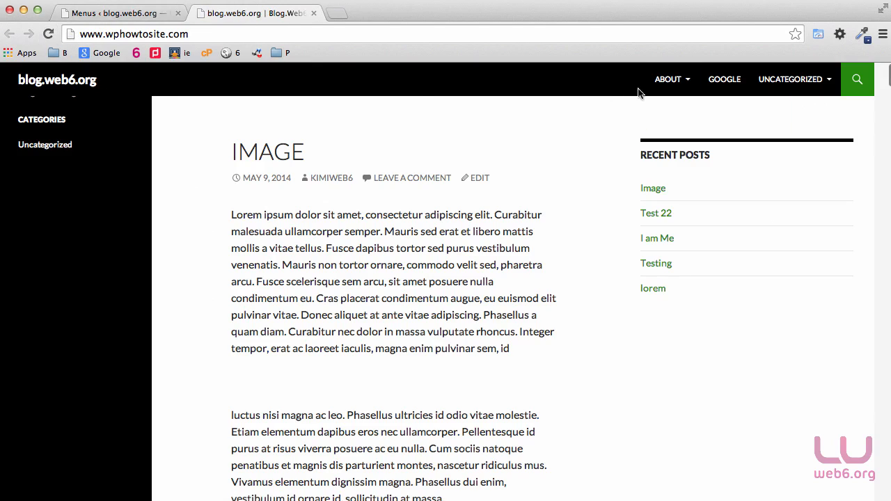
Step: In the menu editor, review the About page item's label, move and original-page settings, and collapse them
left_click(144, 16)
scroll(827, 360, "down", 3)
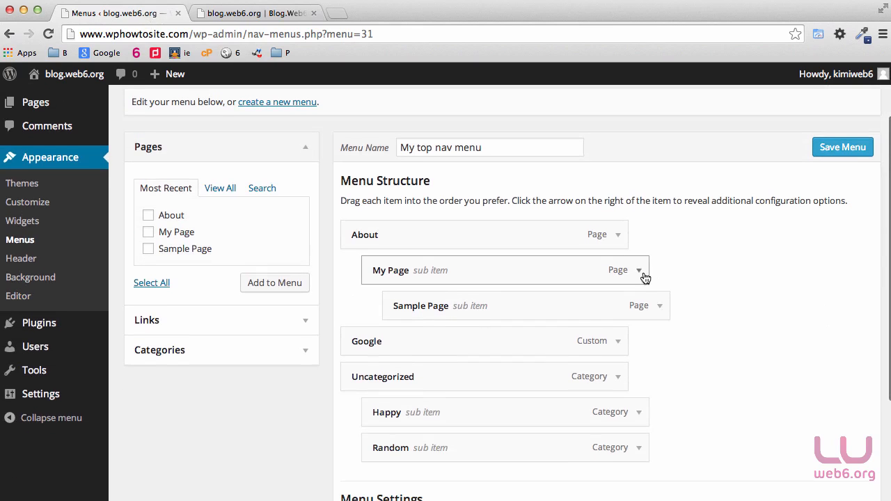
left_click(617, 237)
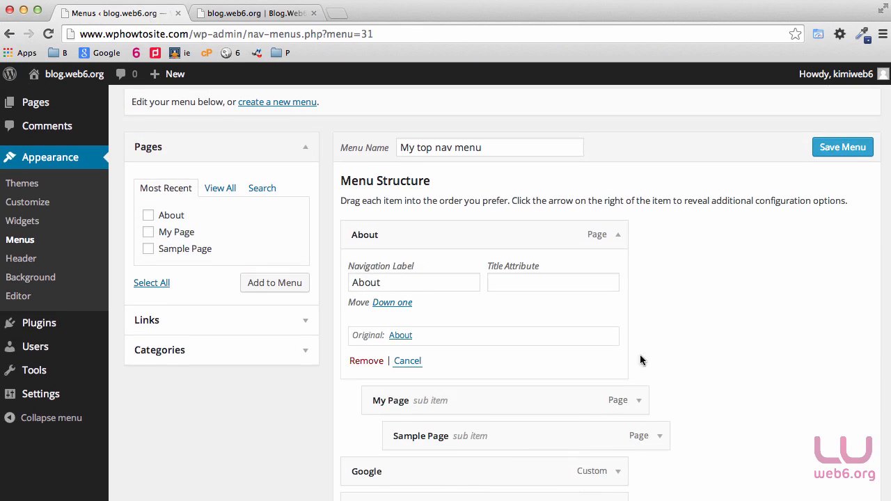
scroll(650, 355, "down", 2)
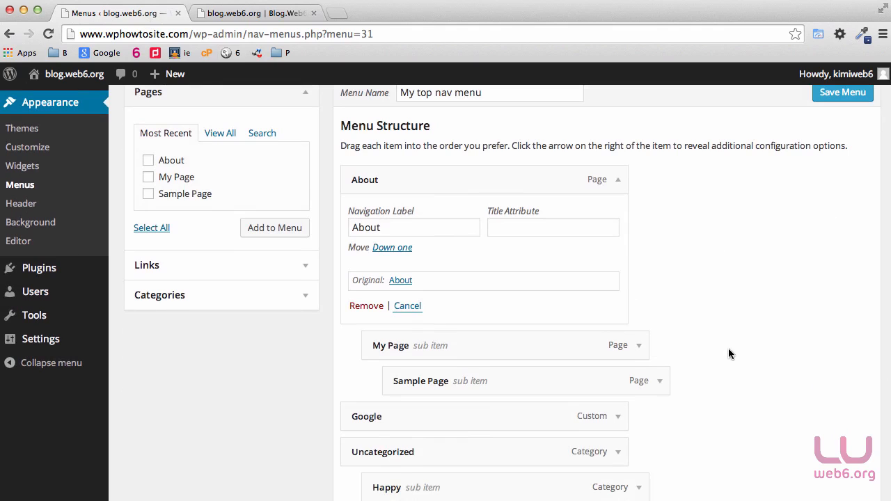
left_click(622, 190)
scroll(733, 320, "down", 4)
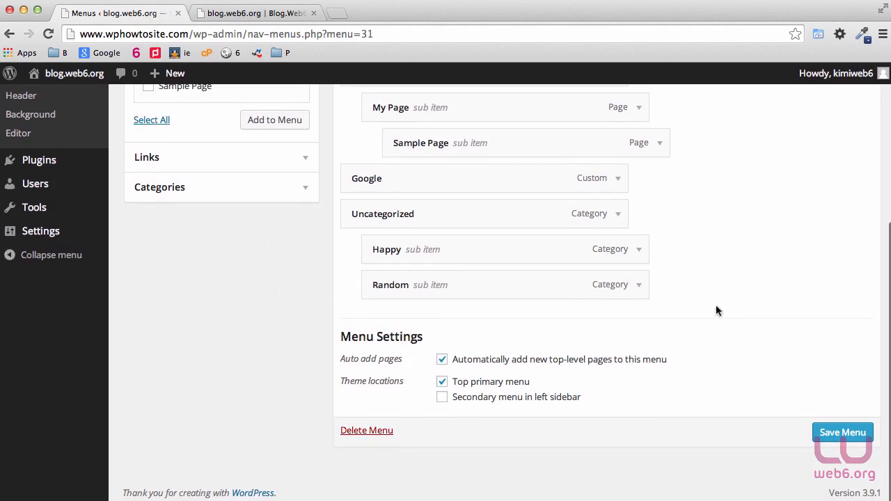
Step: Change the navigation label of the Uncategorized category item to No Category Name and save the menu
left_click(619, 222)
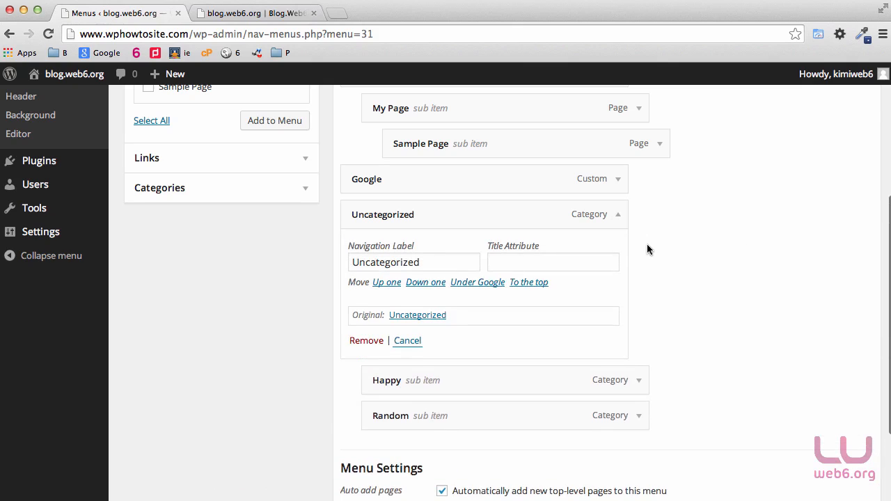
left_click(435, 262)
left_click_drag(435, 262, 354, 258)
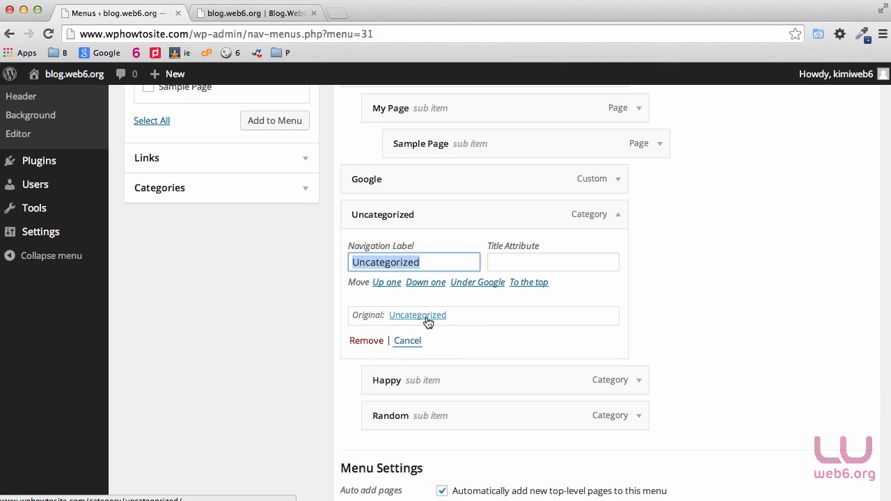
left_click(444, 261)
double_click(447, 262)
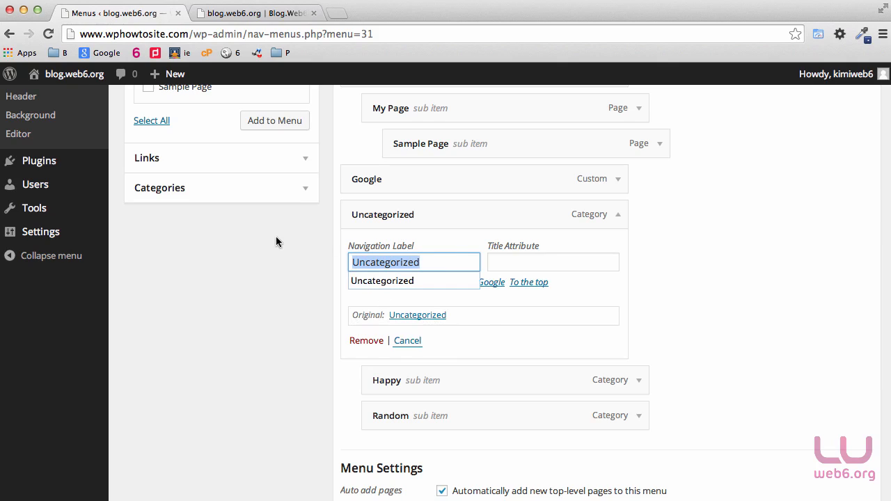
type("No ")
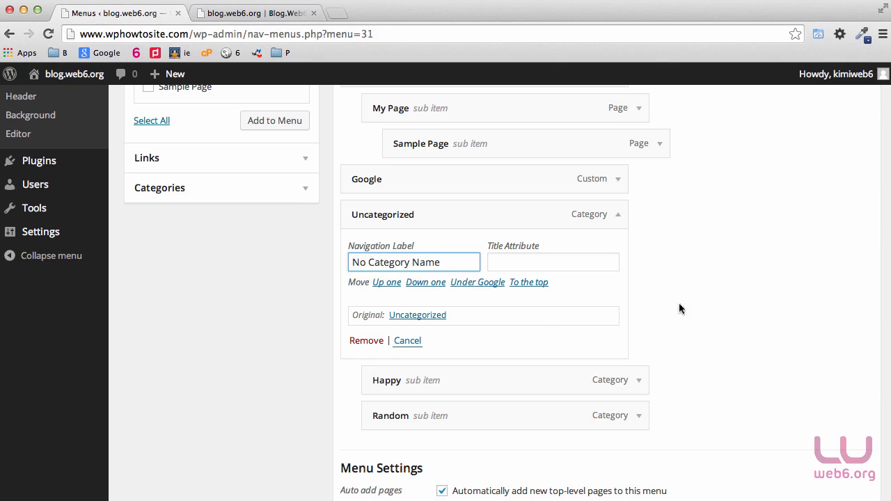
type("Category Name")
key("Return")
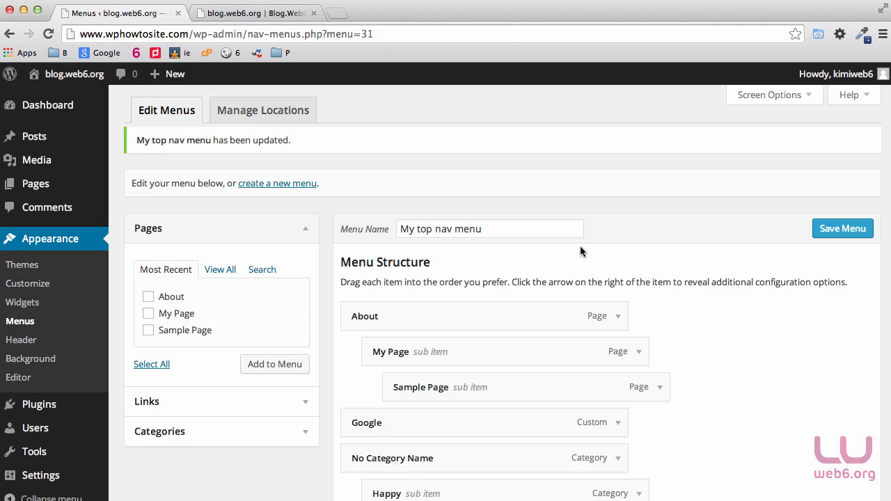
Step: Review the original category in the No Category Name item's settings, collapse them, and open the About item's settings
scroll(643, 265, "down", 3)
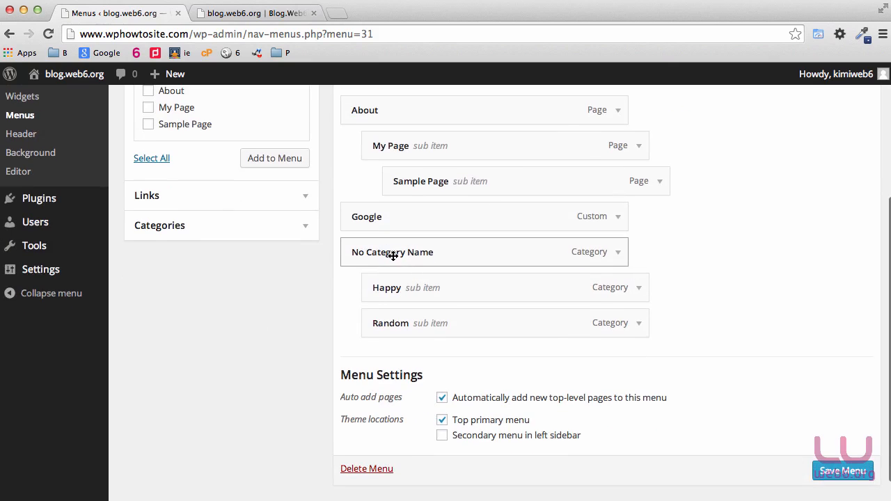
left_click(619, 255)
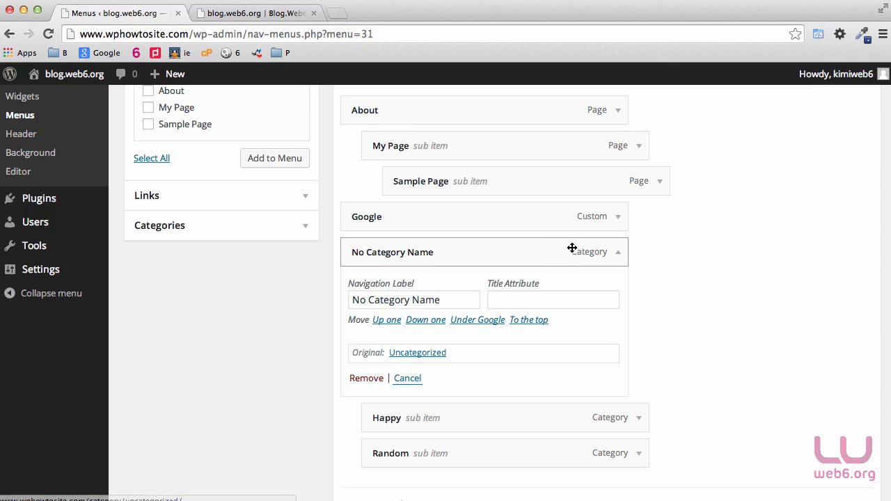
left_click(618, 254)
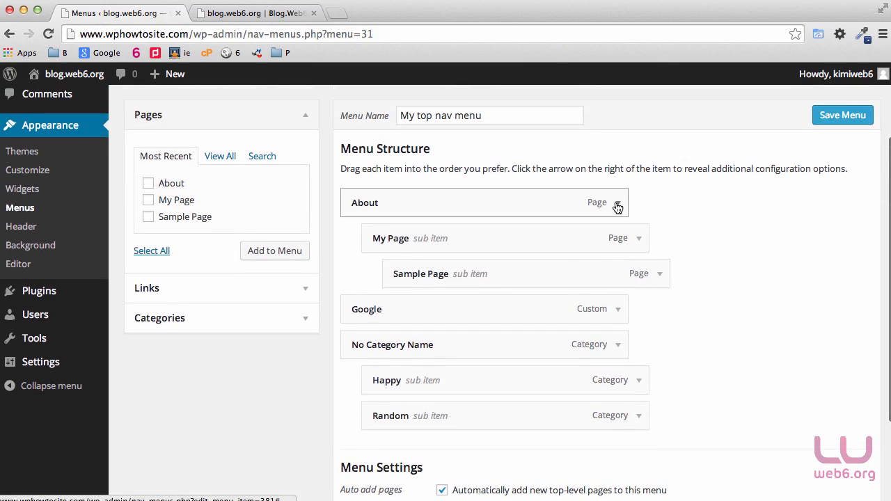
left_click(617, 203)
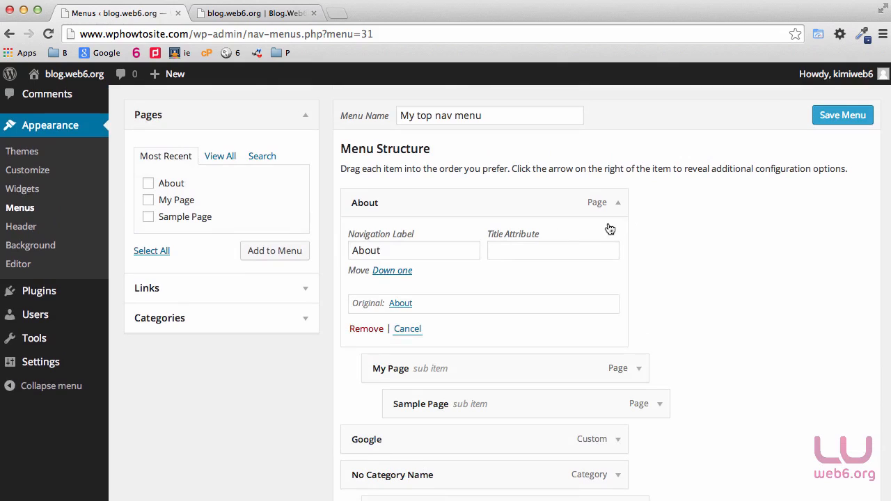
Step: Collapse the About item's settings and enable the Posts, Tags and Format boxes in the screen options
double_click(398, 250)
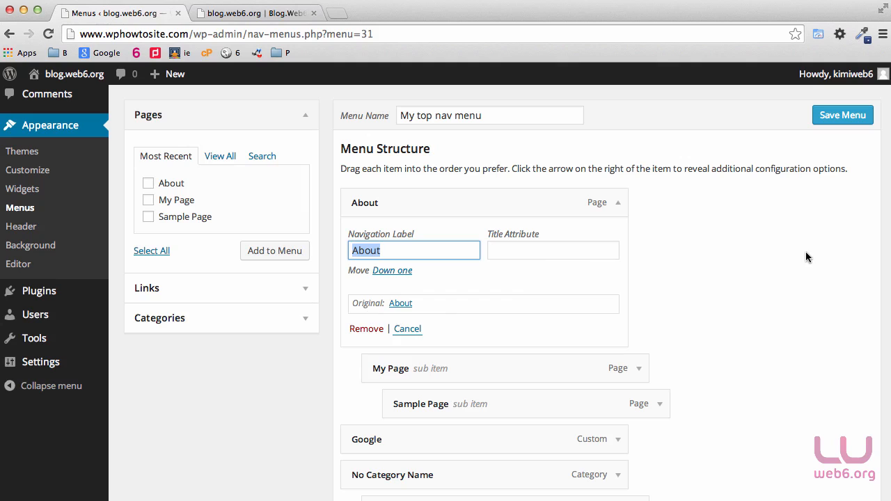
left_click(618, 204)
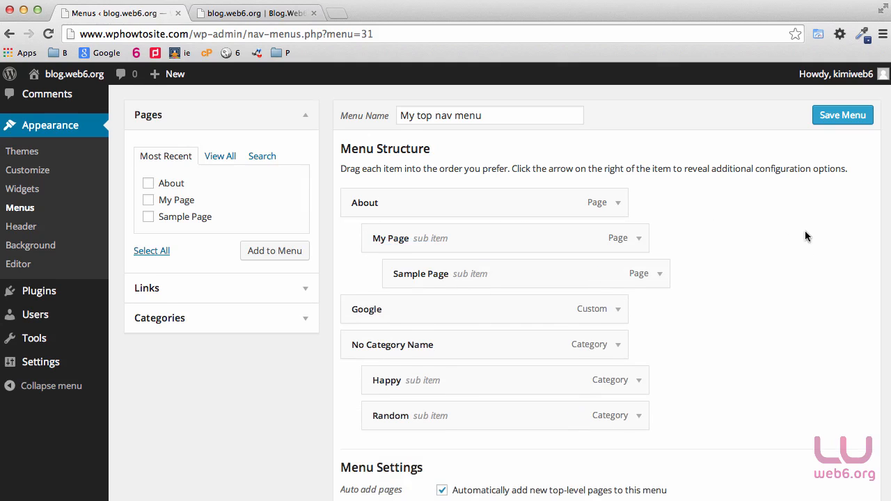
scroll(806, 231, "up", 3)
scroll(805, 233, "up", 1)
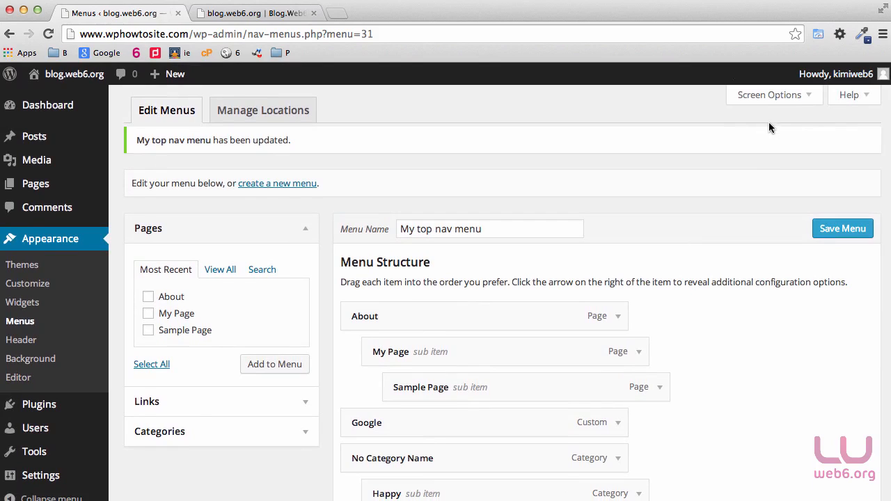
left_click(806, 106)
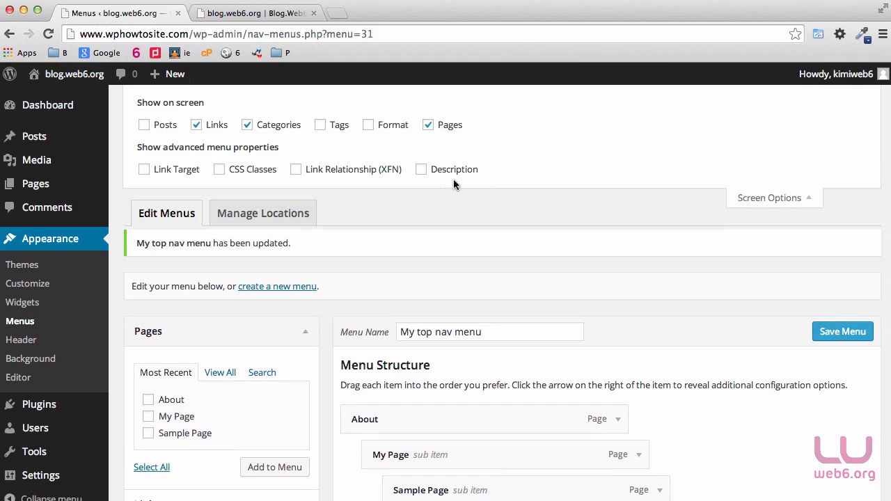
left_click(145, 126)
left_click(321, 126)
left_click(369, 126)
Step: Enable the Description, Link Relationship (XFN), CSS Classes and Link Target advanced menu properties, and close the screen options
left_click(422, 170)
left_click(296, 170)
left_click(218, 171)
left_click(144, 170)
left_click(800, 200)
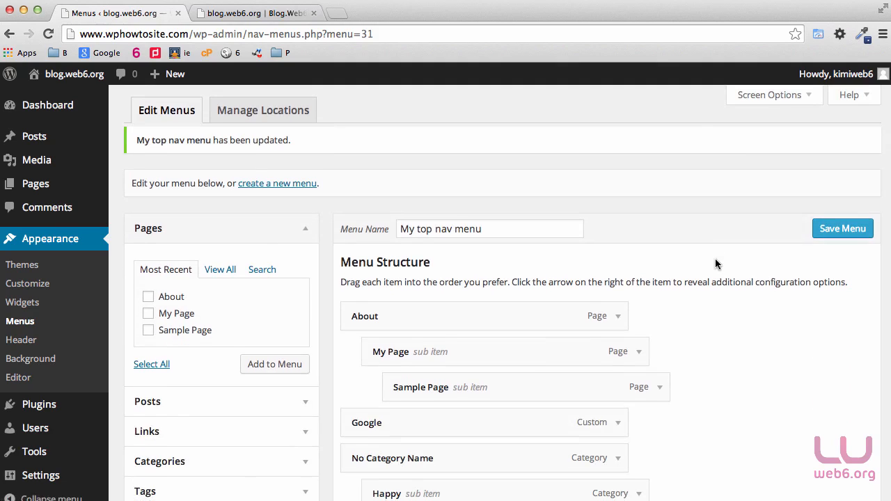
Step: Review the added Posts, Tags and Format boxes, expanding the Posts box to view its recent posts and collapsing it again
scroll(766, 279, "down", 3)
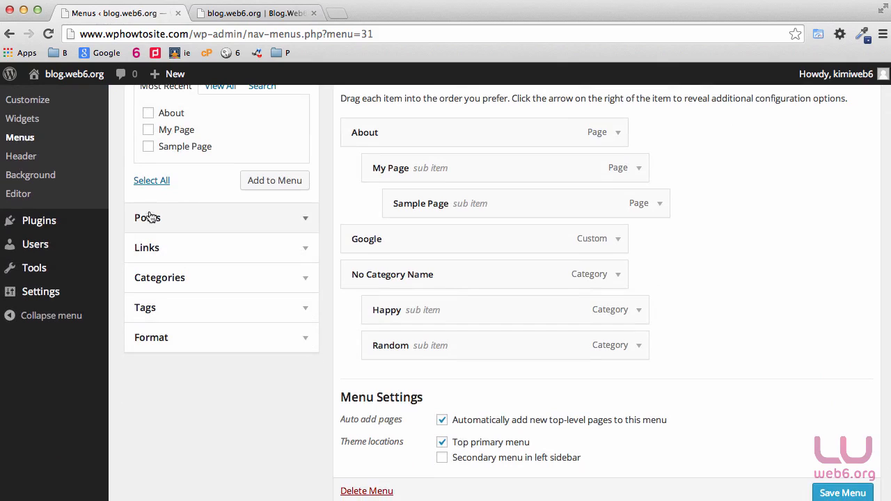
scroll(149, 215, "up", 4)
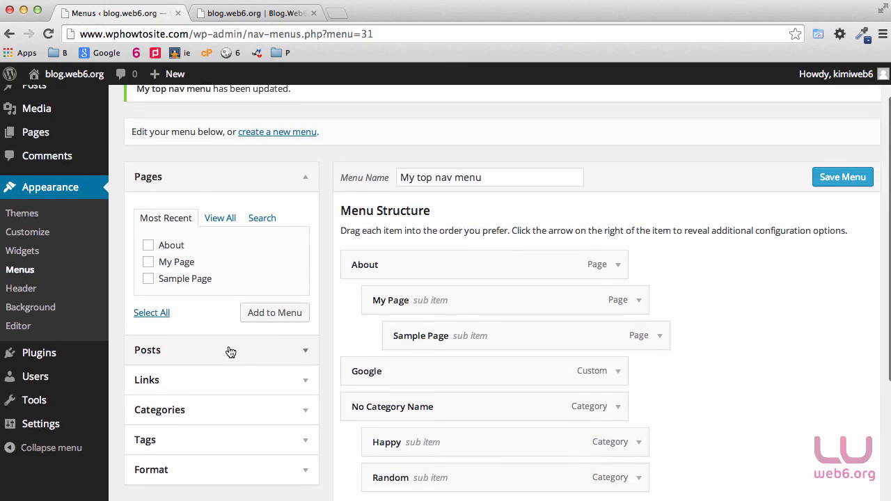
scroll(229, 352, "down", 3)
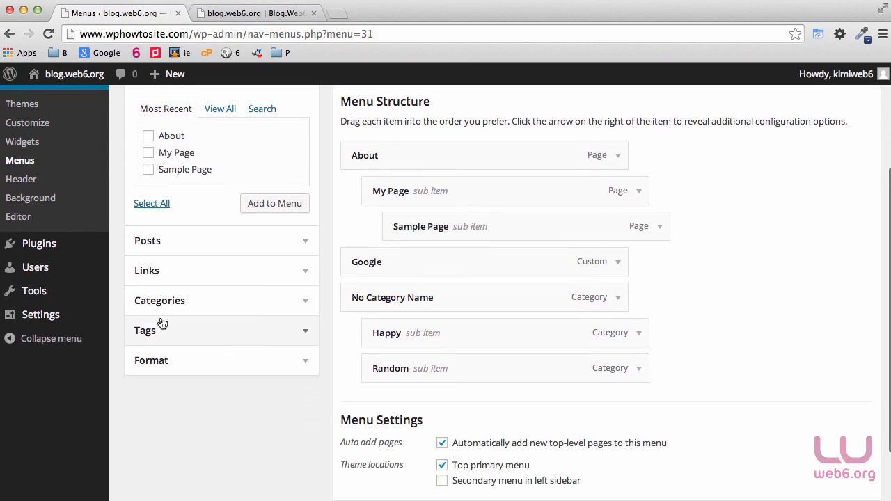
left_click(304, 240)
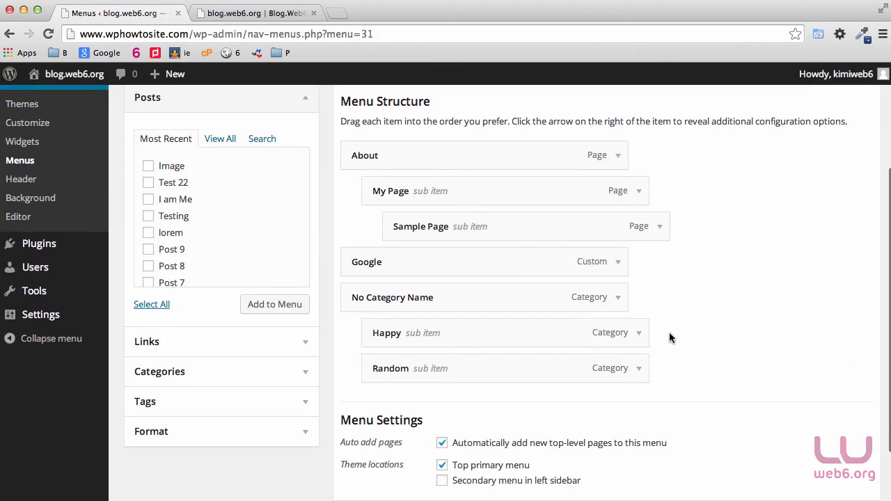
scroll(286, 413, "up", 1)
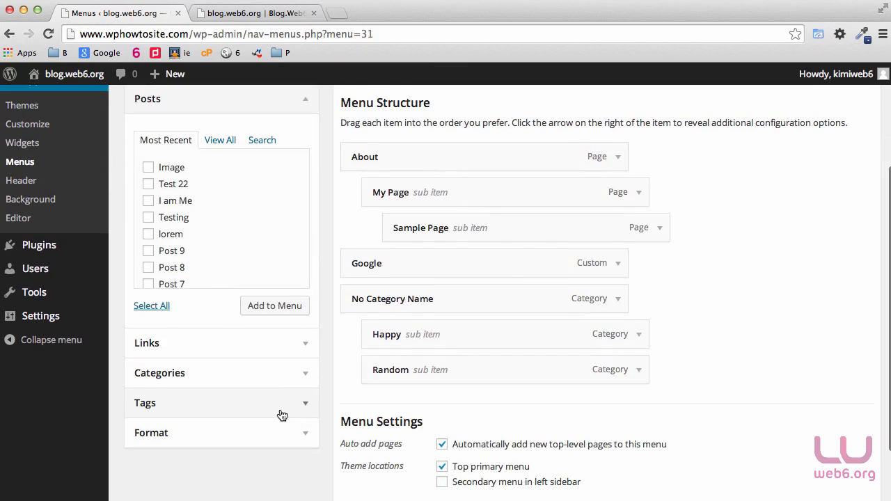
scroll(279, 430, "up", 3)
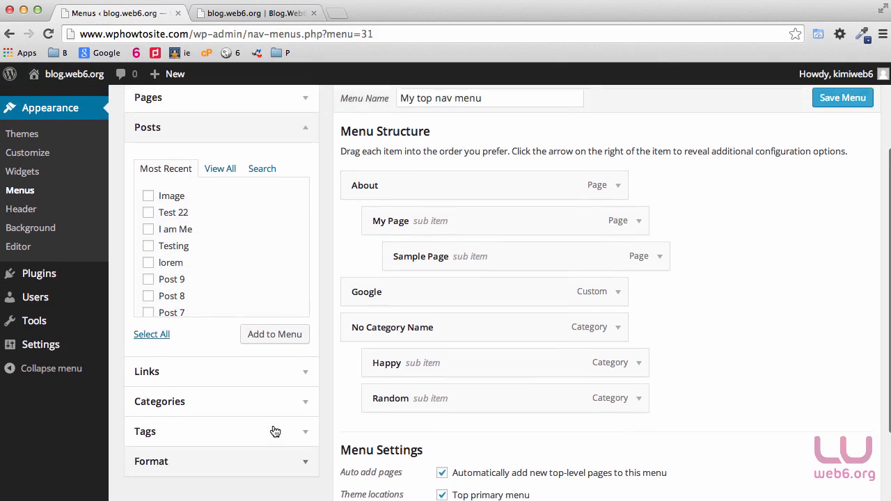
left_click(307, 172)
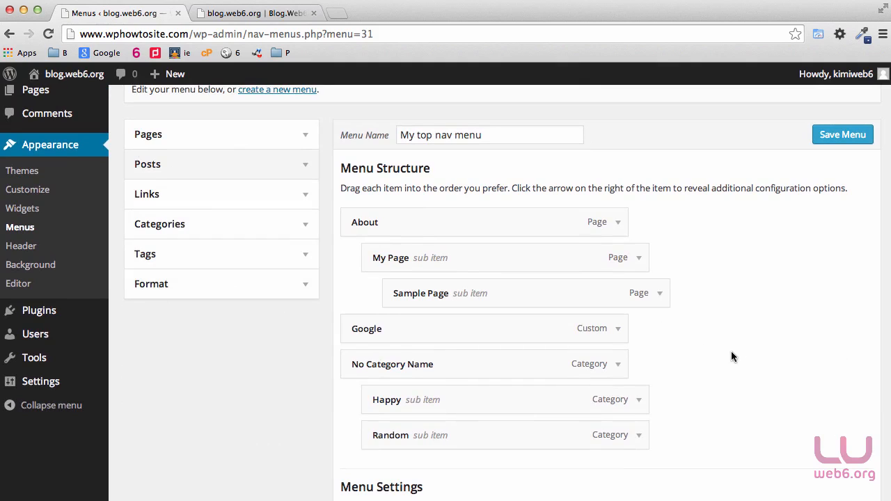
Step: Open the About item's settings and review its advanced property fields
scroll(731, 357, "up", 1)
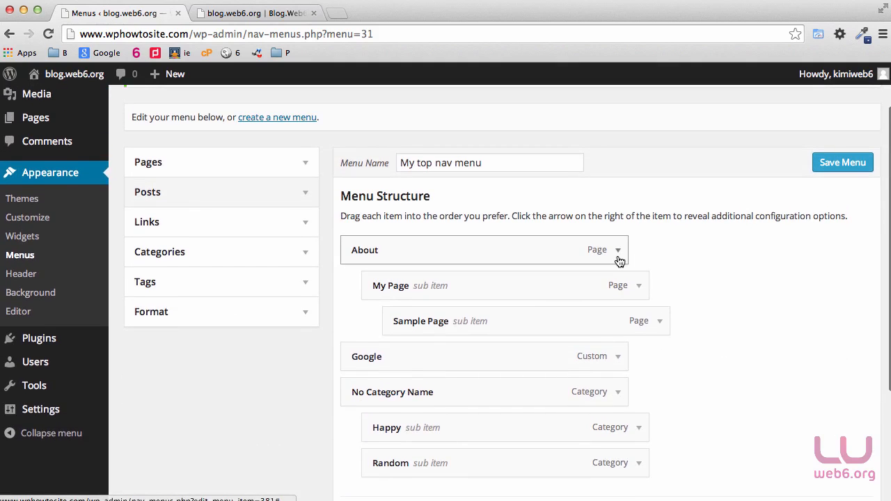
left_click(618, 256)
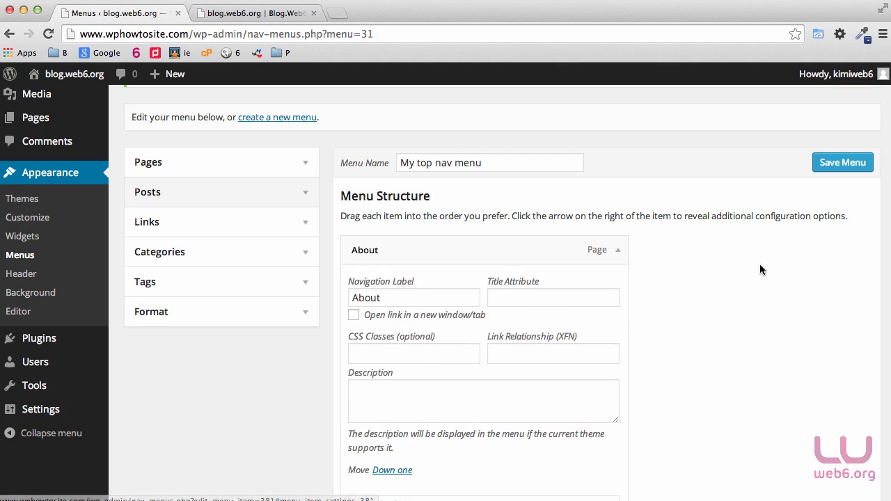
scroll(752, 293, "down", 1)
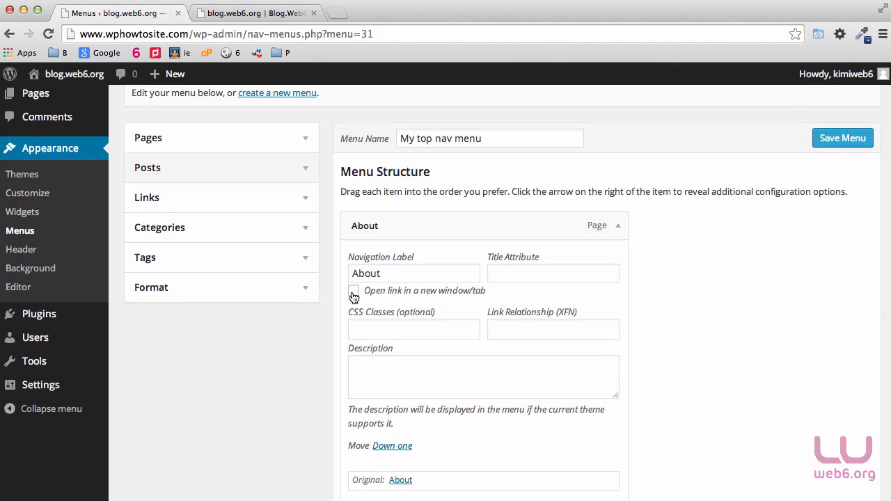
Step: Reload the blog's front page and follow the About link in the top navigation to see where it opens
left_click(244, 14)
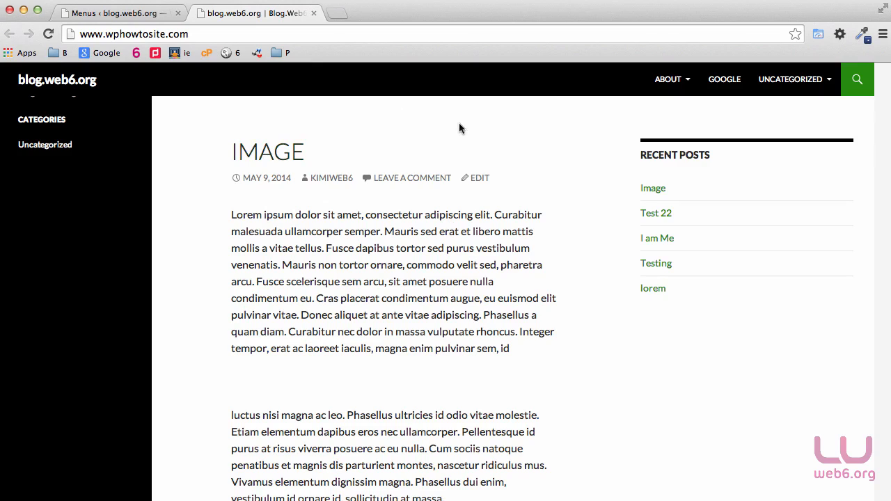
left_click(220, 35)
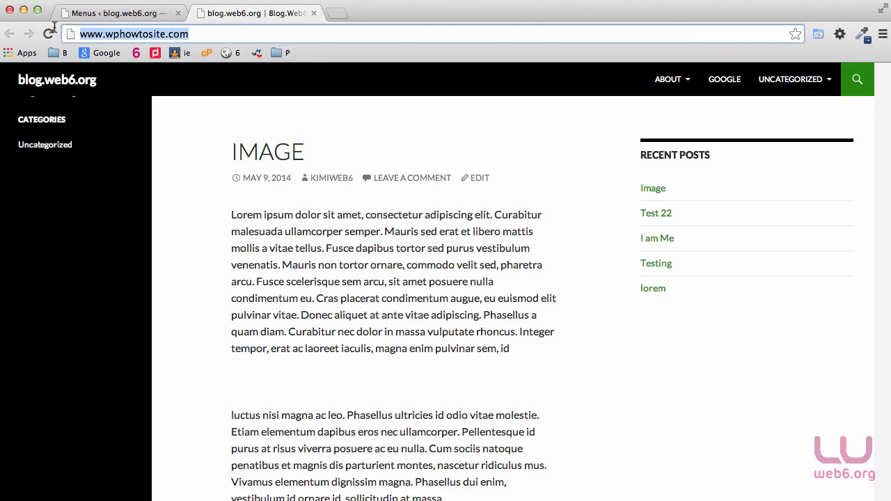
left_click(674, 82)
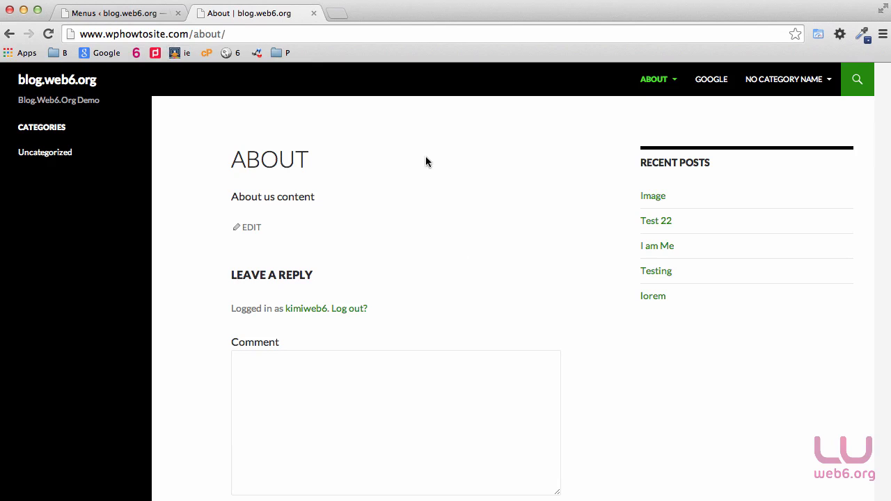
Step: In the menu editor, set the About item to open its link in a new window/tab and save the menu
left_click(163, 20)
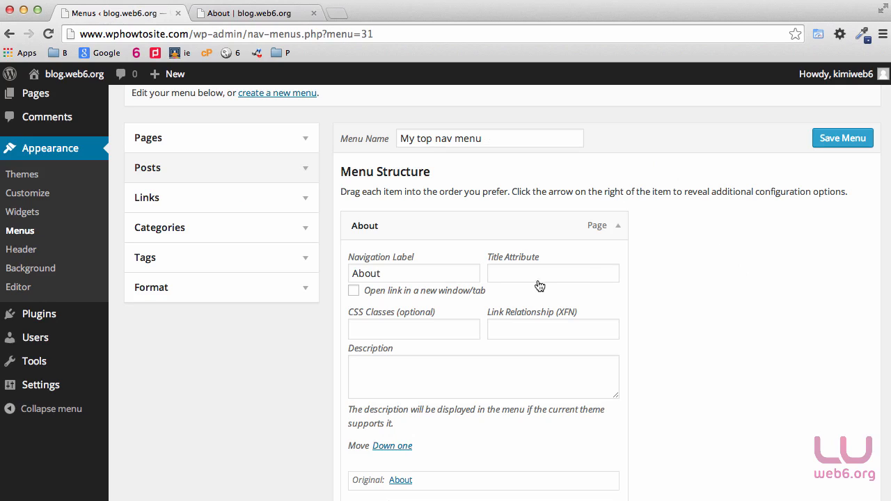
left_click(354, 291)
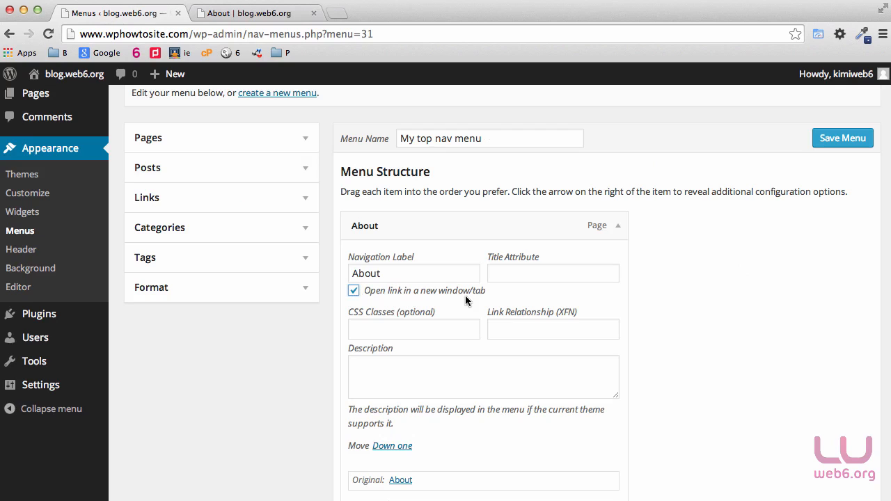
left_click(843, 138)
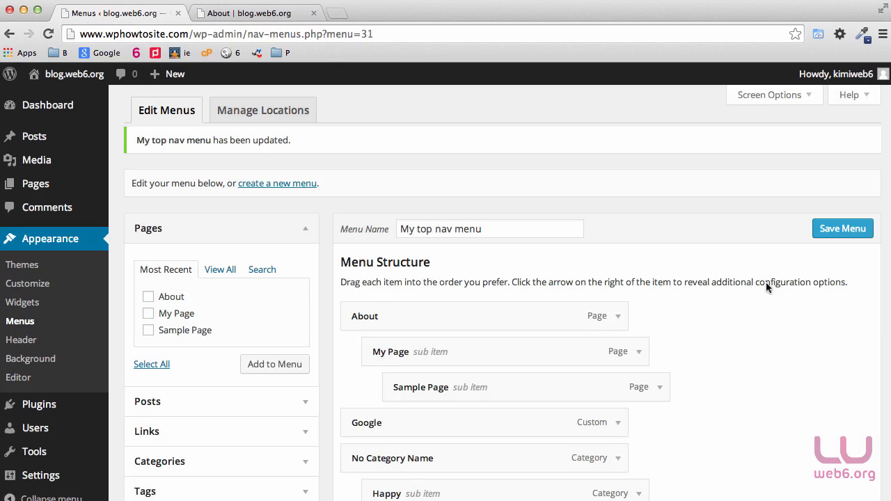
Step: Reload the blog's front page, test the About navigation link, compare the resulting page with the front page, and close the About page
left_click(215, 13)
left_click(52, 36)
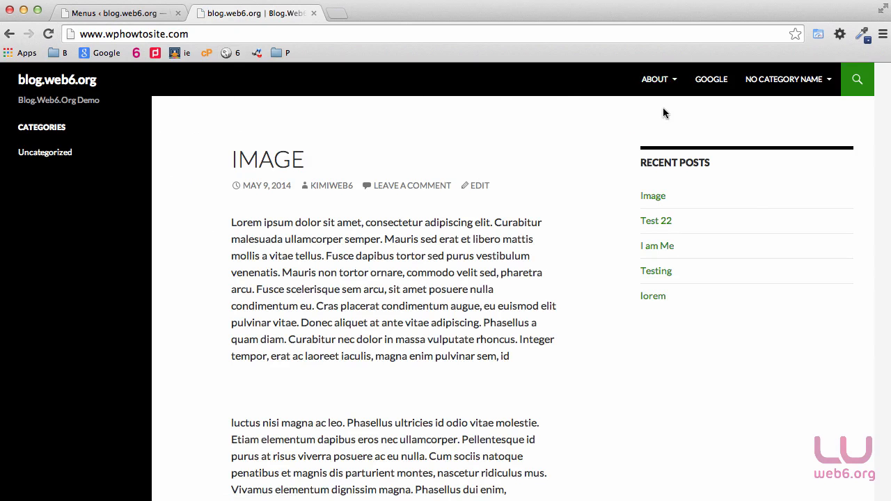
mouse_move(655, 82)
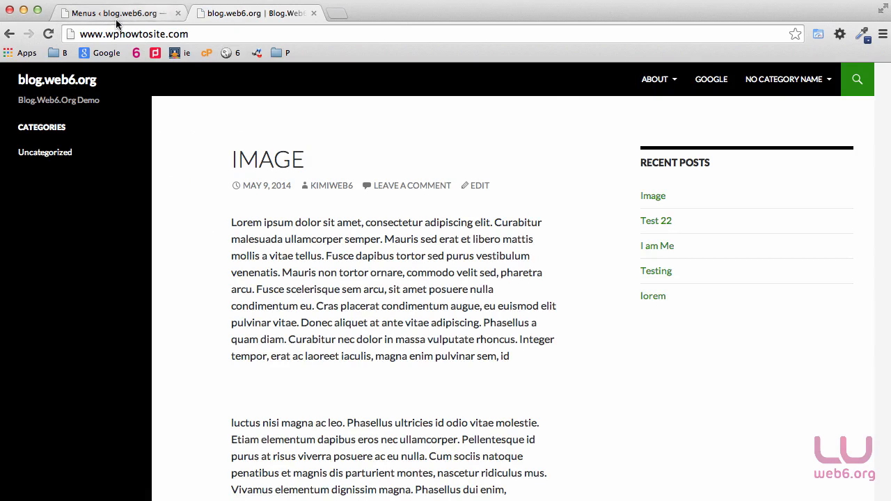
left_click(655, 82)
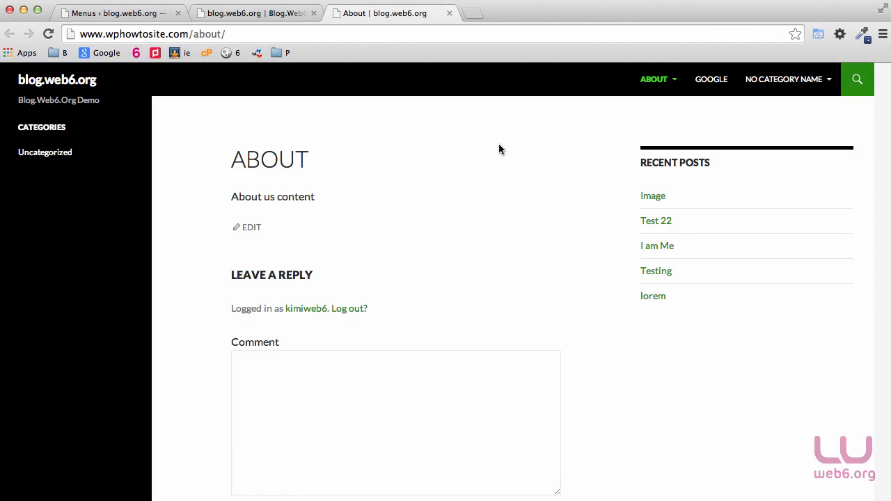
left_click_drag(224, 34, 78, 33)
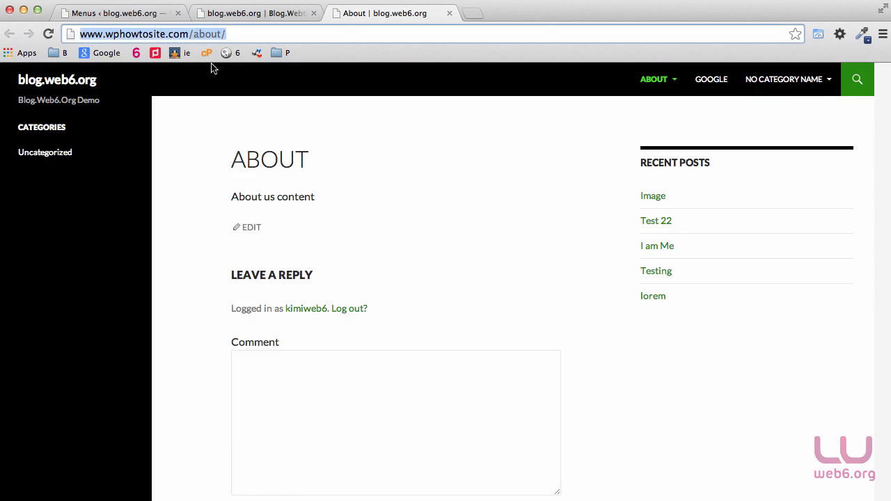
left_click(276, 15)
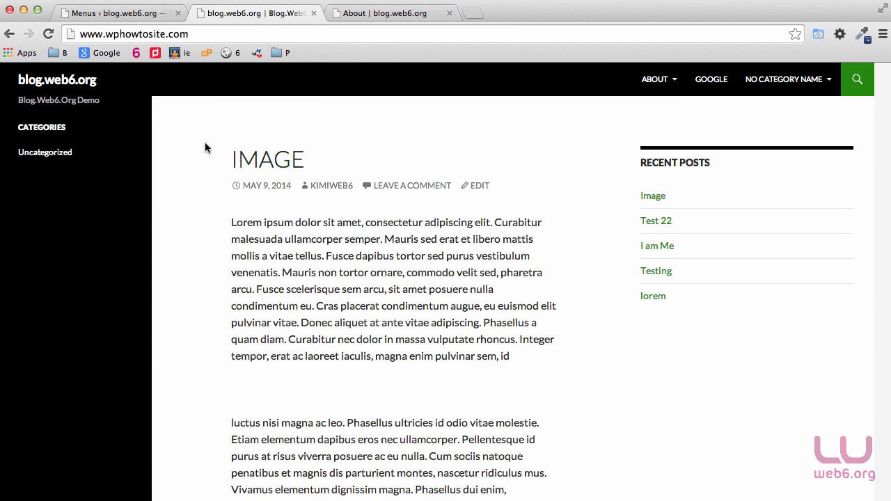
left_click(394, 12)
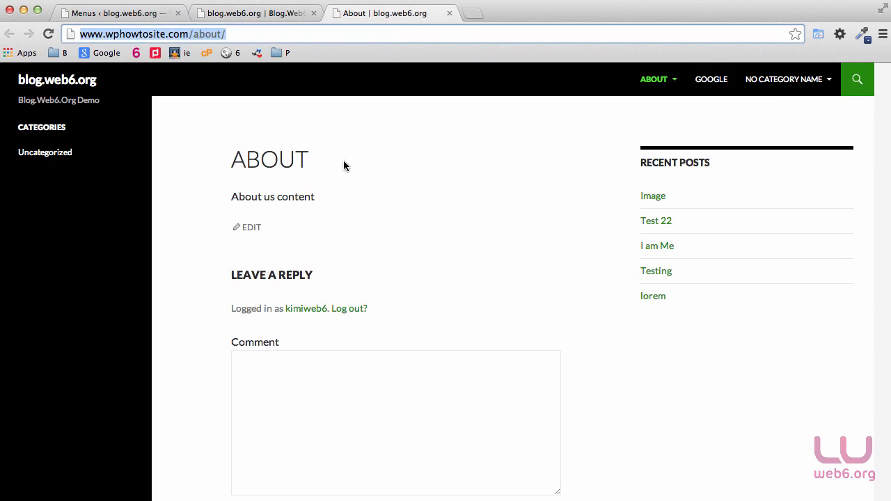
left_click(449, 14)
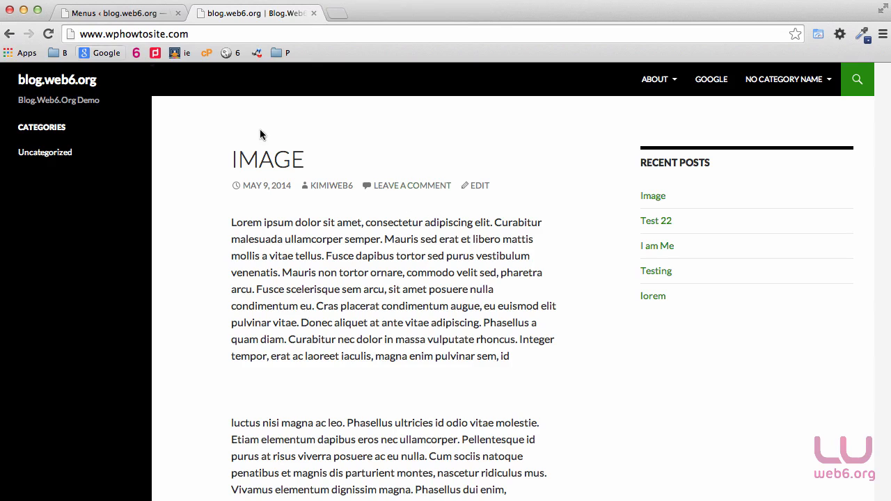
Step: In the menu editor, give the About item the CSS class about-menu and save the menu
left_click(119, 15)
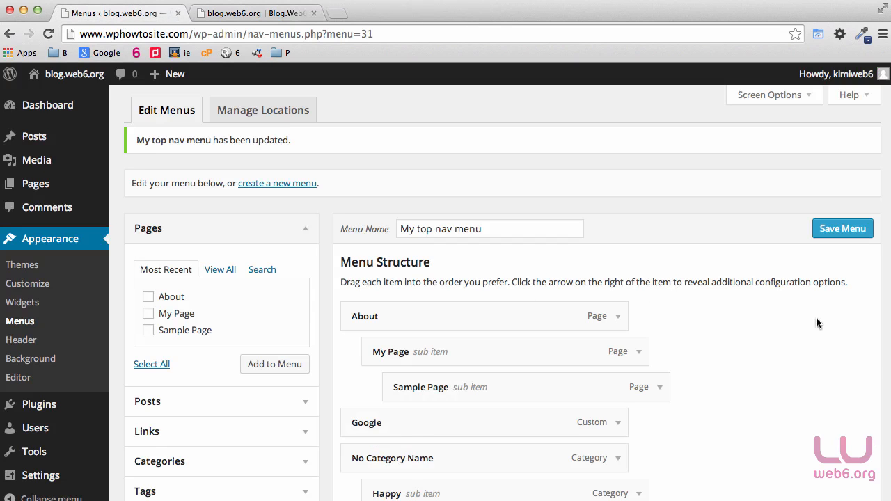
scroll(818, 322, "down", 2)
left_click(617, 240)
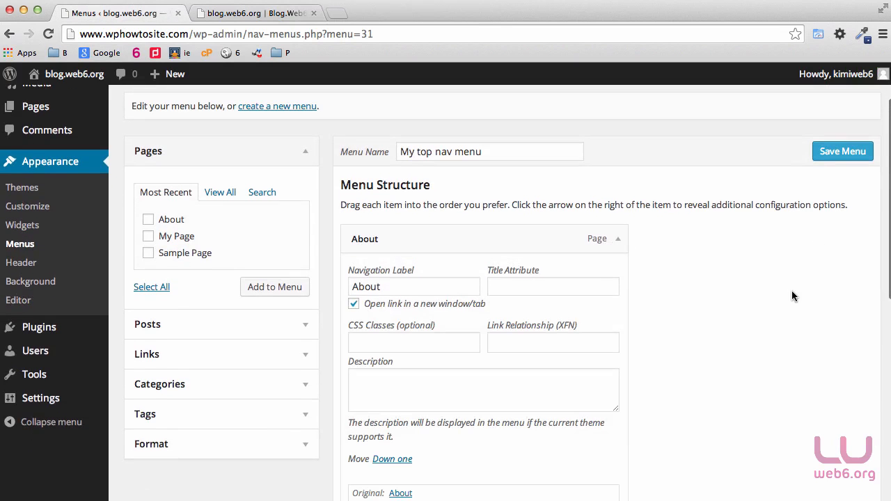
scroll(793, 296, "down", 1)
scroll(793, 296, "down", 2)
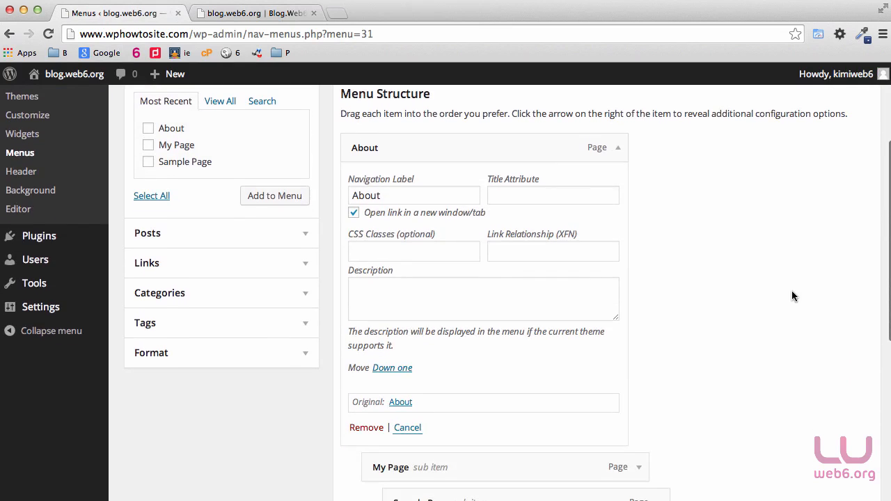
left_click(390, 254)
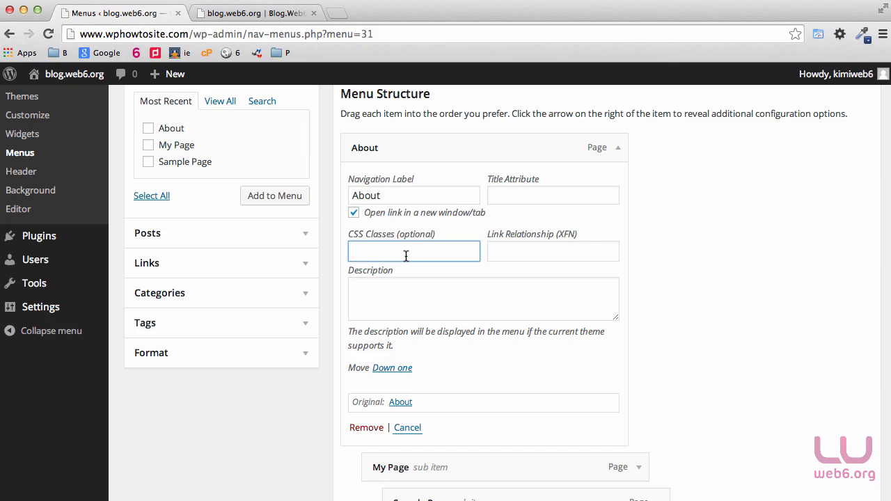
type("about-menu")
key("Return")
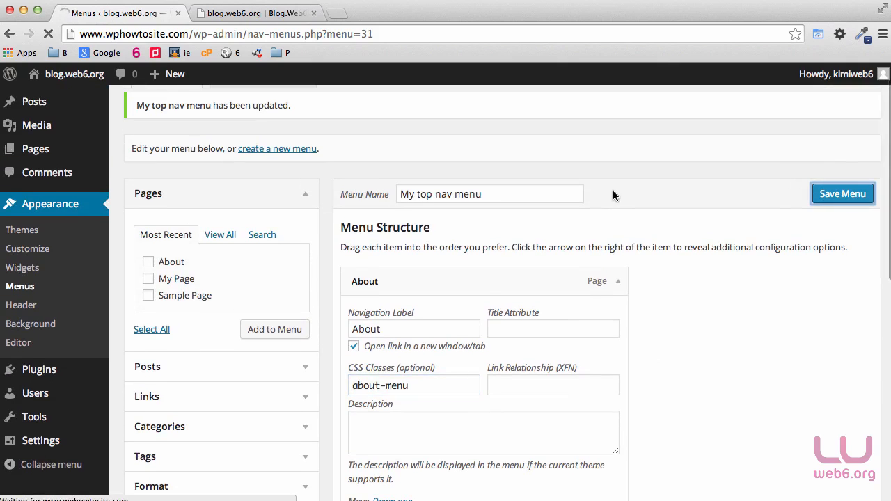
Step: Reload the blog's front page and check how the About item in the top navigation looks
left_click(237, 5)
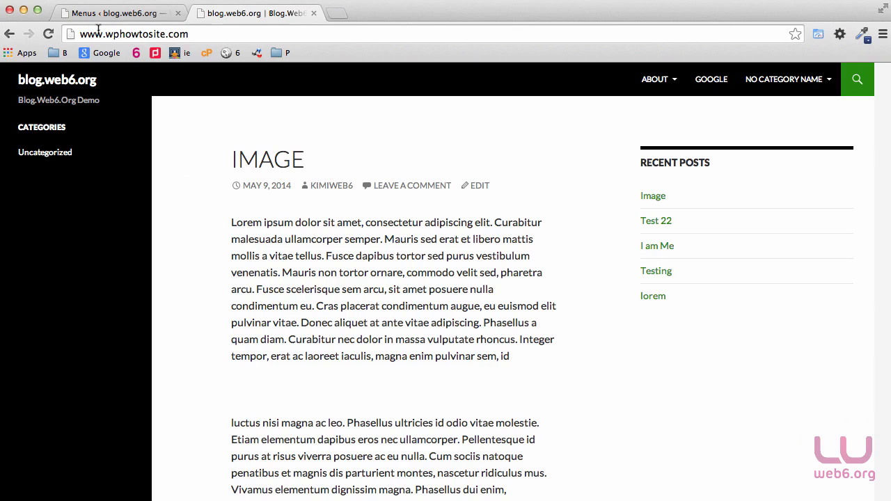
left_click(48, 33)
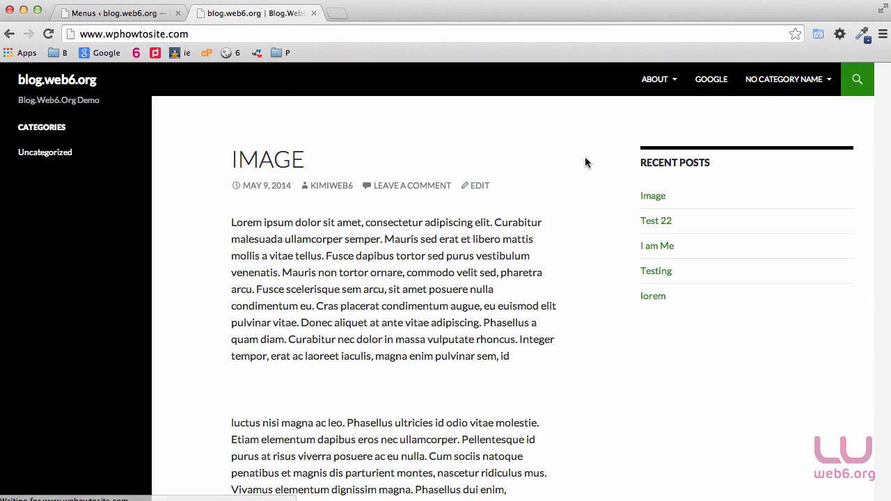
mouse_move(658, 83)
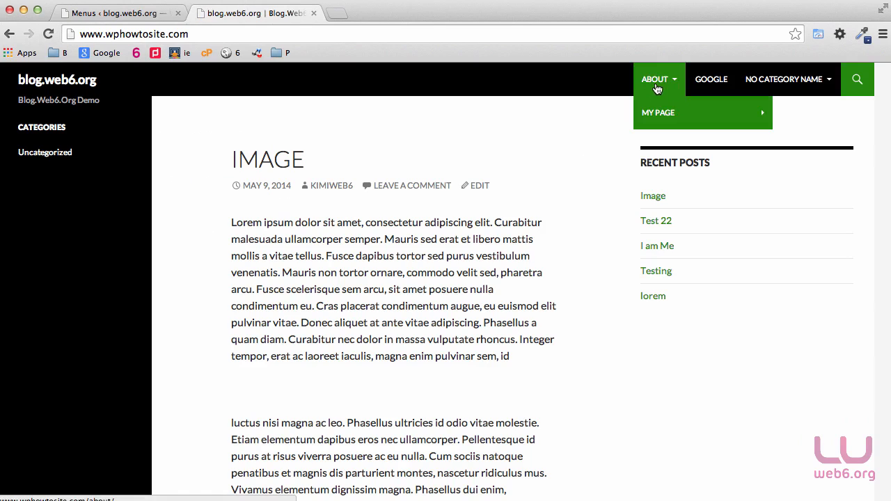
Step: From the menu editor page, open the theme editor in a new browser tab and switch to it
left_click(120, 14)
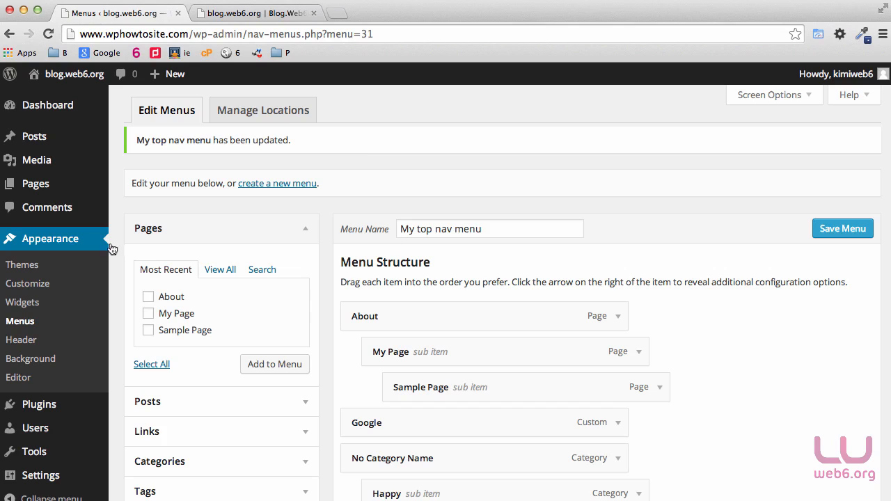
right_click(21, 379)
left_click(36, 386)
left_click(261, 14)
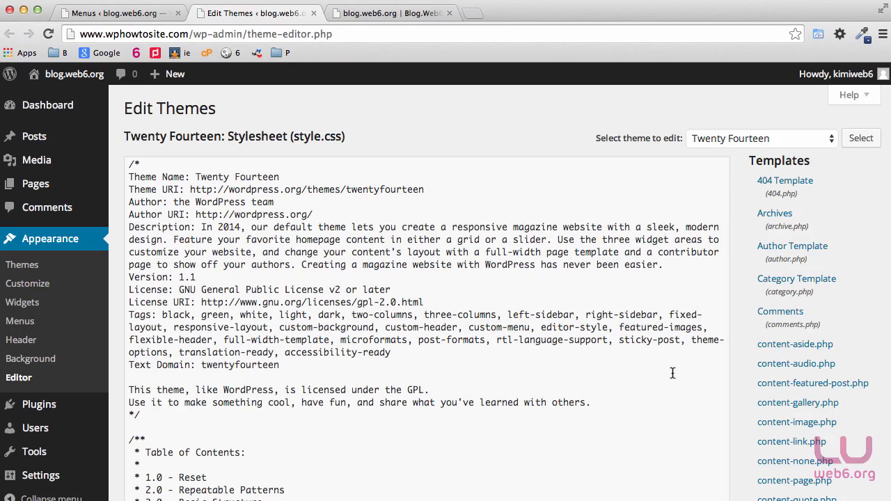
Step: Add the comment /*Adding about menu tab style*/ at the very end of the Twenty Fourteen stylesheet (style.css)
scroll(672, 370, "down", 15)
scroll(697, 279, "down", 10)
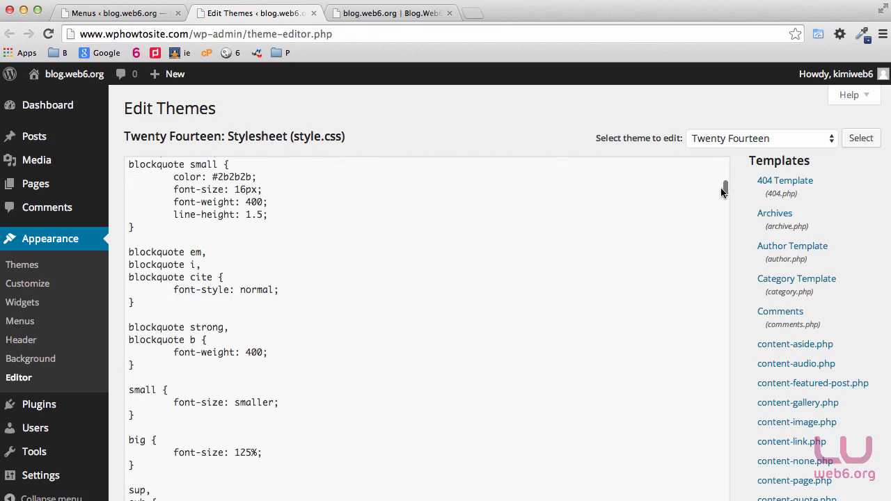
left_click_drag(725, 192, 718, 498)
scroll(544, 381, "down", 15)
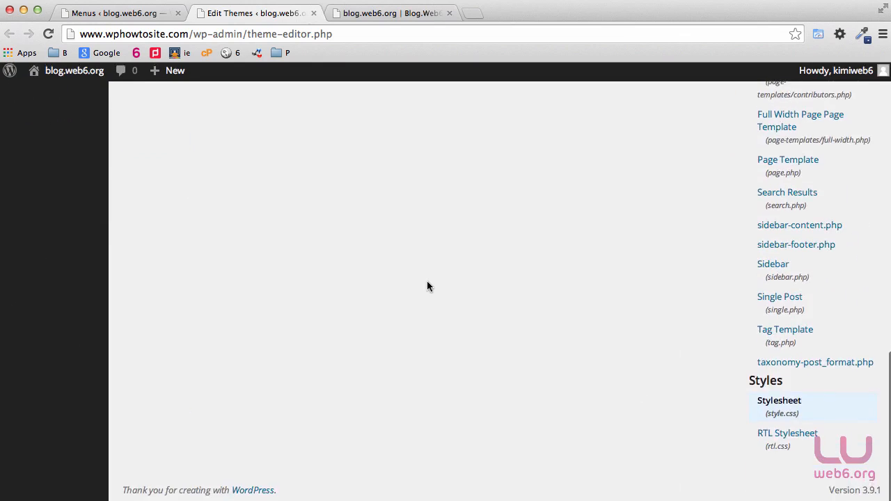
scroll(428, 286, "up", 10)
scroll(629, 285, "down", 2)
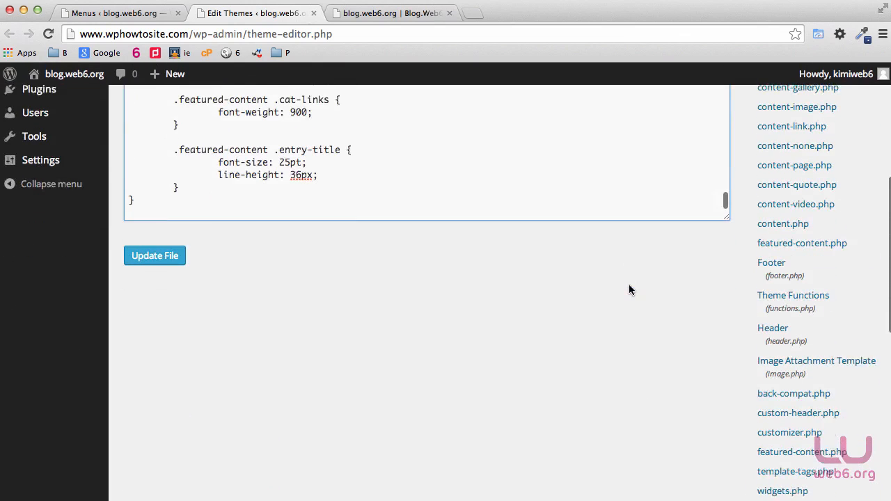
scroll(629, 286, "down", 1)
left_click(187, 200)
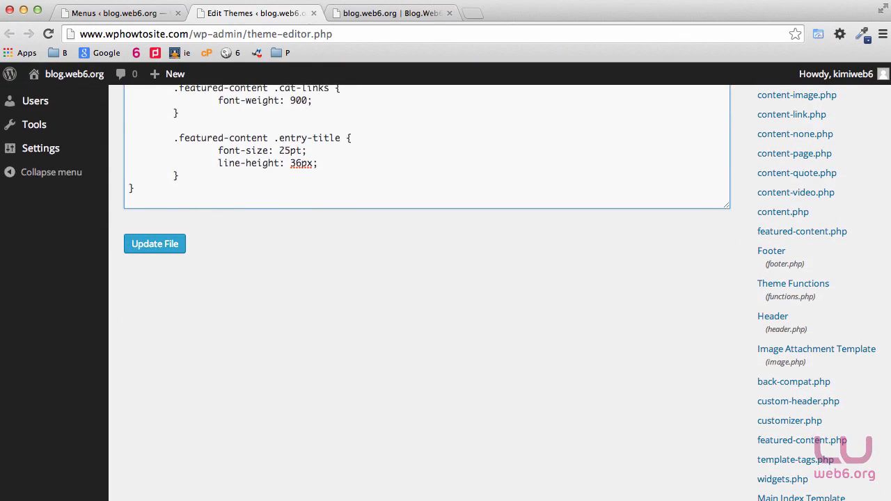
key("Return")
key("Return")
type("/")
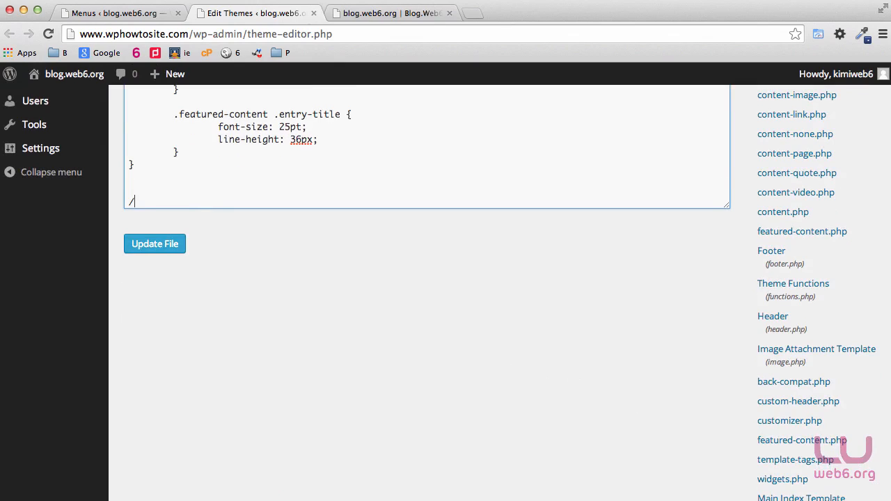
type("*Adding ")
type("me")
key("BackSpace")
key("BackSpace")
type("about menu")
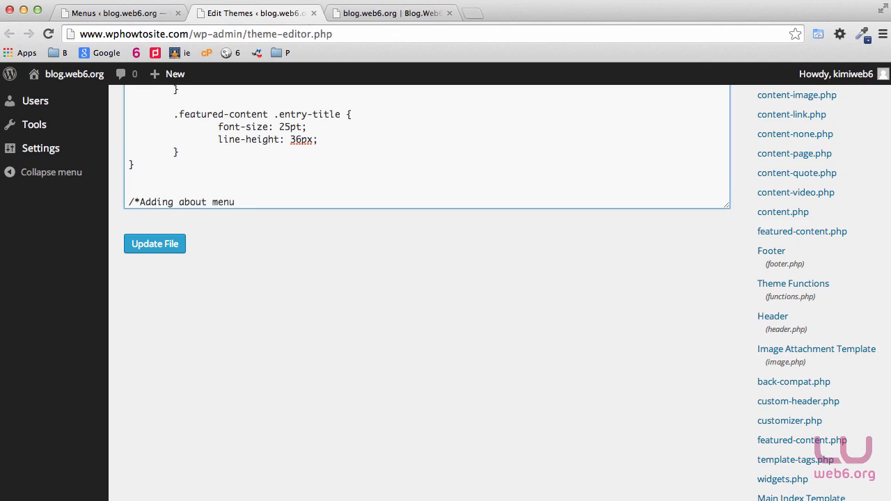
type(" tab style*/")
Step: In the menu editor, expand the About item and copy its CSS class about-menu
left_click(139, 18)
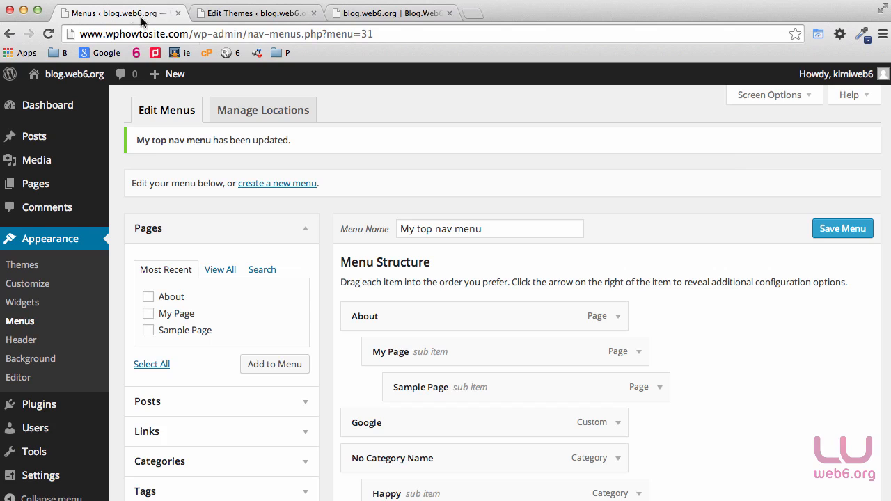
scroll(599, 295, "down", 1)
left_click(620, 300)
scroll(738, 323, "down", 1)
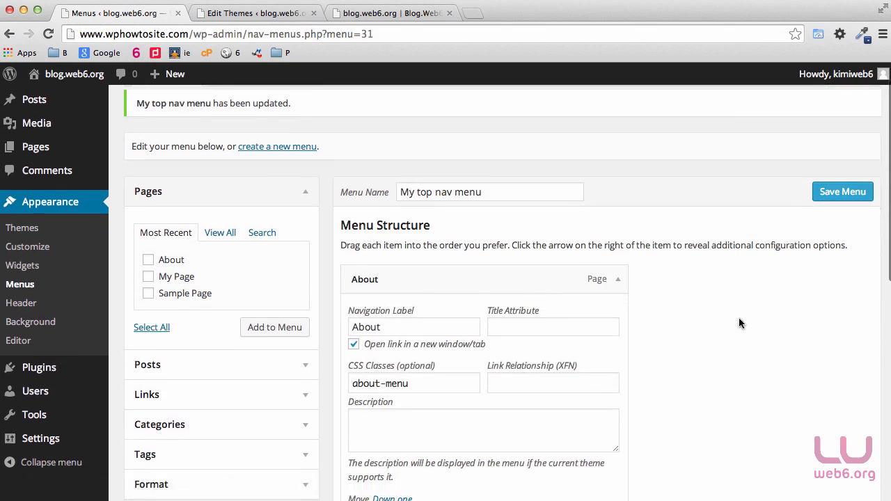
scroll(739, 317, "down", 1)
left_click_drag(424, 324, 345, 316)
key("ctrl+c")
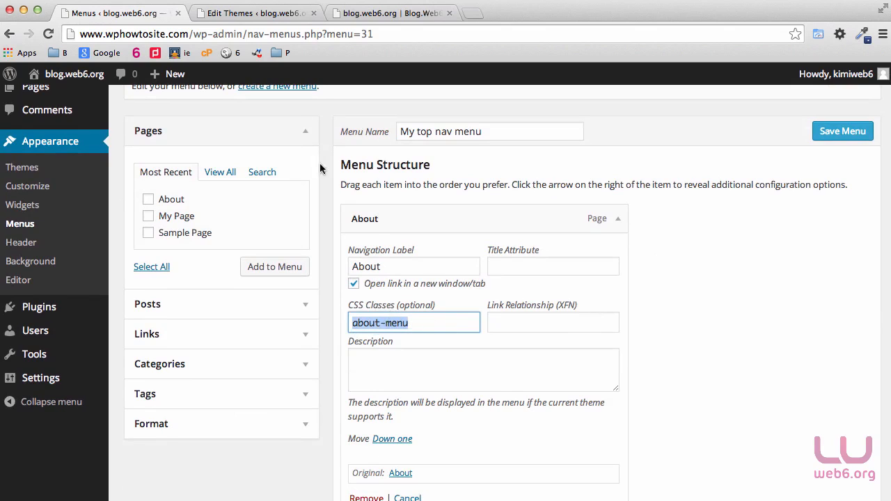
Step: Below the comment in style.css, add the rule .about-menu {background:red;} using the copied class name, and update the file
left_click(216, 13)
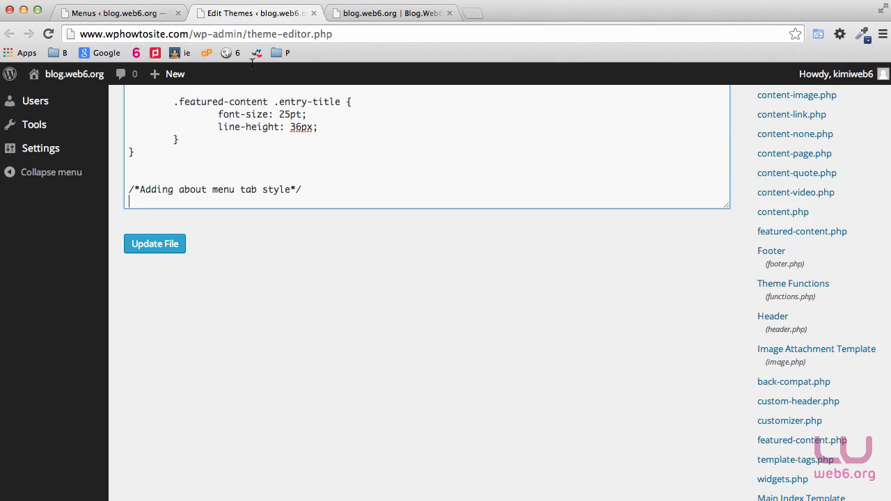
left_click(169, 196)
key("ctrl+v")
type(".")
type("bacjgr")
key("BackSpace")
key("BackSpace")
key("BackSpace")
type("kground")
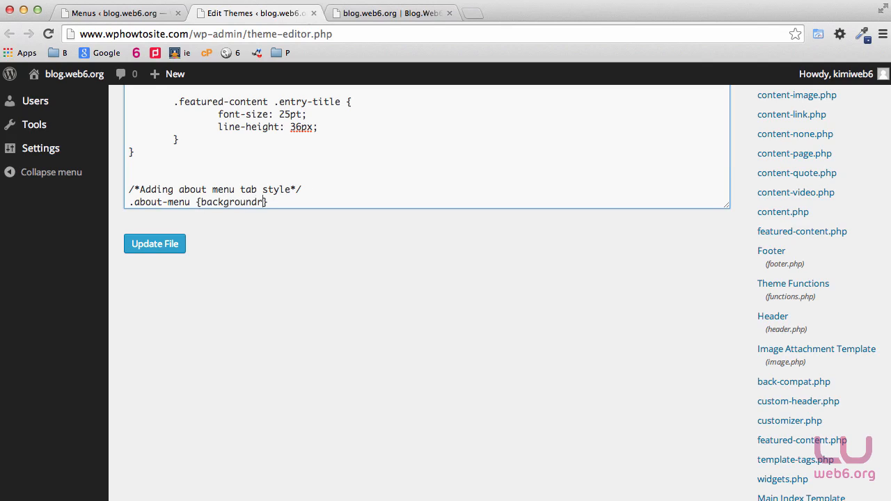
type(":red;")
left_click(154, 244)
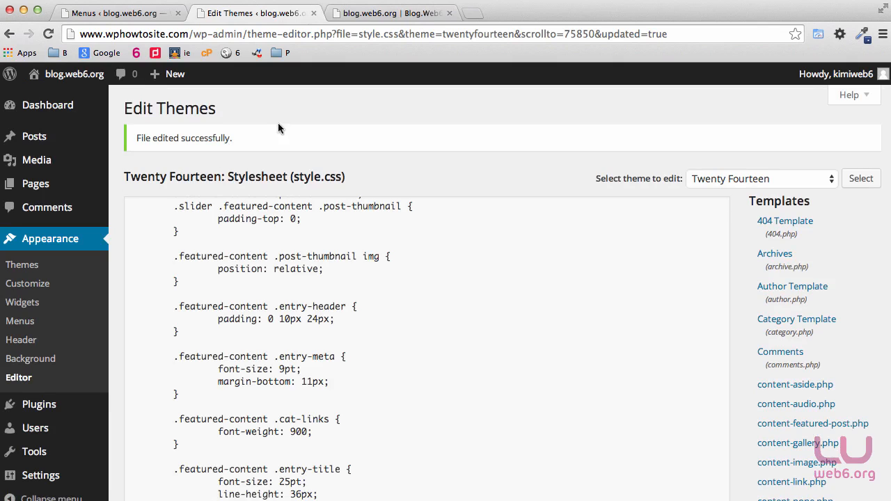
Step: Reload the blog's front page, check the styling of the About navigation item, and close the theme editor tab
left_click(352, 16)
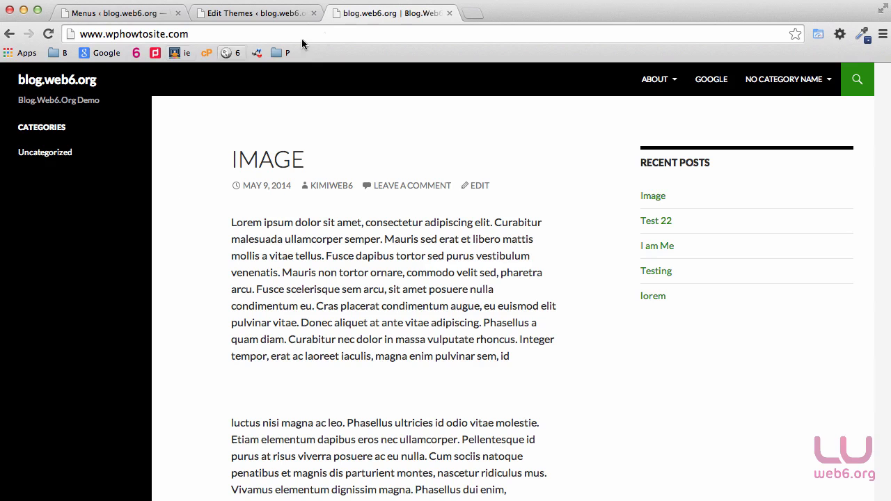
left_click(48, 34)
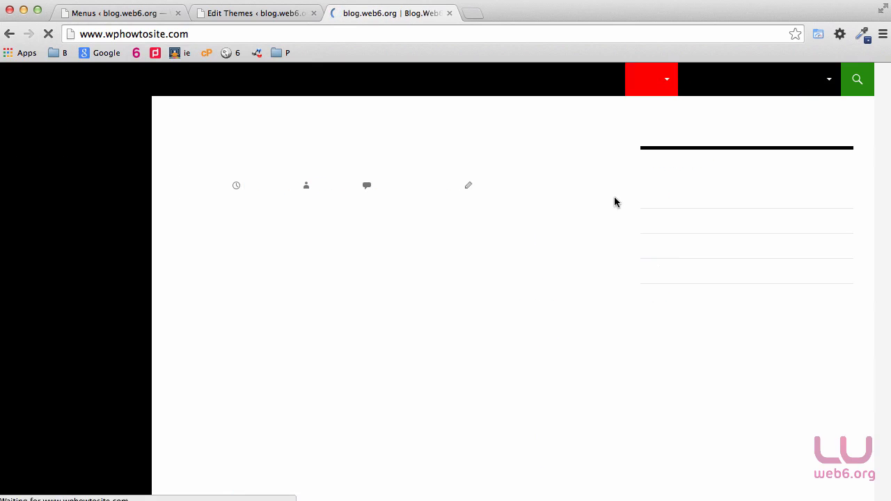
mouse_move(660, 87)
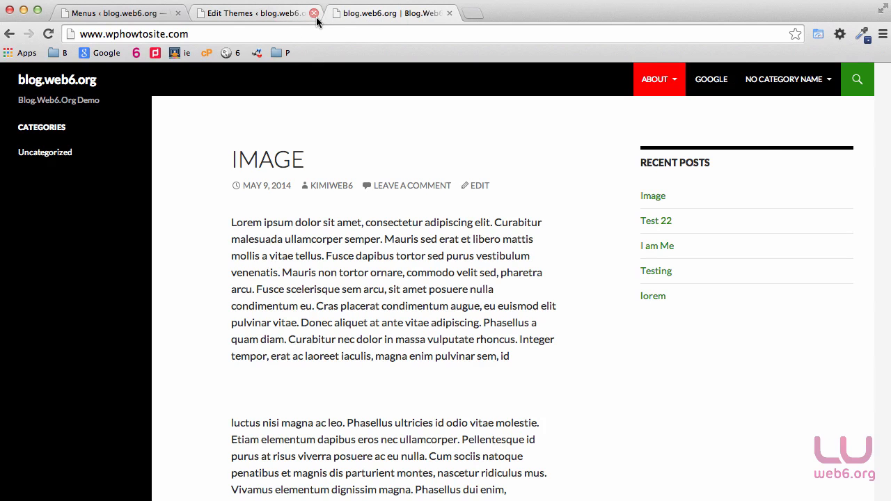
left_click(275, 18)
scroll(298, 316, "down", 1)
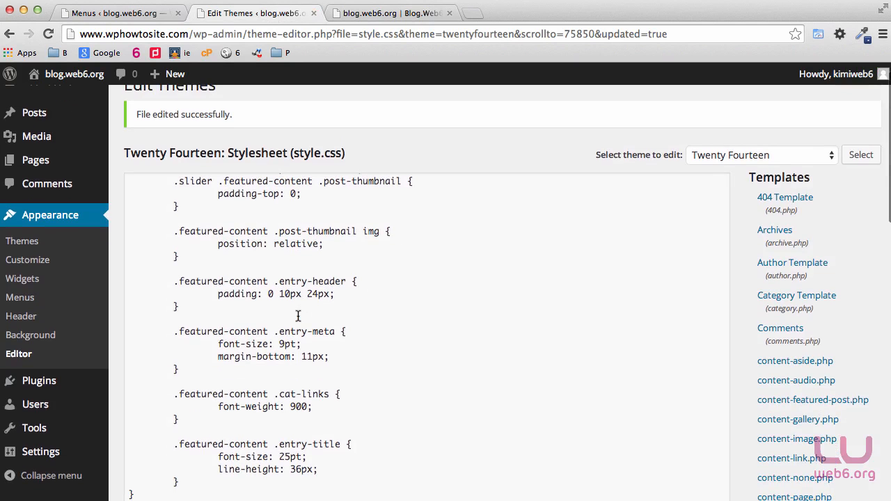
left_click(313, 13)
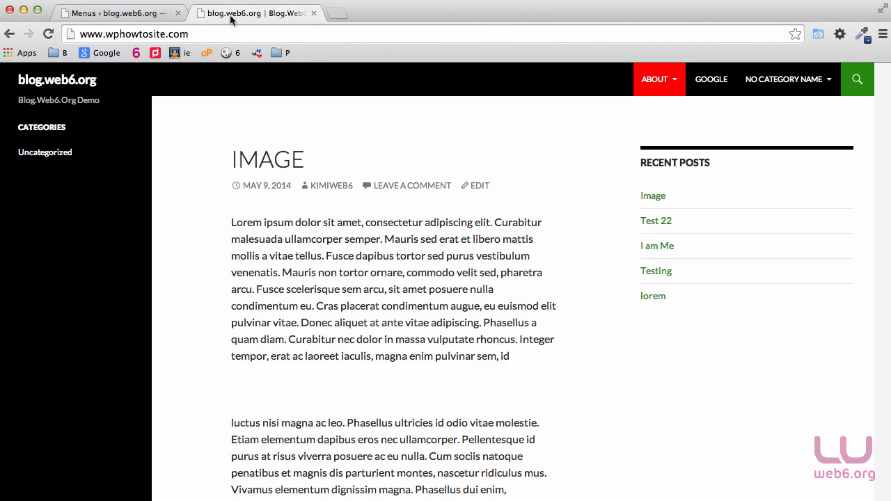
Step: Examine the About item's settings in the menu editor, focusing on its CSS class and the Link Relationship (XFN) field
left_click(134, 15)
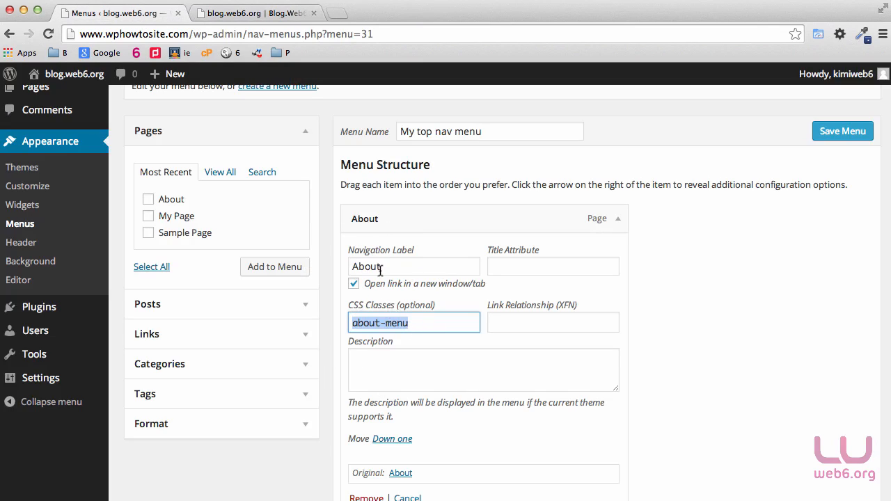
scroll(395, 317, "up", 1)
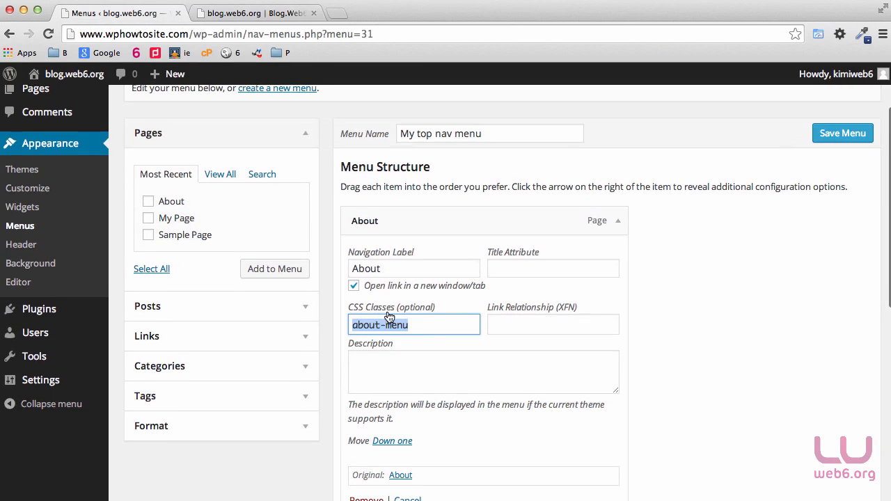
scroll(438, 328, "up", 1)
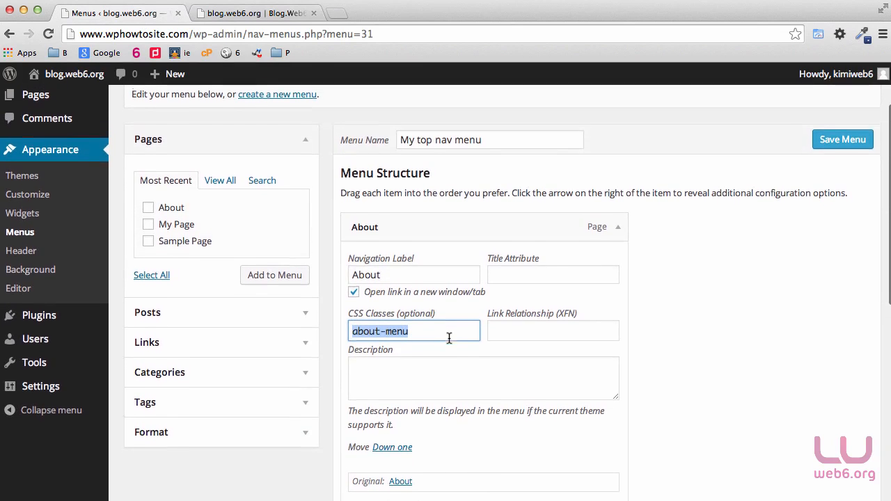
scroll(449, 338, "down", 1)
left_click(526, 320)
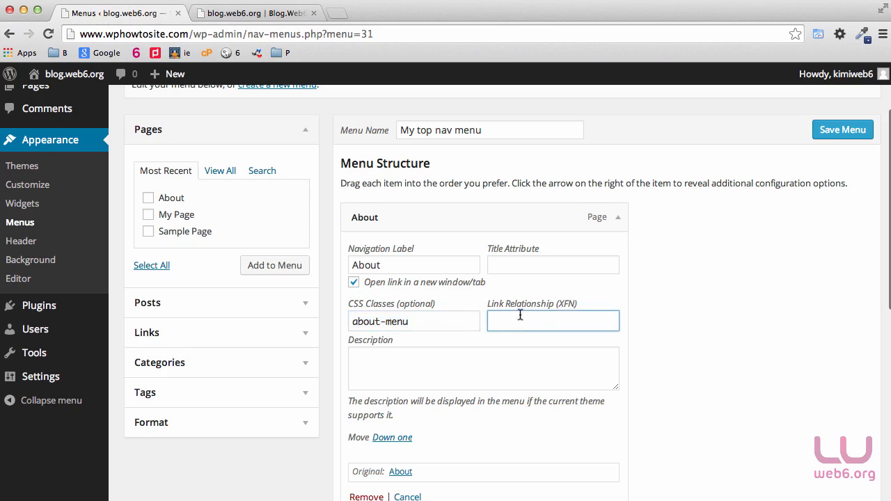
scroll(576, 320, "down", 1)
scroll(575, 320, "down", 1)
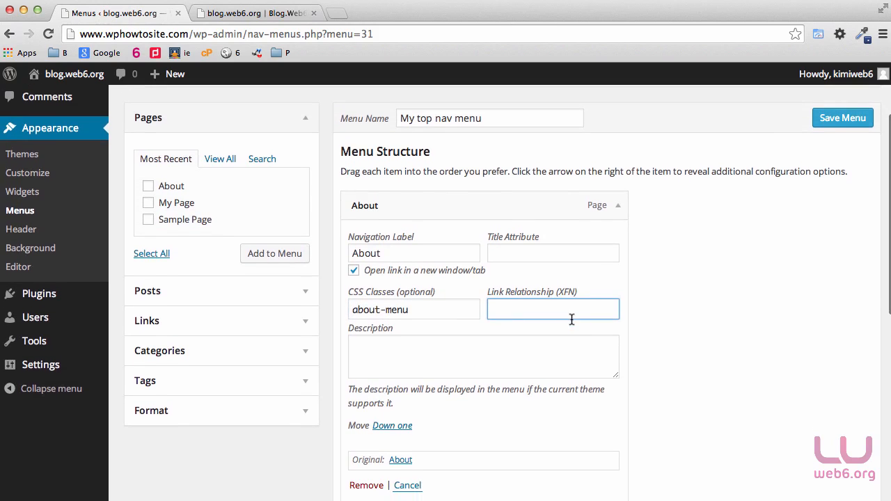
scroll(555, 310, "down", 1)
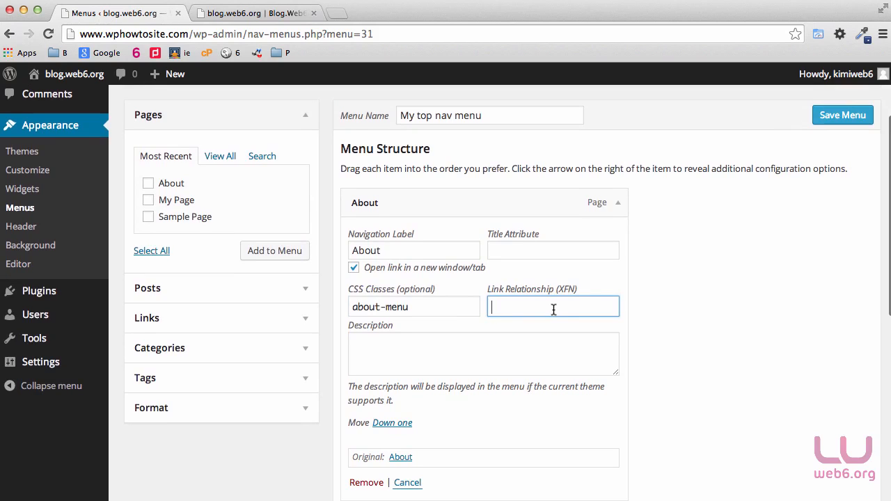
scroll(540, 309, "down", 1)
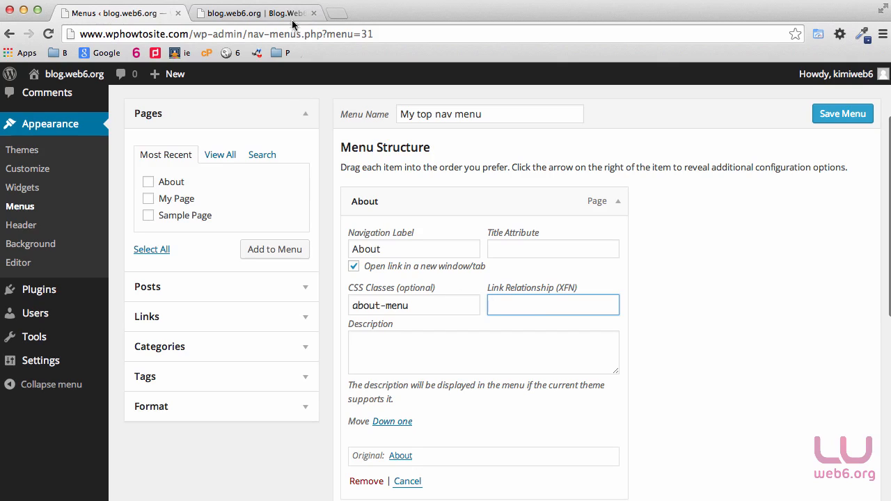
Step: On the blog's front page, inspect the About link's HTML, expand its anchor element to examine the attributes, and close the developer tools
left_click(270, 14)
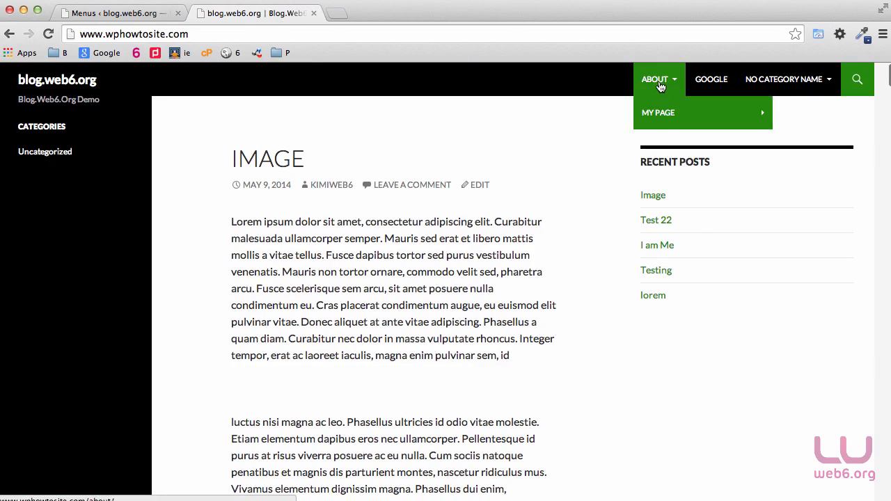
right_click(653, 79)
left_click(698, 200)
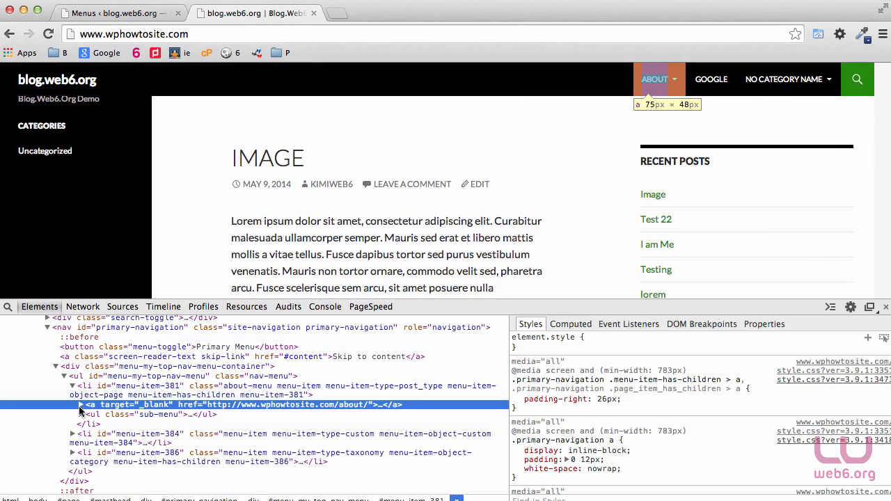
left_click(81, 405)
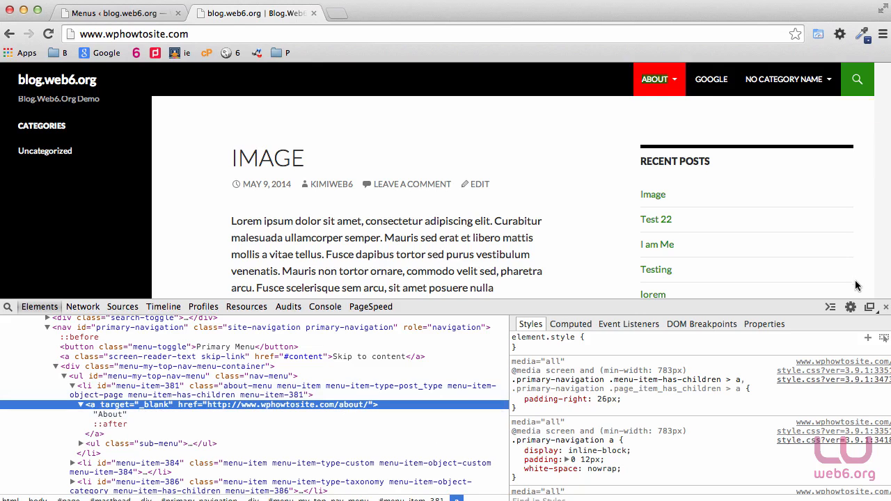
left_click(885, 307)
Step: In the menu editor, set the About item's Link Relationship (XFN) to nofollow and save the menu
left_click(164, 16)
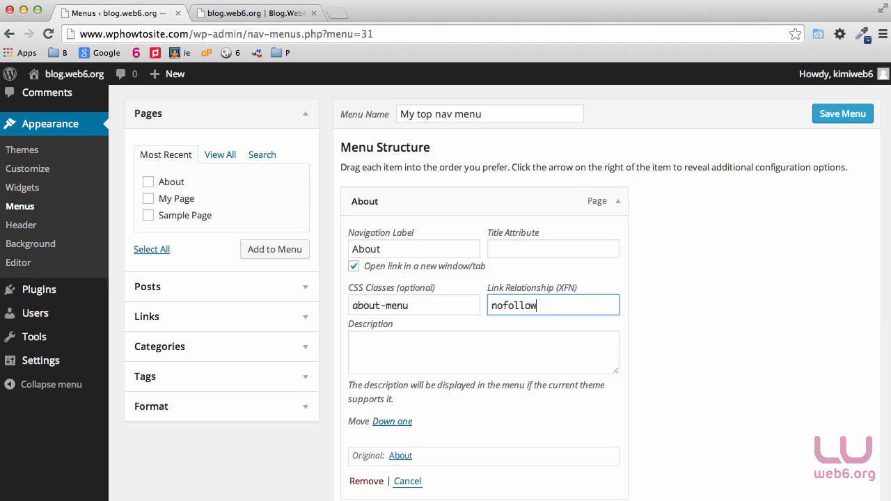
left_click(843, 113)
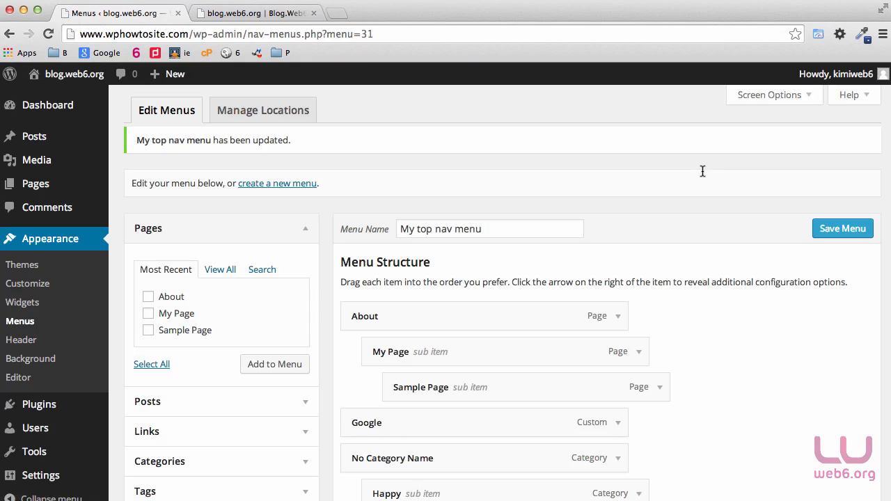
Step: Reload the blog's front page, inspect the About link's HTML for its rel attribute, and close the developer tools
left_click(265, 13)
left_click(46, 34)
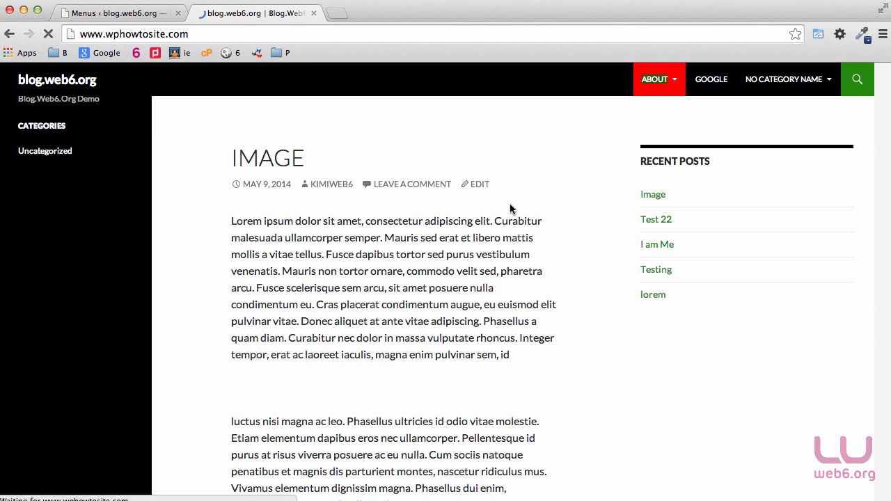
right_click(654, 73)
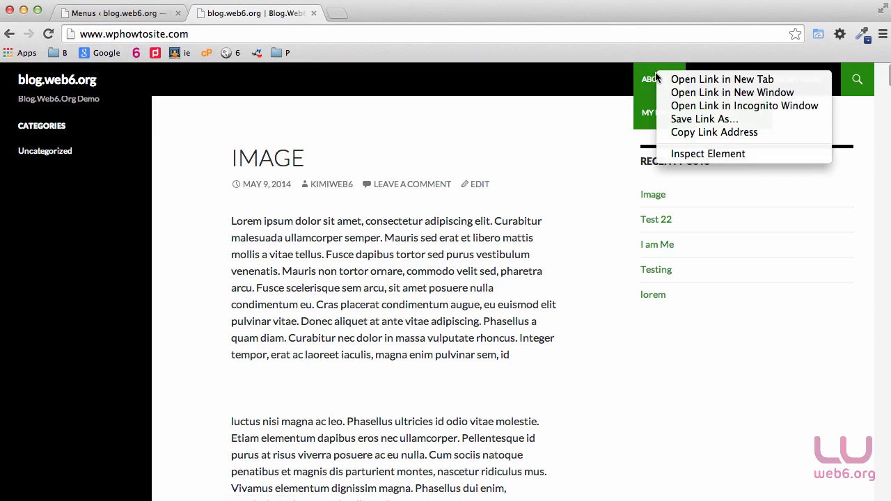
left_click(697, 155)
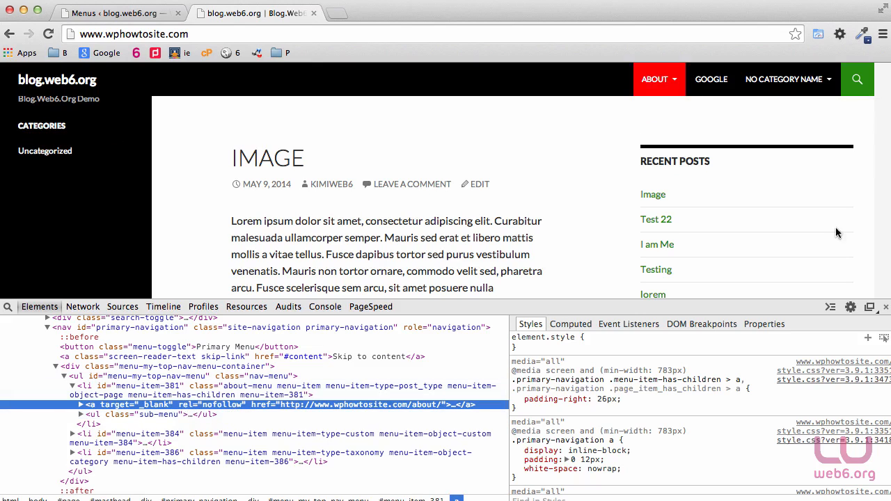
left_click(886, 307)
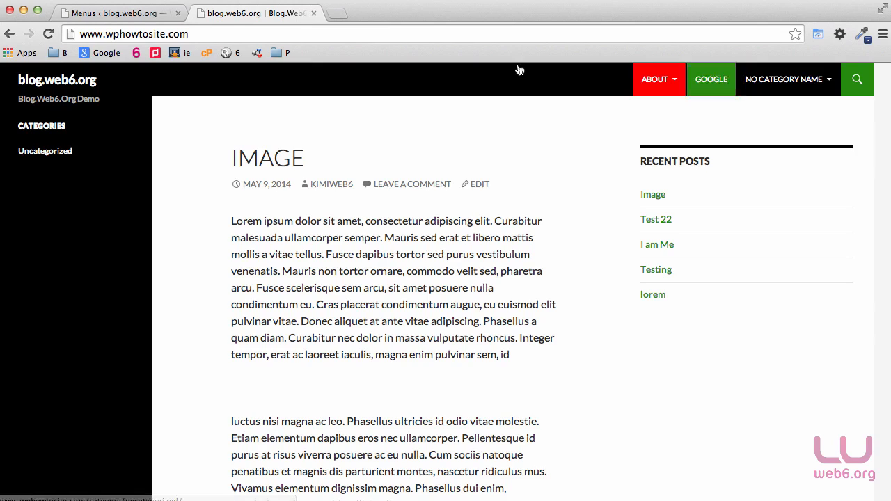
Step: In the menu editor, set the About item's description to "About page" and save the menu
left_click(98, 13)
scroll(668, 360, "down", 1)
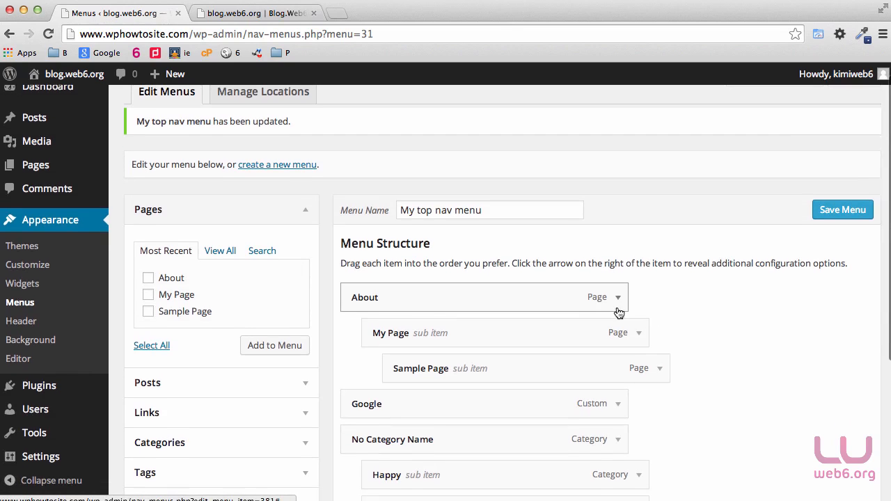
left_click(618, 310)
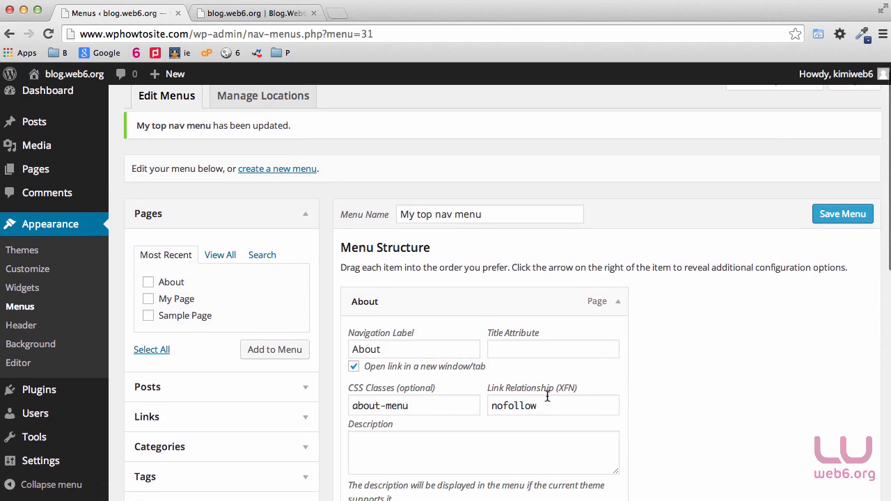
scroll(632, 408, "down", 1)
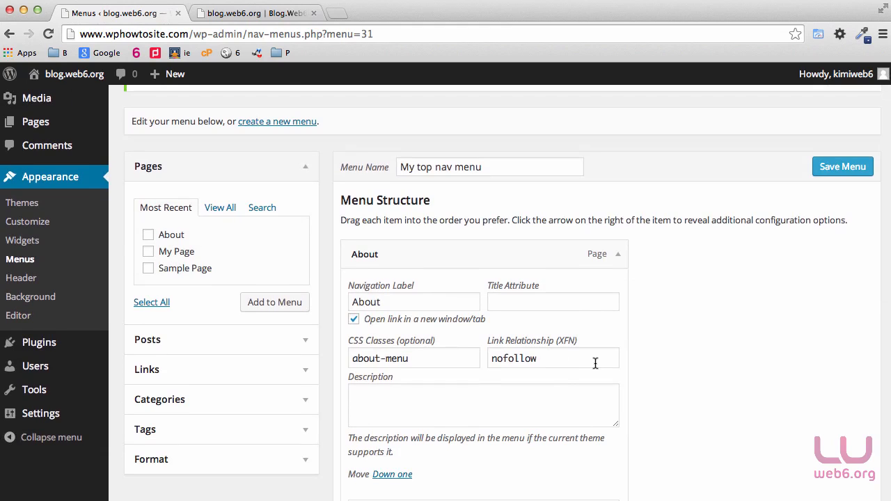
scroll(395, 264, "down", 3)
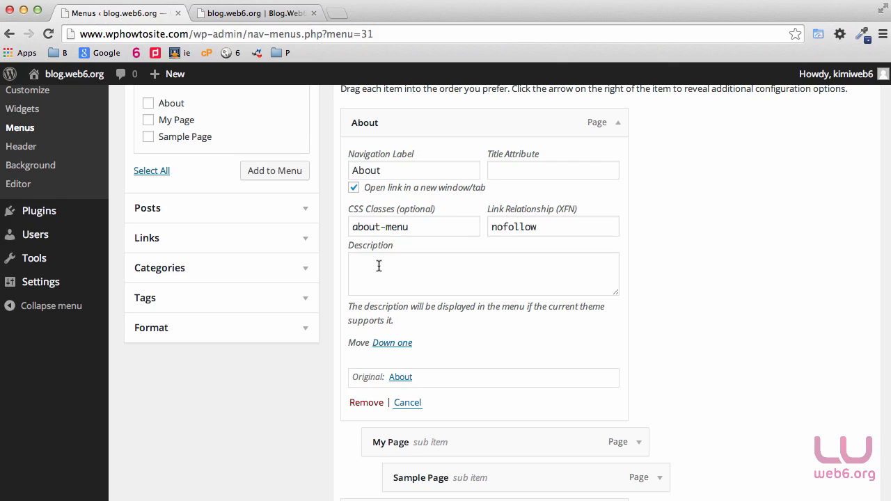
left_click(286, 13)
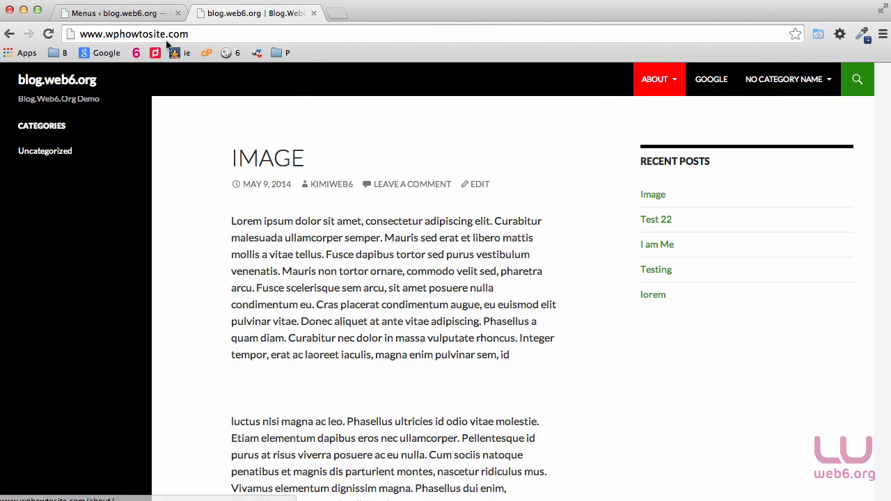
left_click(127, 16)
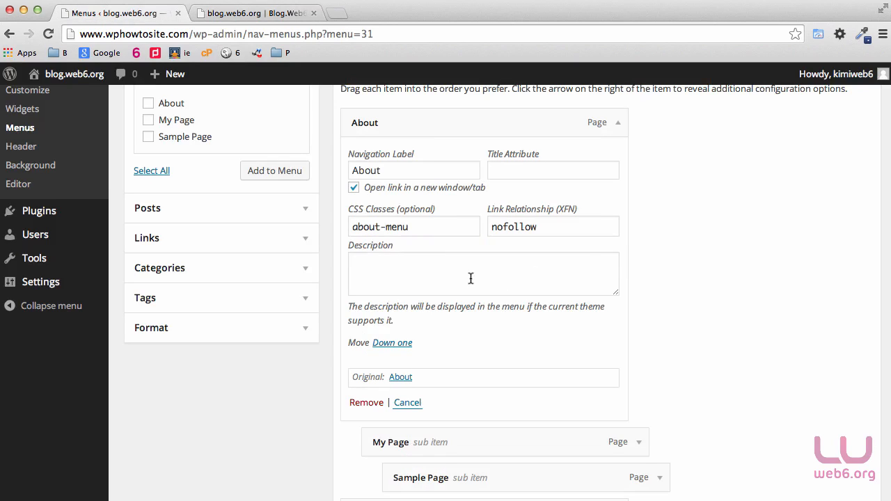
left_click(412, 263)
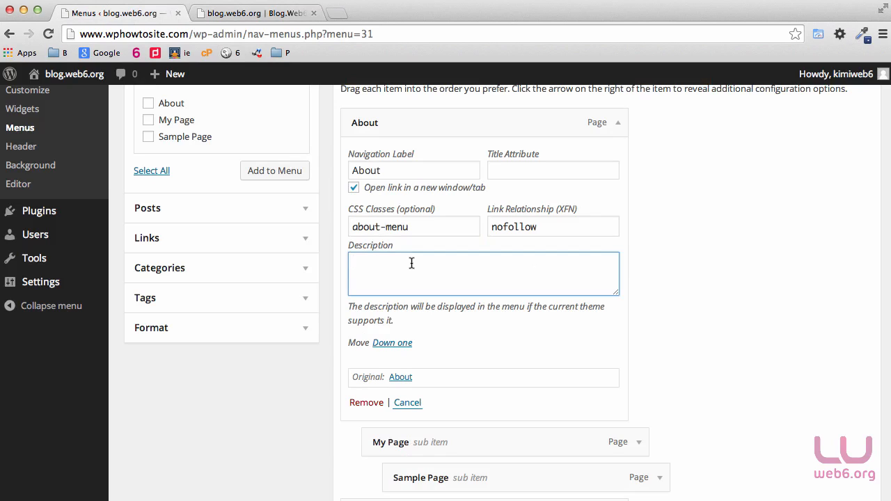
type("About m")
key("BackSpace")
type("page")
scroll(767, 240, "up", 3)
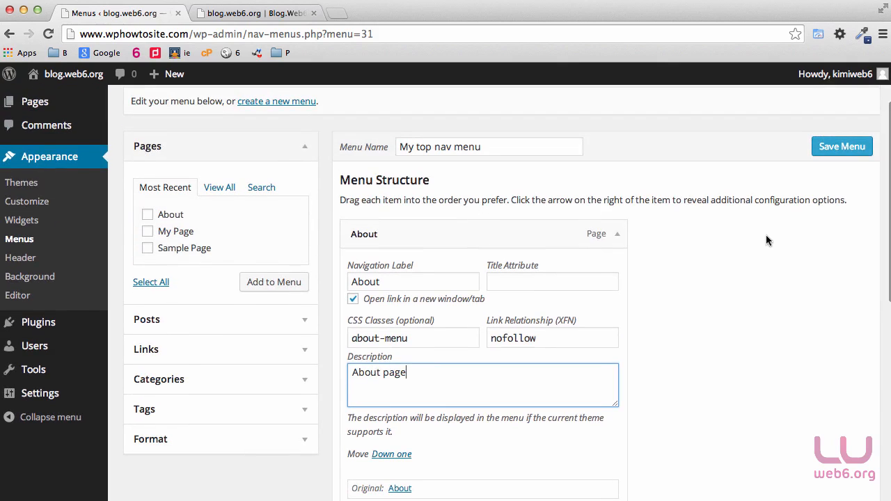
left_click(858, 148)
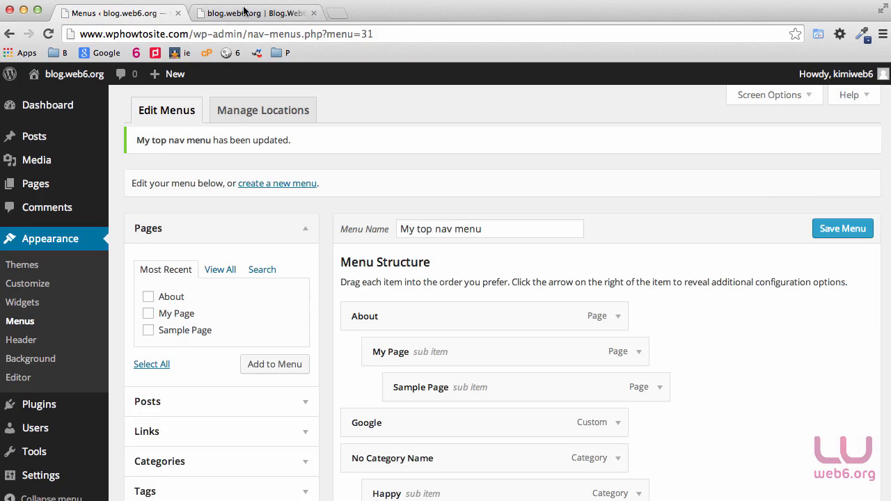
Step: Check on the blog's front page whether the About navigation item shows its description
left_click(247, 12)
key("Return")
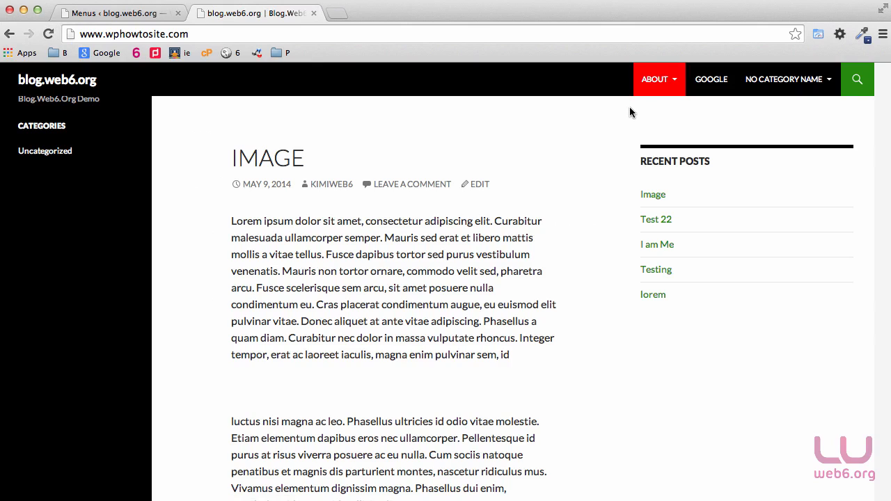
mouse_move(639, 90)
Step: Expand the About item in the menu editor, highlight its description text, and compare it with the blog's navigation bar
left_click(134, 17)
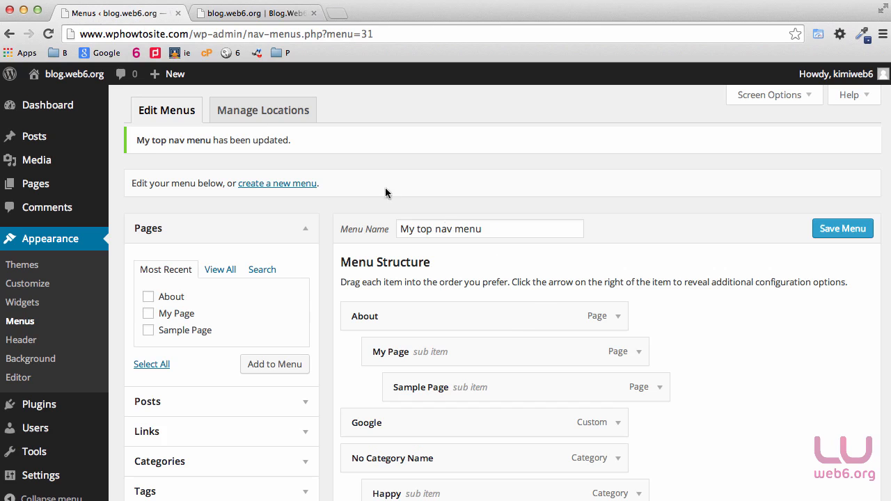
left_click(618, 317)
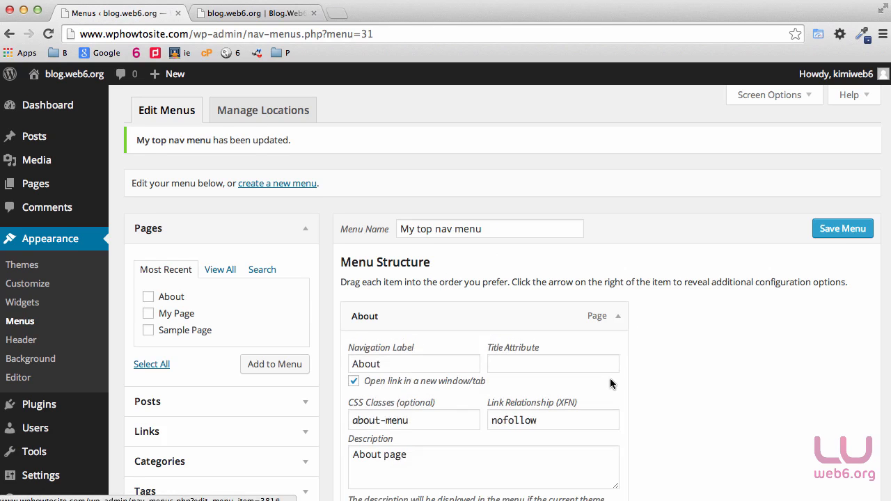
scroll(610, 378, "down", 1)
left_click_drag(405, 433, 241, 394)
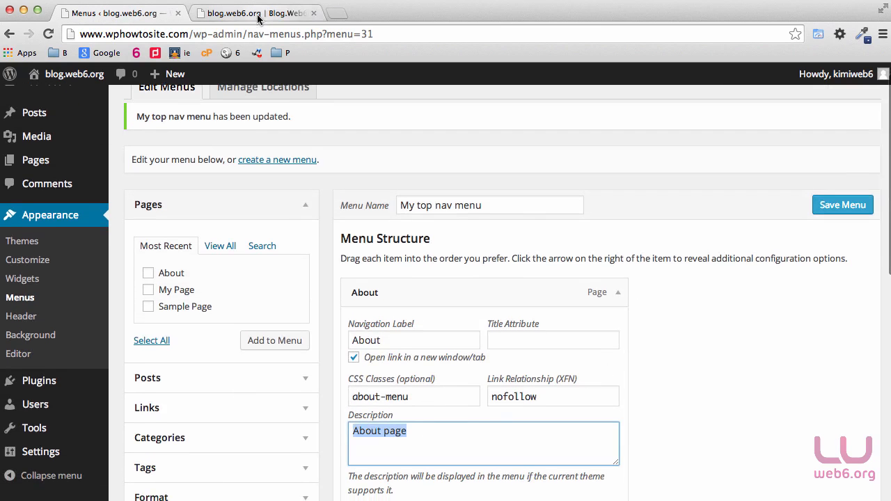
left_click(268, 14)
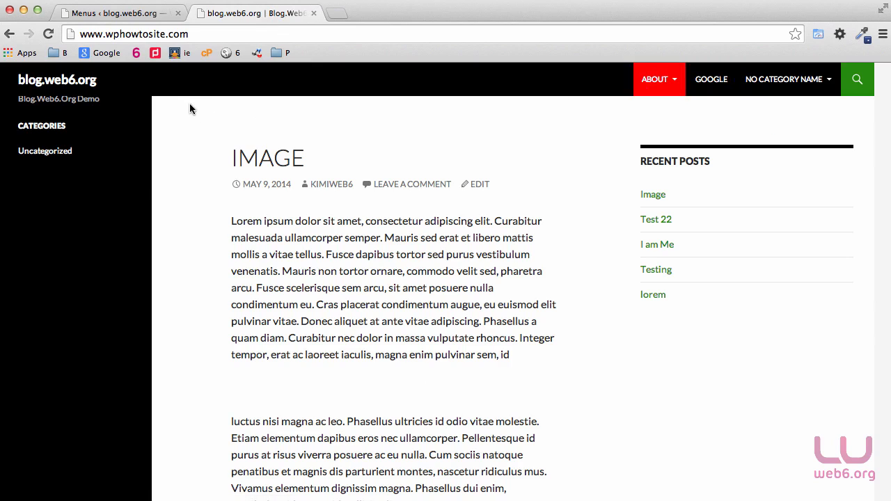
left_click(138, 16)
scroll(734, 340, "down", 2)
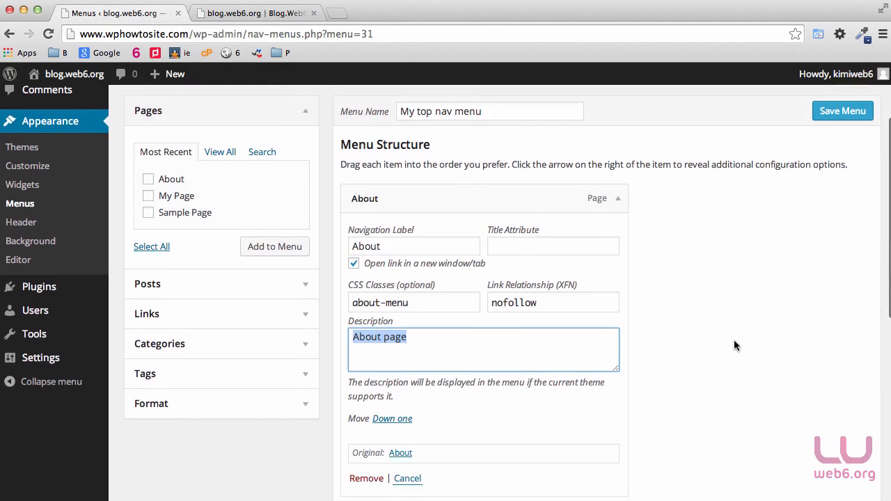
scroll(734, 345, "down", 2)
scroll(744, 365, "up", 5)
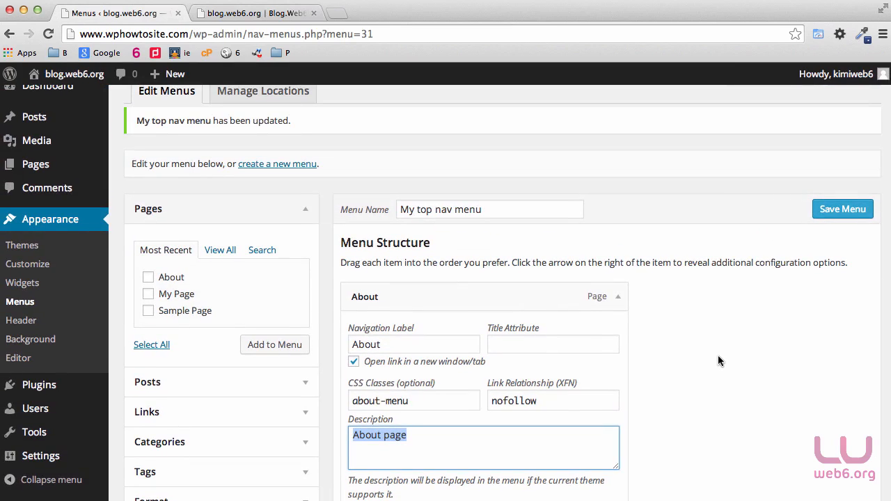
Step: Examine the theme's menu locations and their assigned menus, comparing them with the layout of the blog's front page
scroll(720, 361, "up", 1)
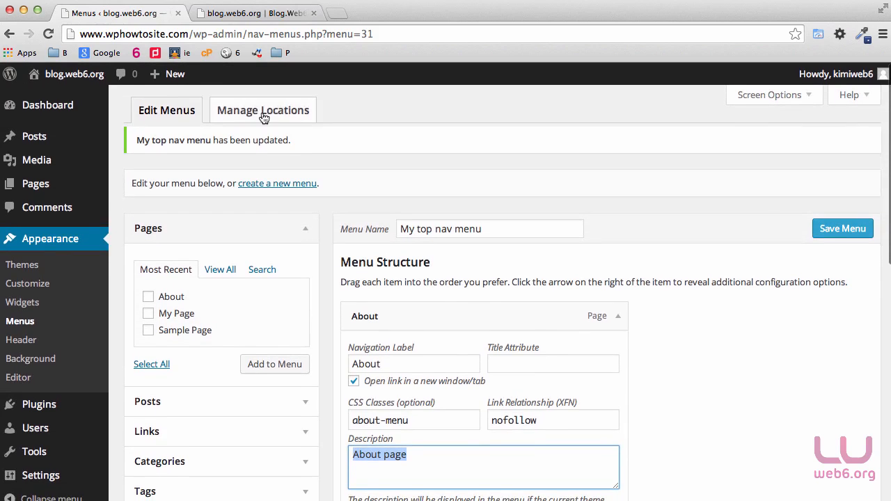
left_click(271, 117)
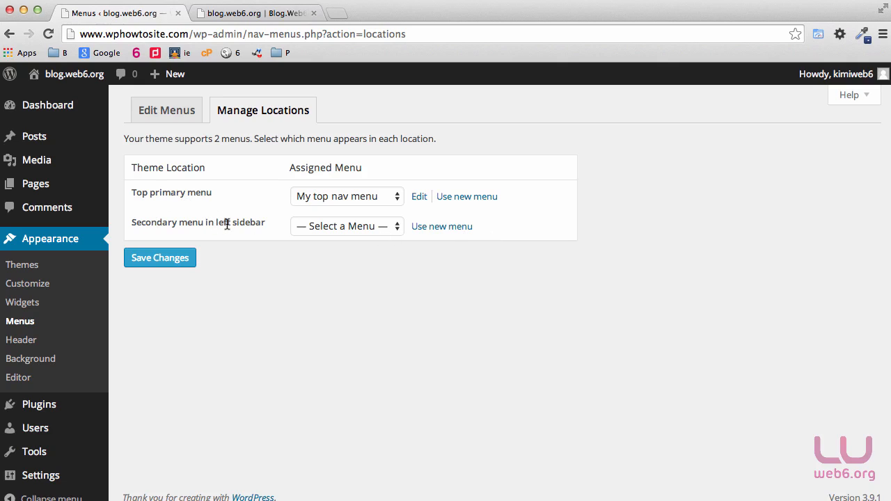
left_click(284, 12)
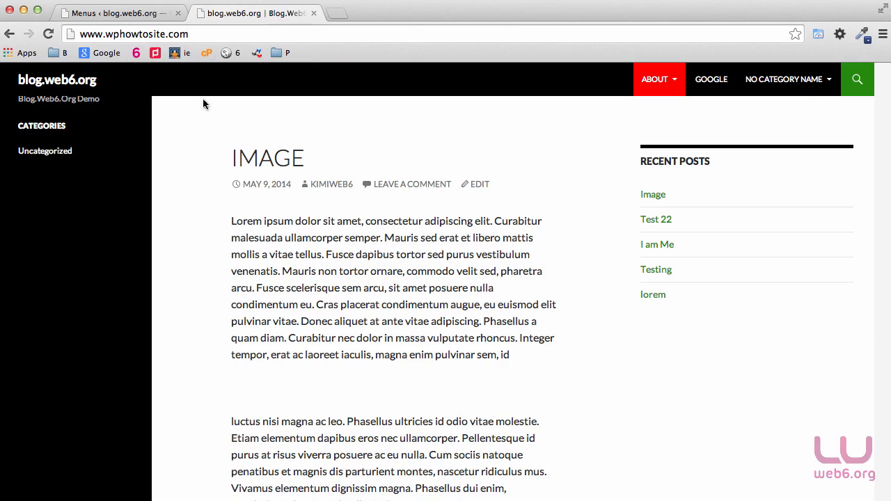
left_click(124, 13)
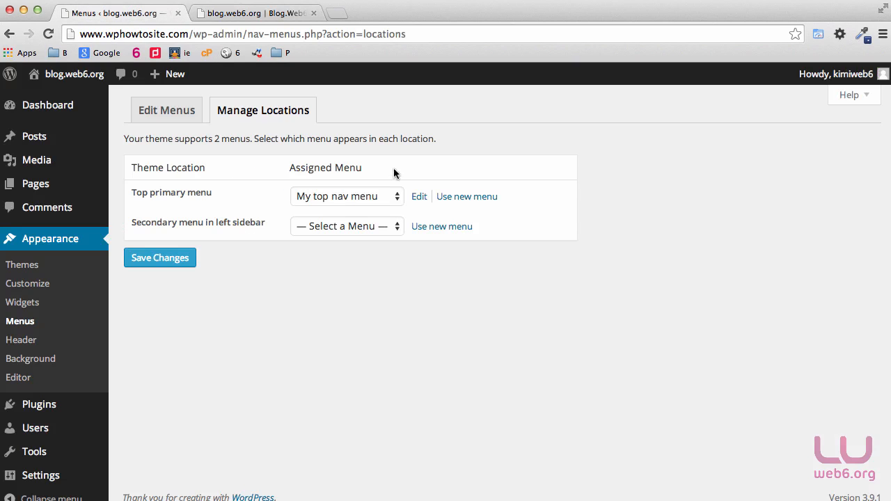
scroll(427, 212, "down", 1)
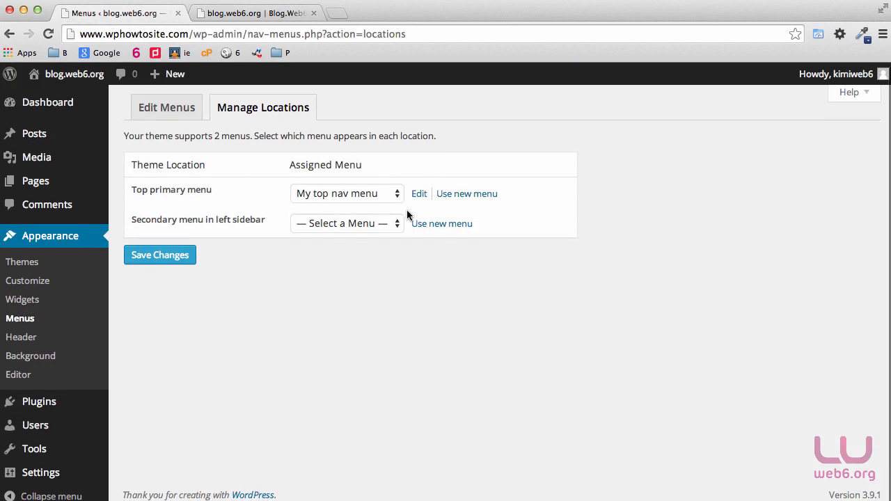
Step: Return to editing menus and create a new menu named "Left menu sidebar"
left_click(174, 113)
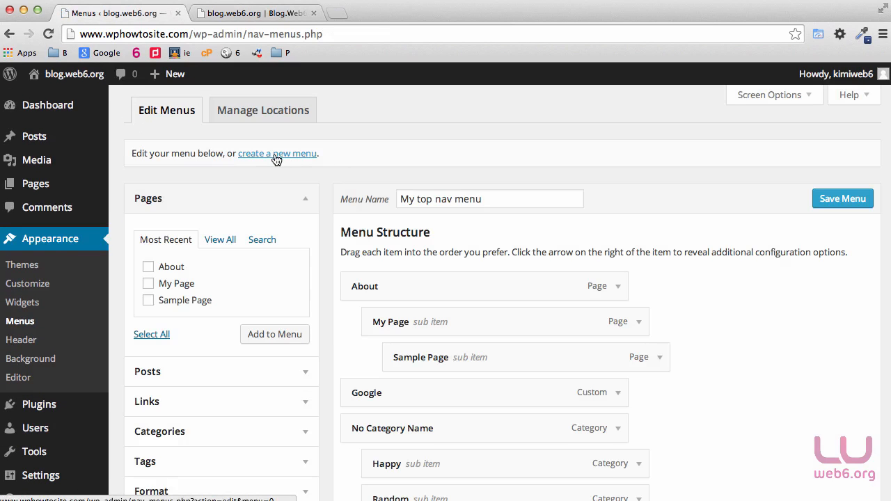
left_click(277, 159)
scroll(477, 156, "down", 1)
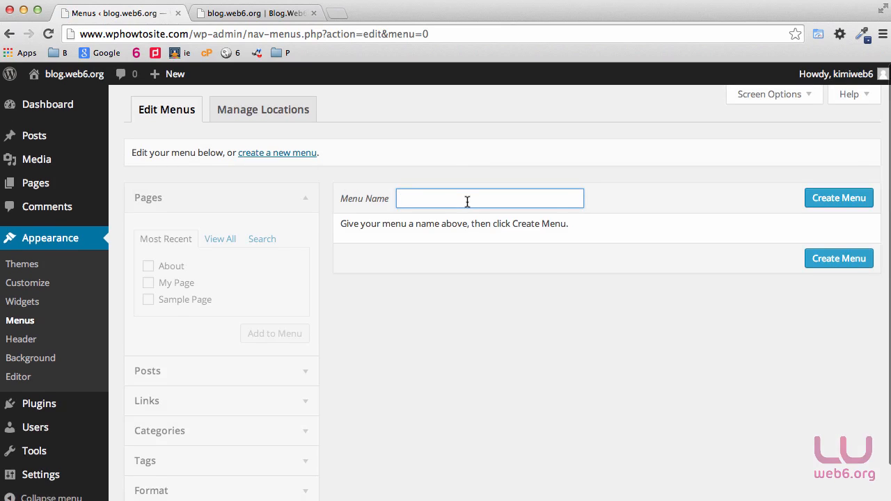
type("Left menu ")
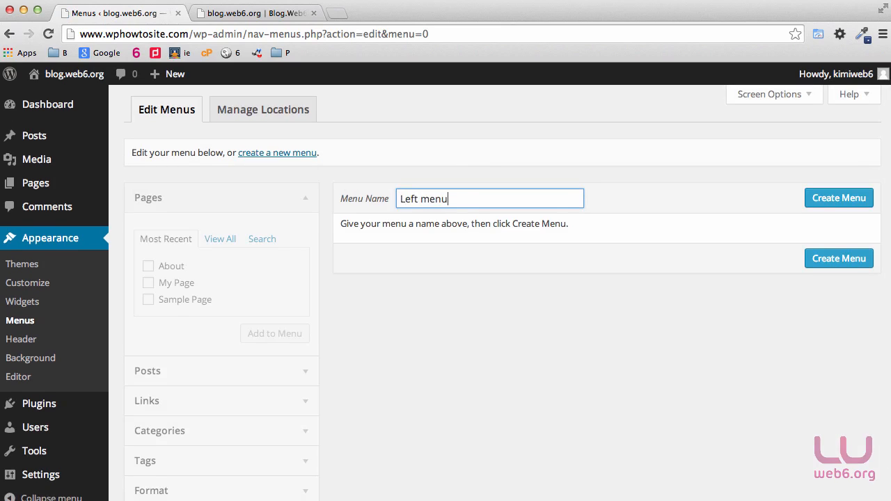
type("sidebar")
left_click(825, 198)
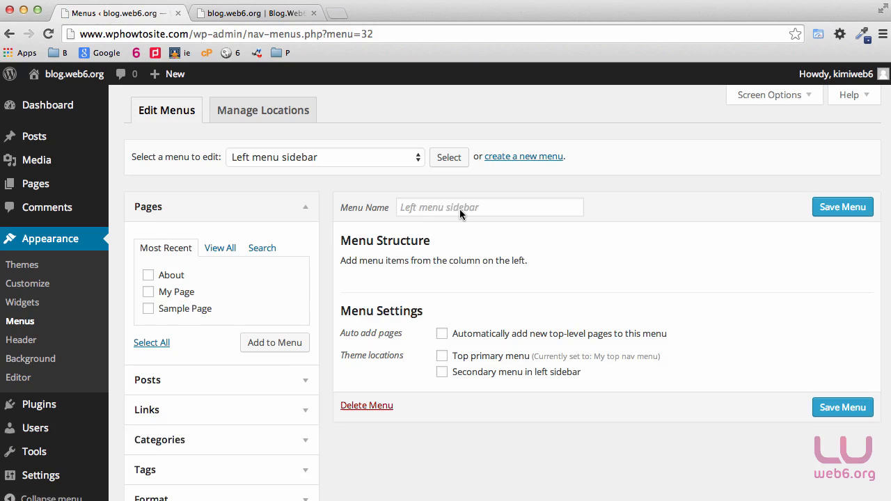
Step: Add the posts I am Me, Image, lorem, Post 3 and Post 5 to the Left menu sidebar menu
scroll(740, 277, "down", 2)
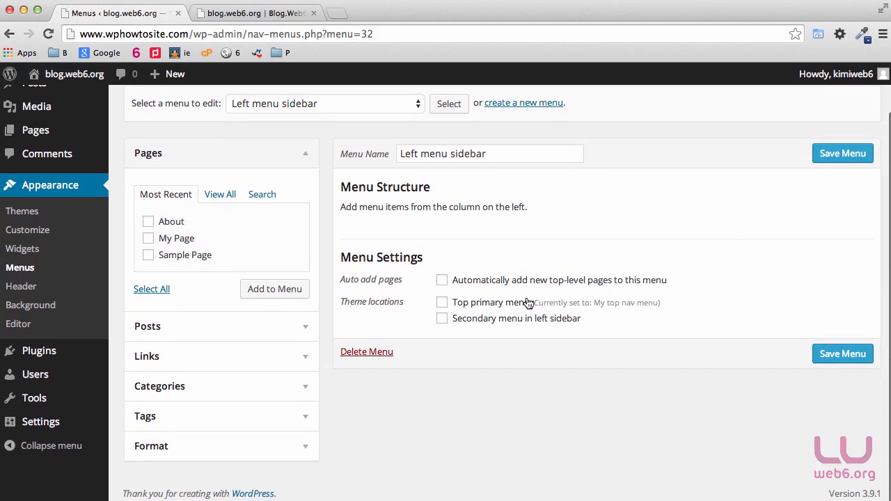
left_click(295, 334)
left_click(222, 230)
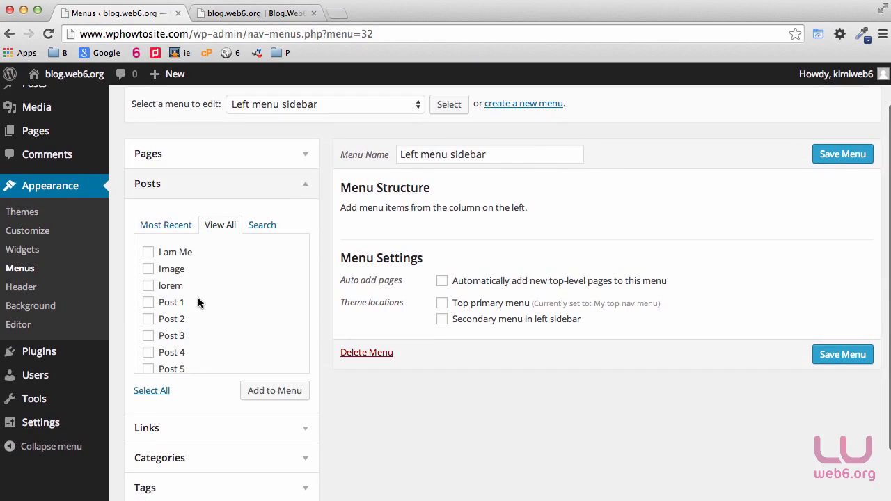
left_click(148, 368)
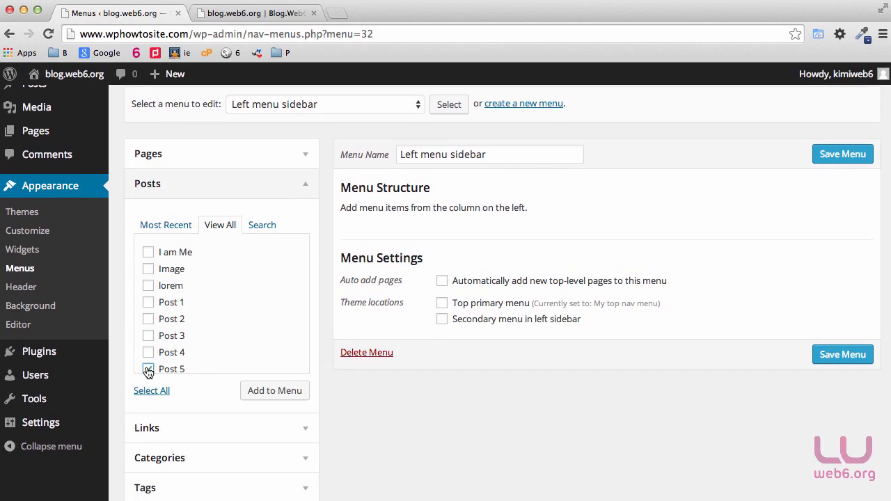
left_click(148, 285)
left_click(147, 269)
left_click(148, 252)
left_click(290, 390)
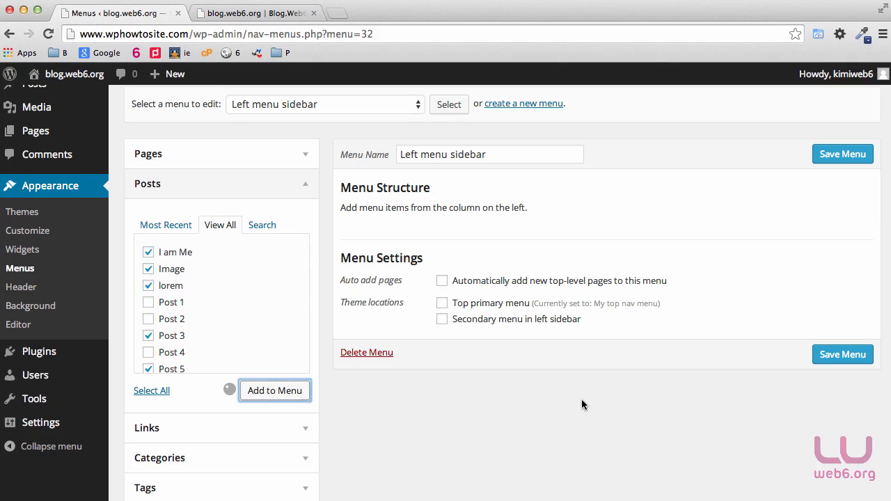
Step: Set the Left menu sidebar menu to add new top-level pages automatically
scroll(777, 374, "down", 2)
scroll(775, 374, "down", 1)
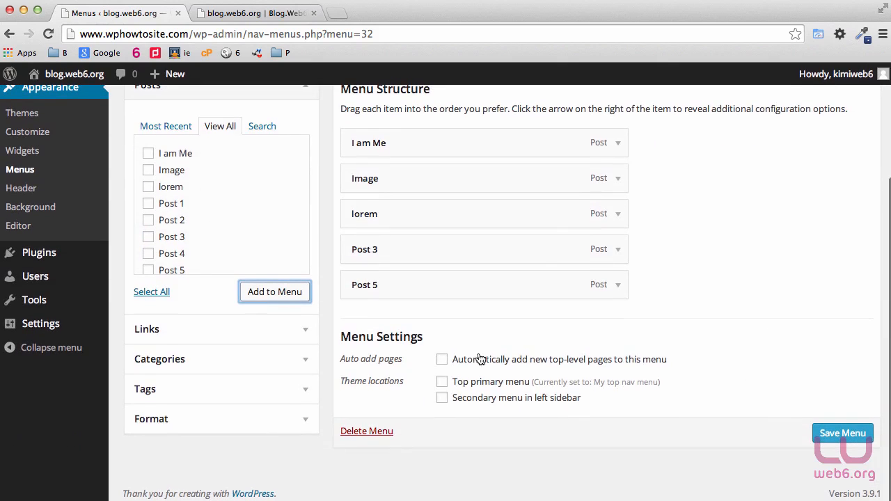
left_click(442, 361)
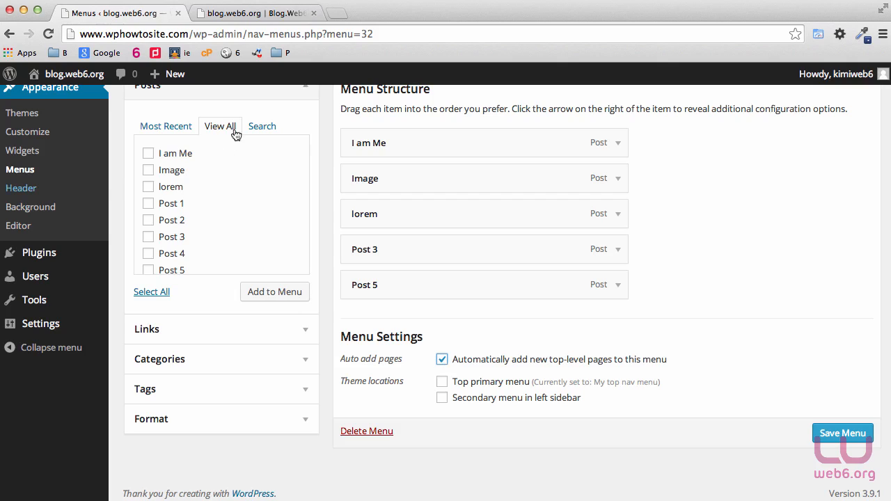
Step: Turn off automatic adding of top-level pages, assign the menu to Secondary menu in left sidebar, and save it
left_click(443, 361)
left_click_drag(595, 382, 658, 383)
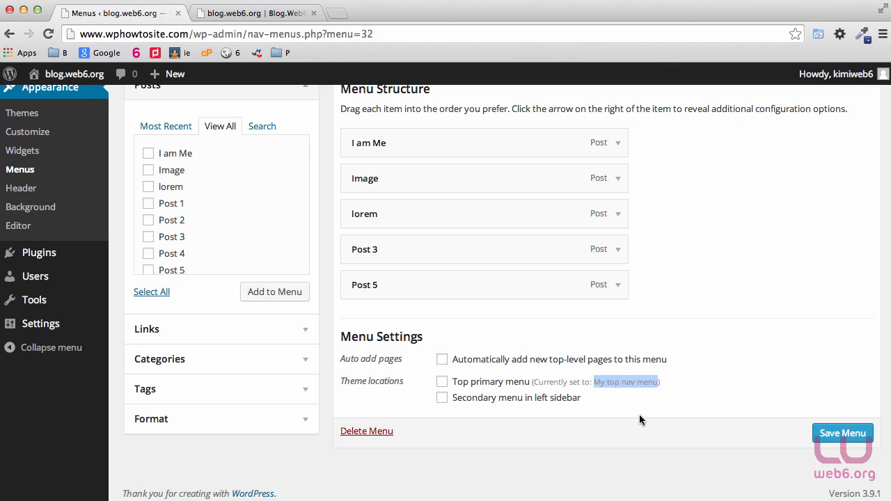
left_click(442, 399)
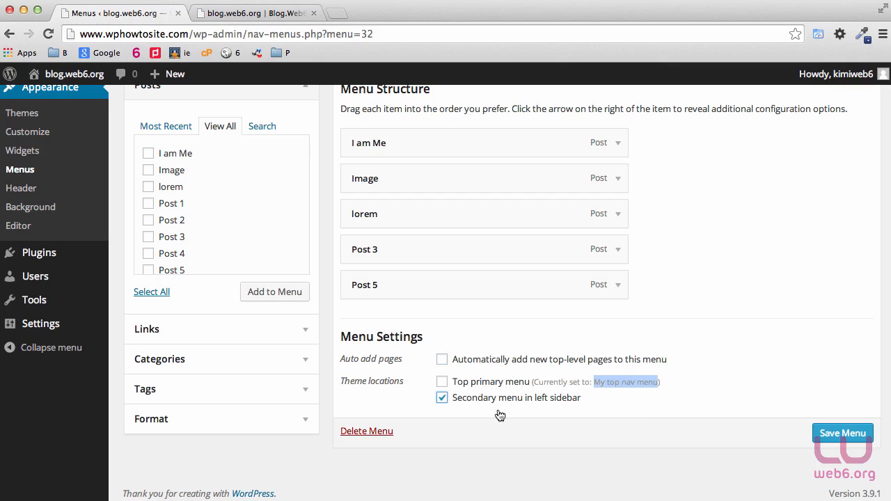
left_click(831, 435)
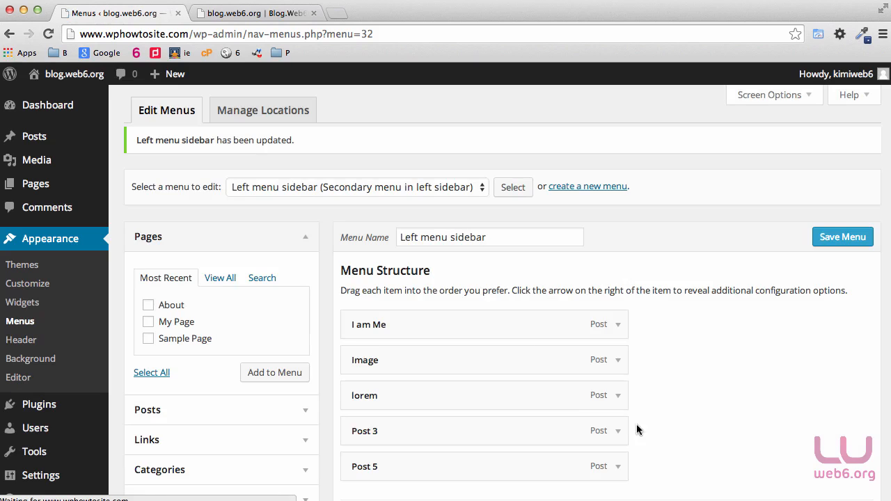
Step: Review the theme's menu locations and save them, keeping My top nav menu assigned to Top primary menu
left_click(266, 113)
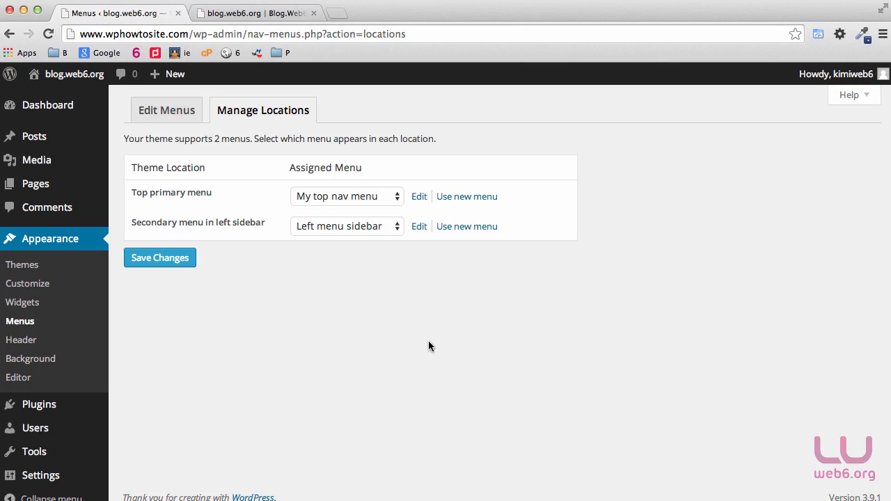
left_click(172, 263)
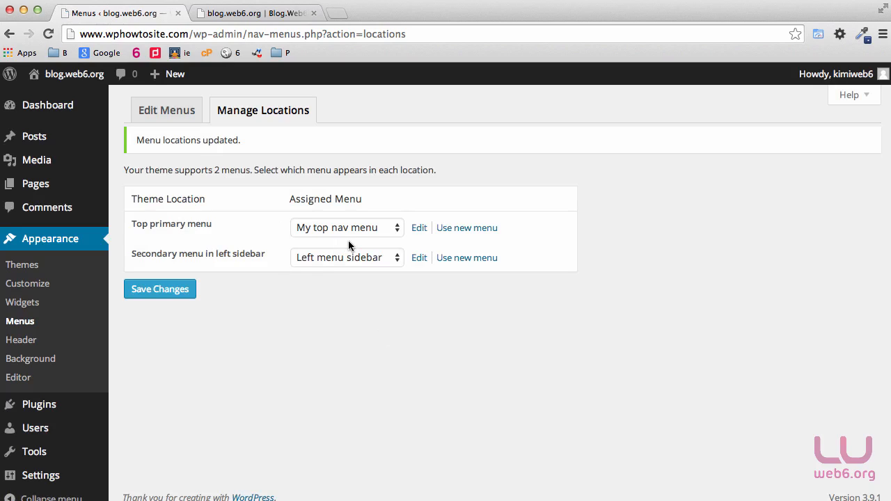
left_click(394, 229)
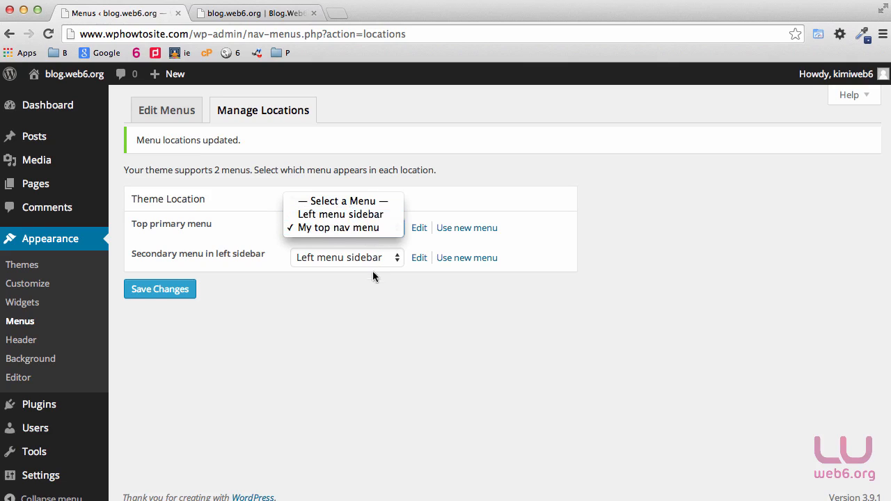
left_click(393, 287)
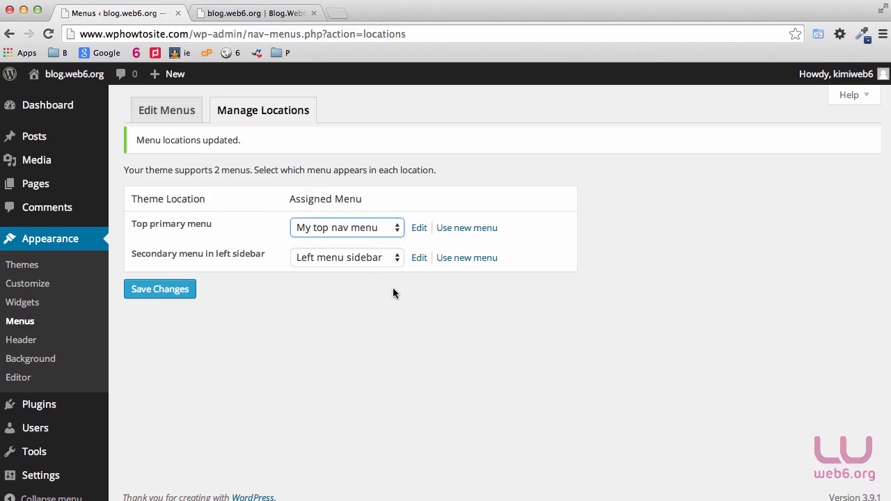
Step: Reload the blog's front page to check the new left sidebar menu
left_click(240, 12)
left_click(48, 34)
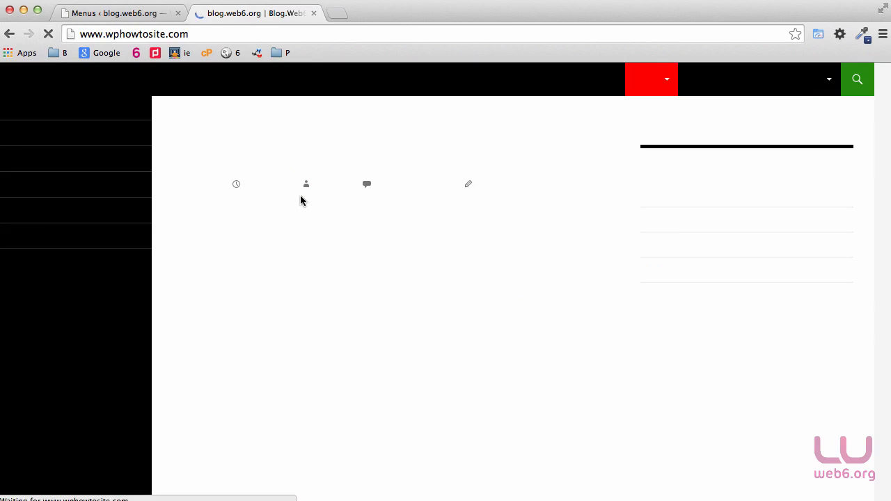